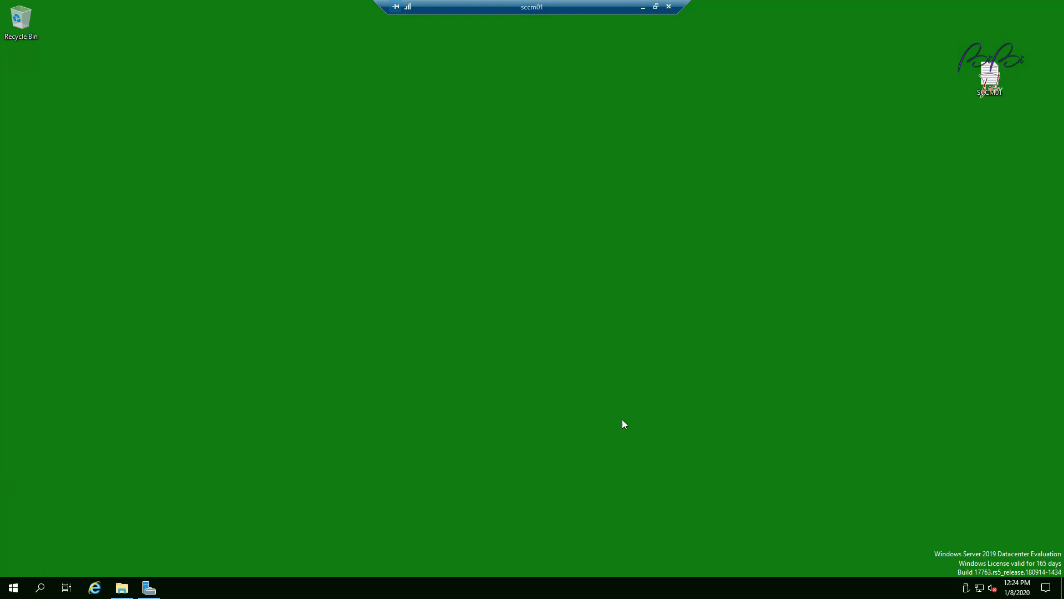
# Step: Launch the Configuration Manager Console and open System Status in the Monitoring workspace
pyautogui.press('super')
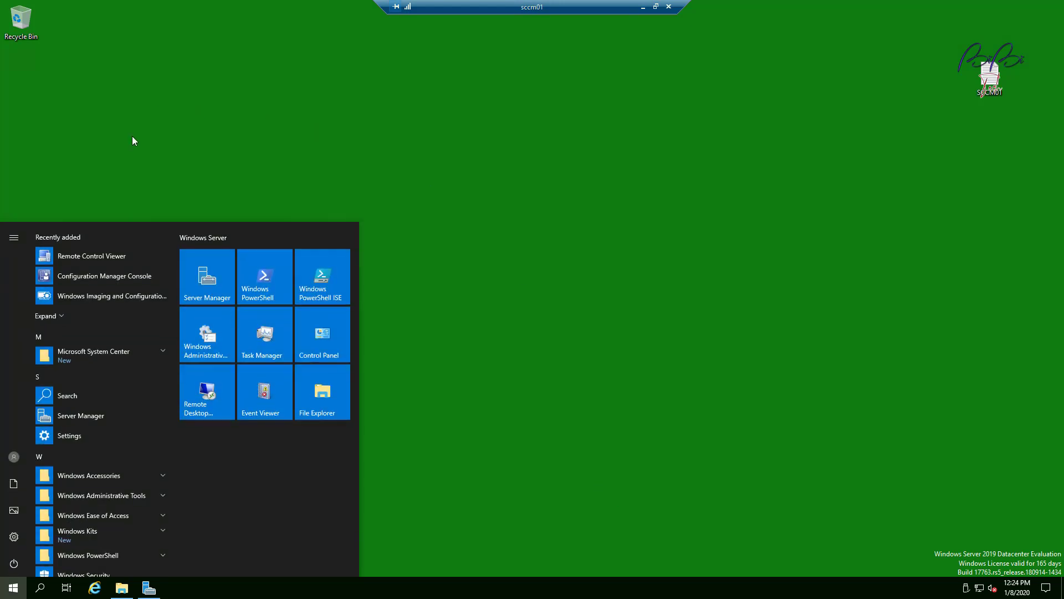
pyautogui.click(105, 274)
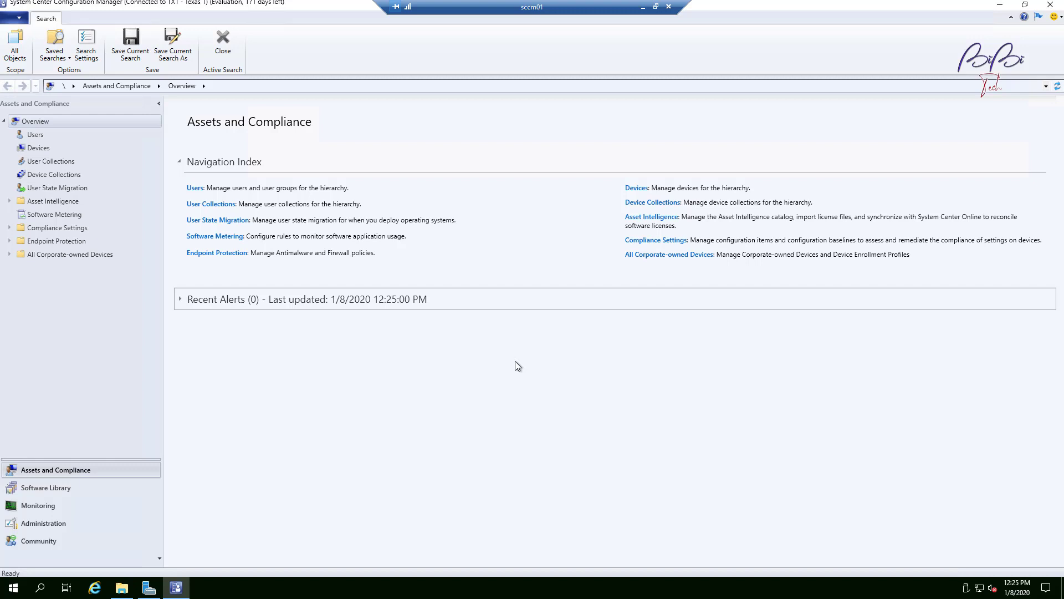
pyautogui.click(68, 504)
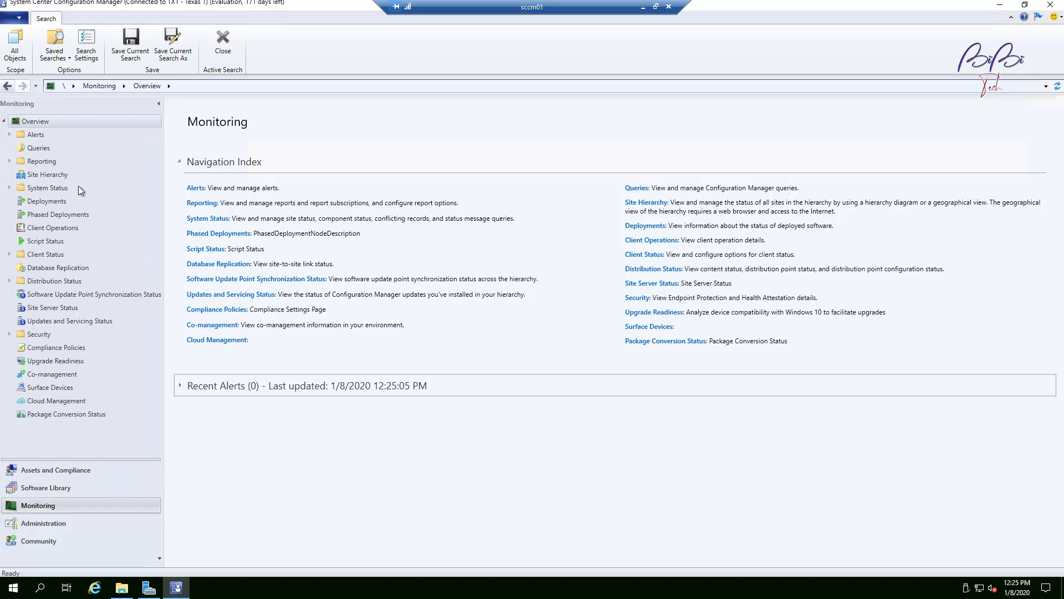
pyautogui.click(48, 188)
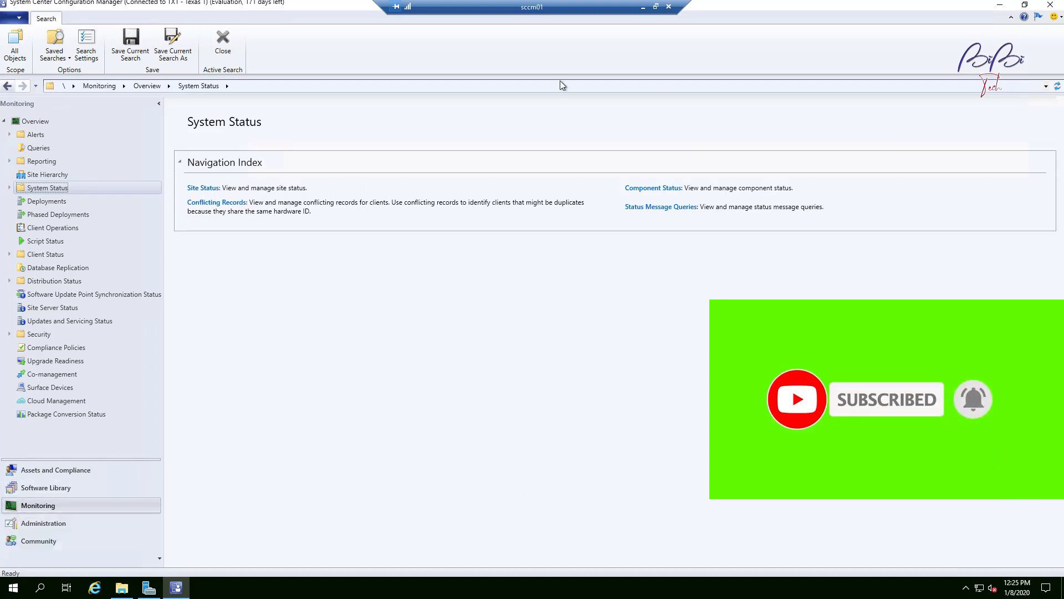
pyautogui.click(46, 505)
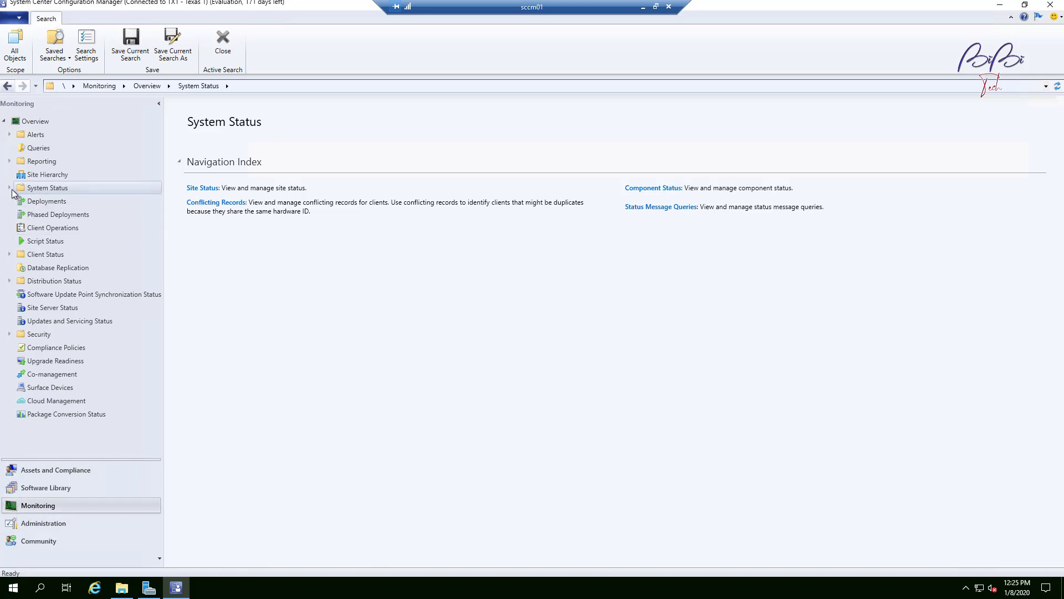
# Step: Open Site Status under System Status and widen the Site System column
pyautogui.click(10, 188)
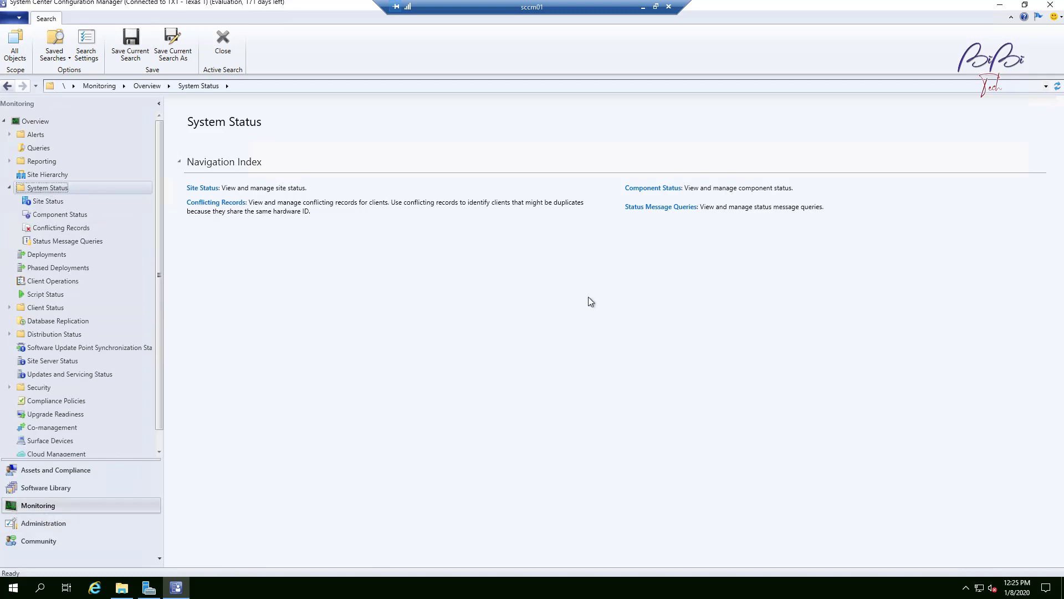
pyautogui.click(36, 201)
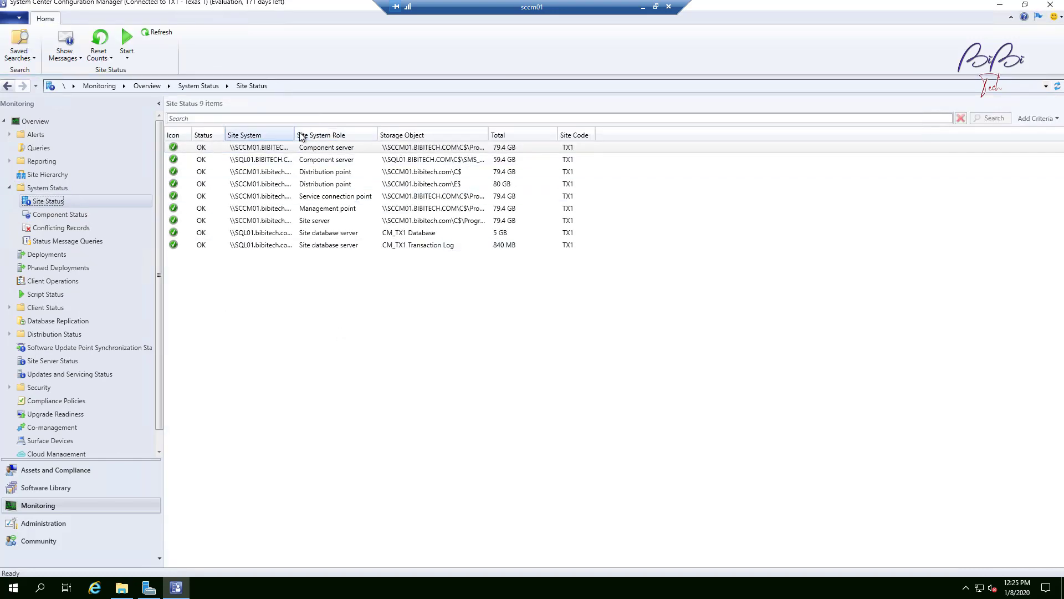
pyautogui.moveTo(294, 133); pyautogui.dragTo(409, 128)
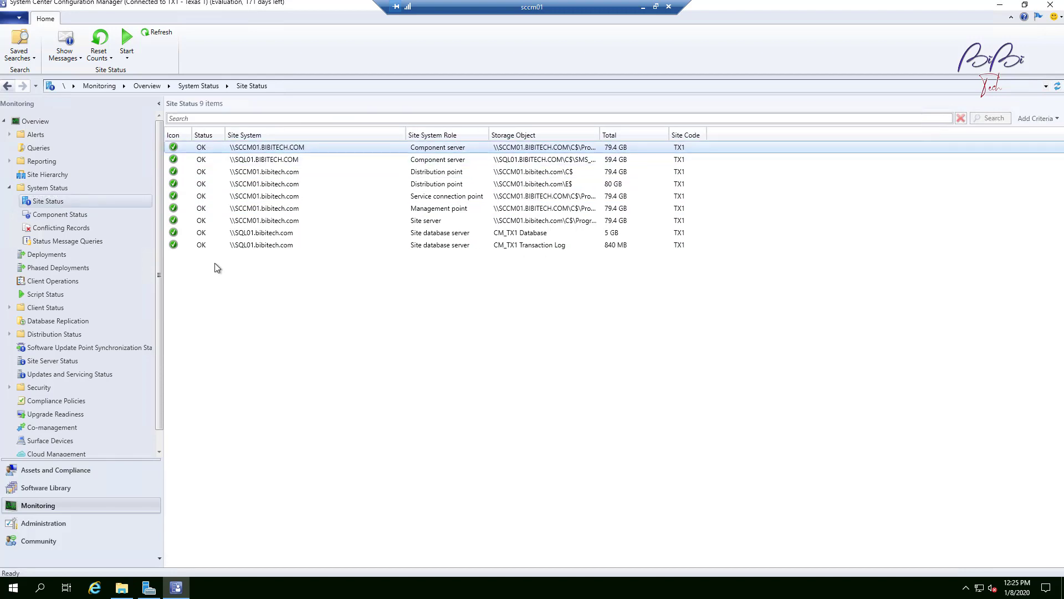
# Step: Open Component Status and scroll through the component list to select SMS_CERTIFICATE_MANAGER
pyautogui.click(56, 217)
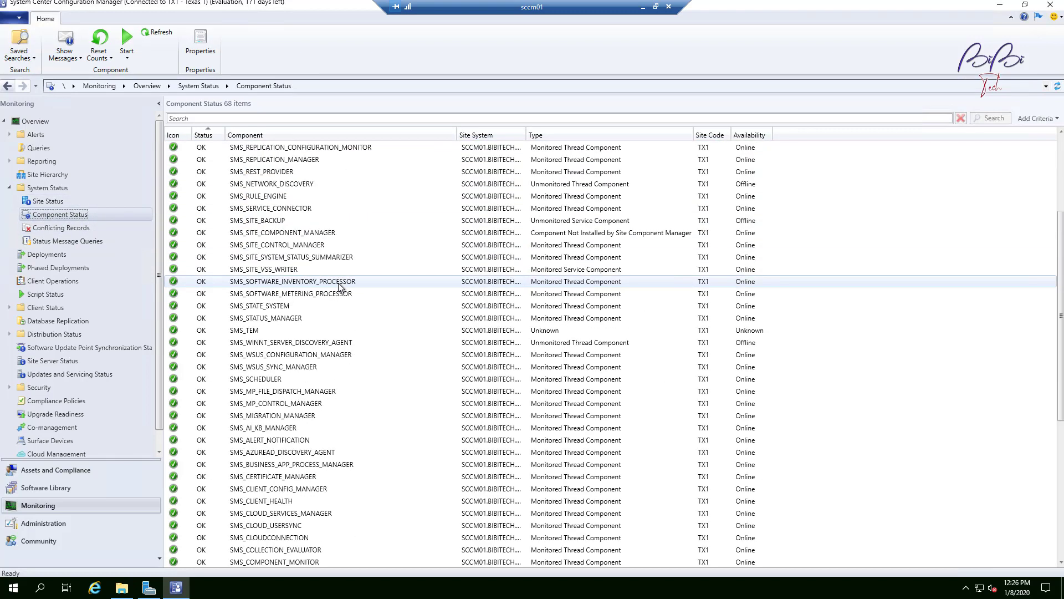
pyautogui.scroll(-8, 339, 286)
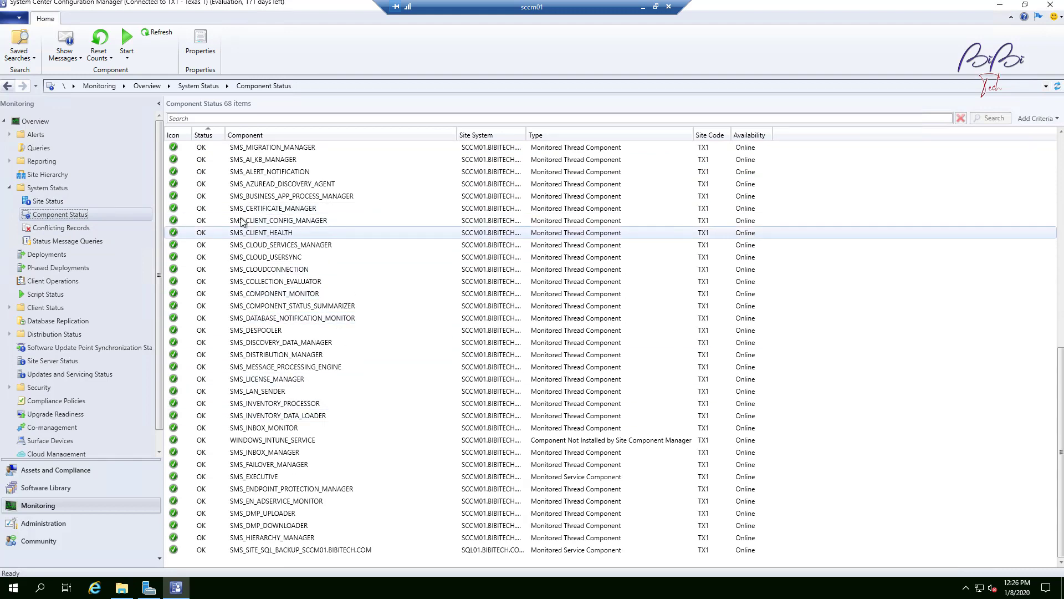
pyautogui.click(288, 209)
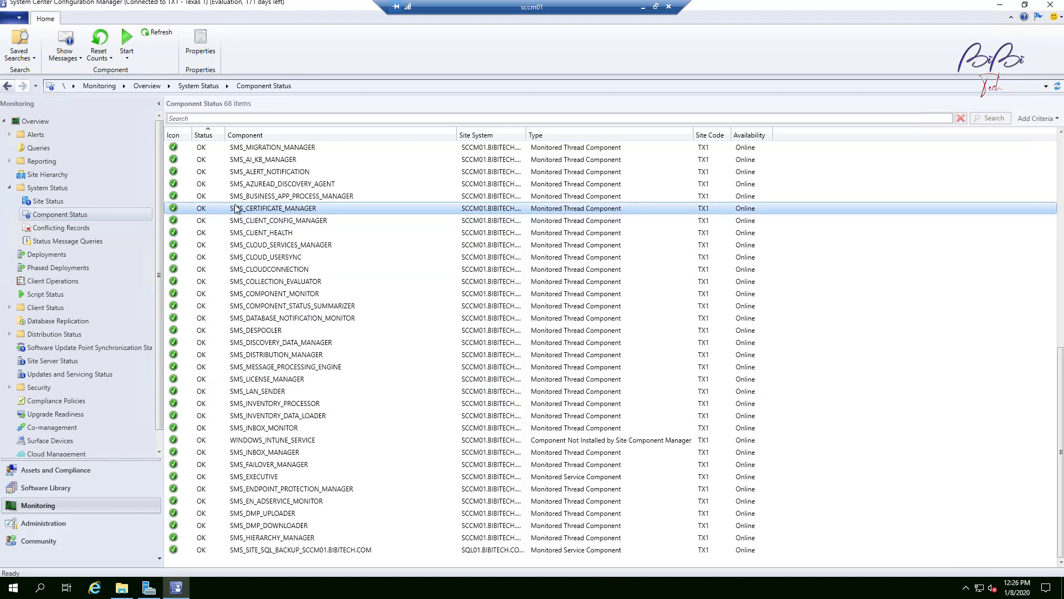
# Step: Try to show error messages for SMS_CERTIFICATE_MANAGER with a 1 day ago viewing period, cancelling the dialog
pyautogui.rightClick(269, 205)
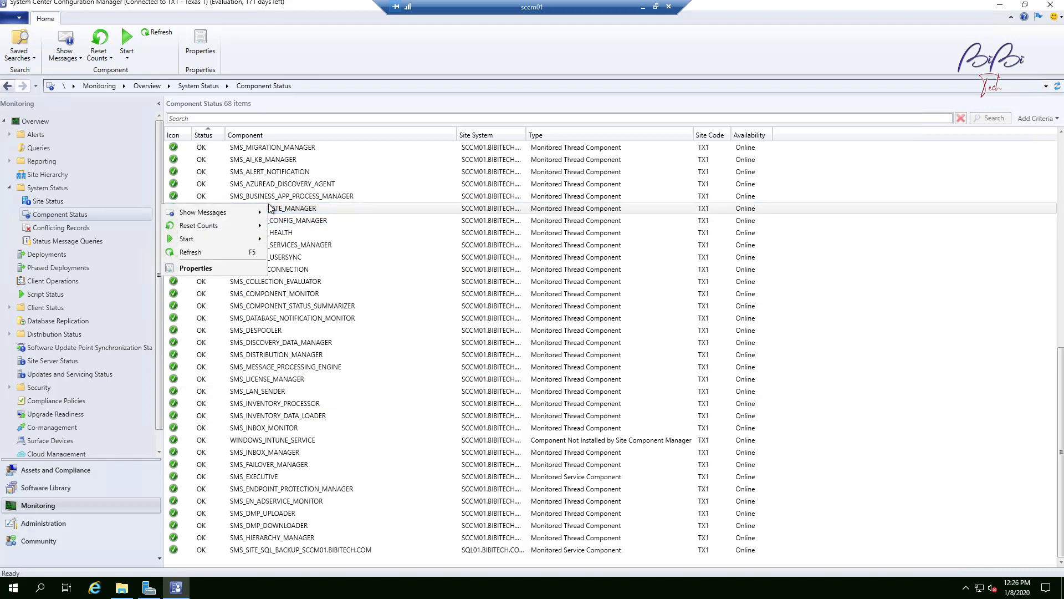
pyautogui.moveTo(228, 214)
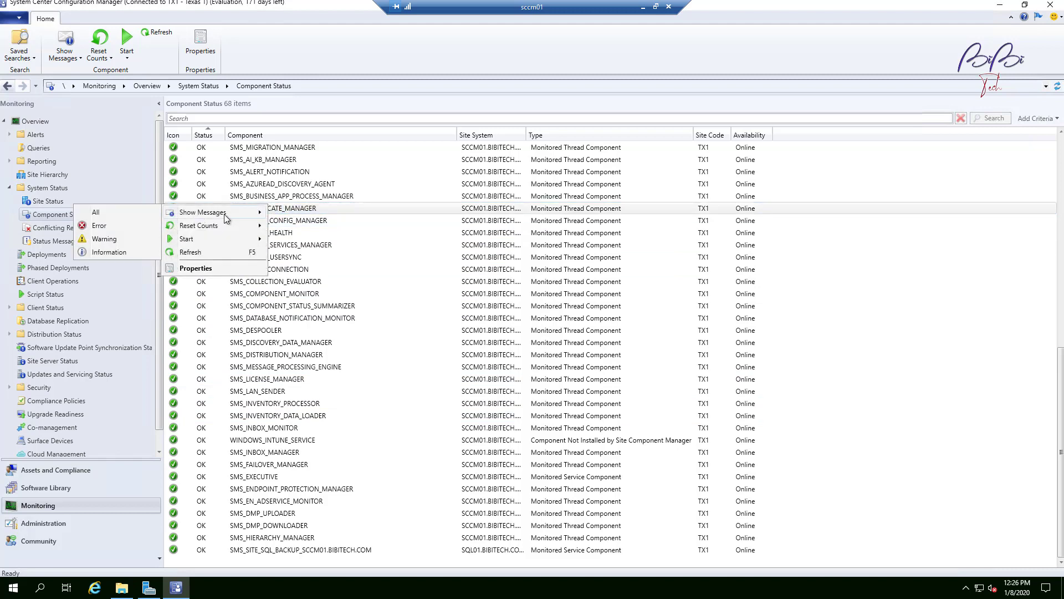
pyautogui.click(110, 224)
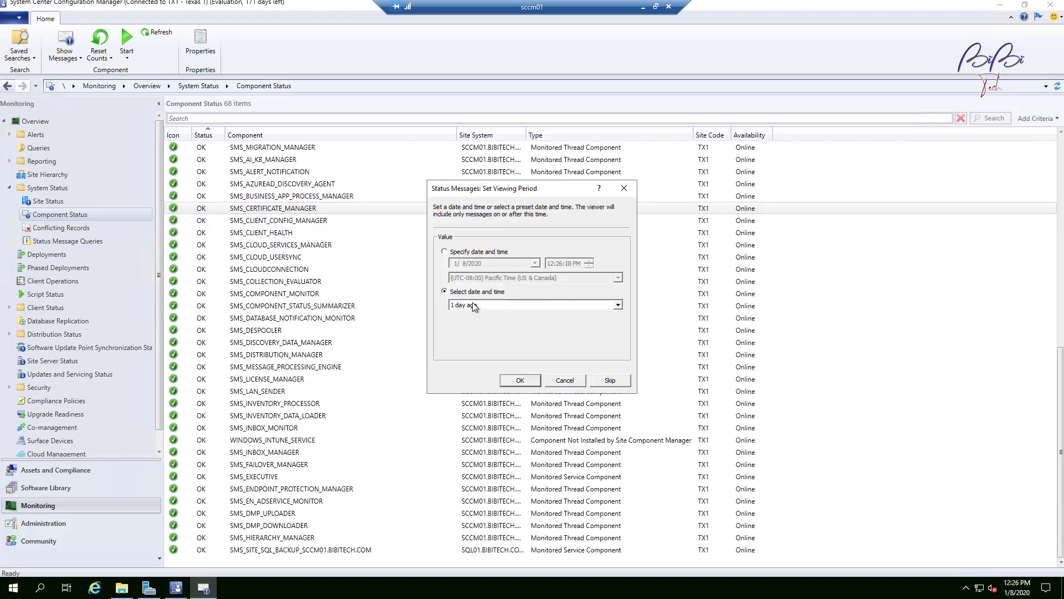
pyautogui.click(513, 305)
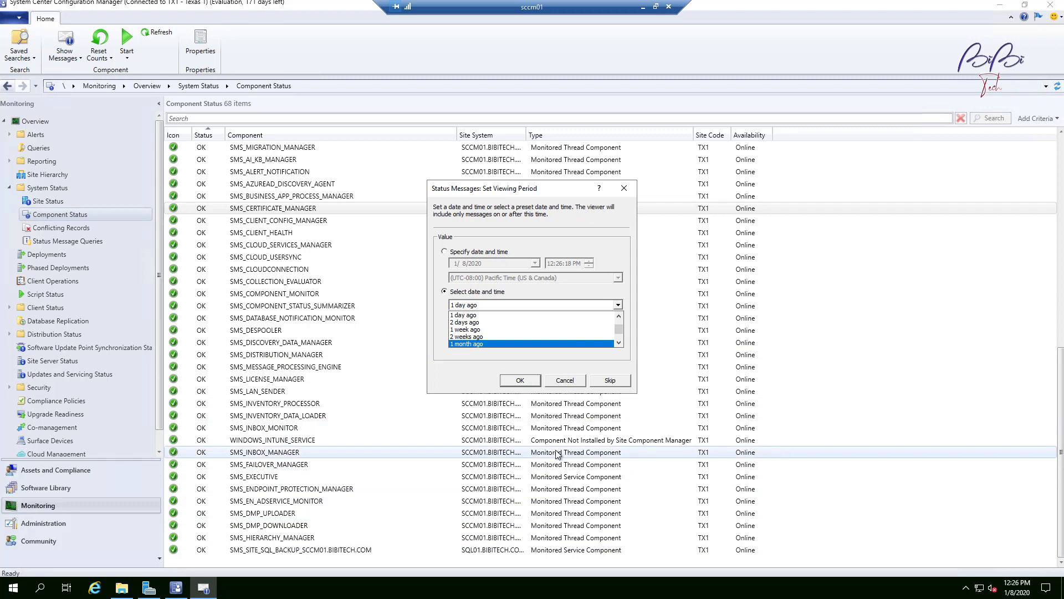
pyautogui.click(574, 382)
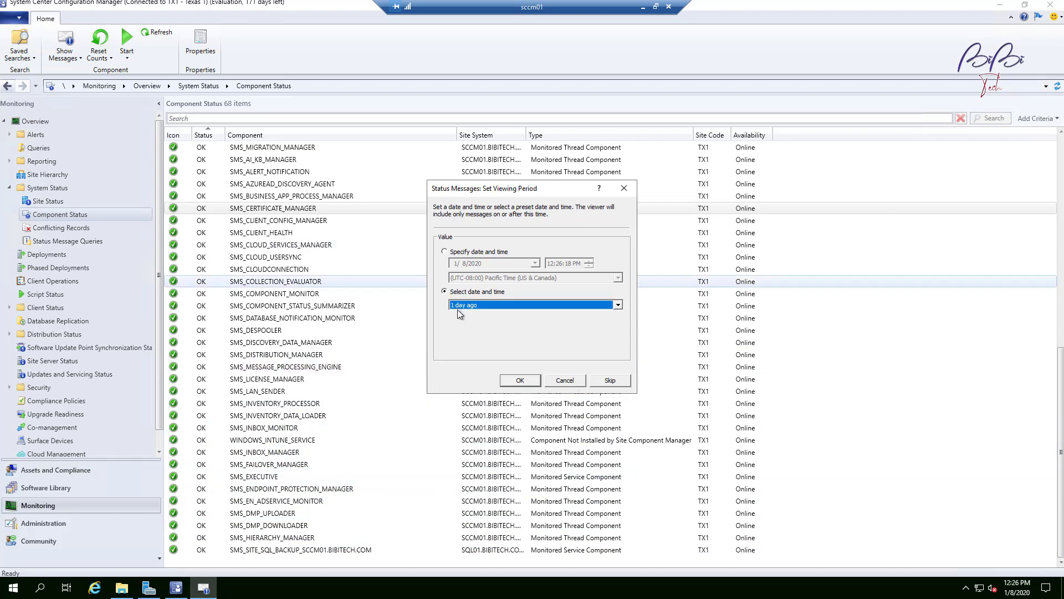
pyautogui.click(578, 381)
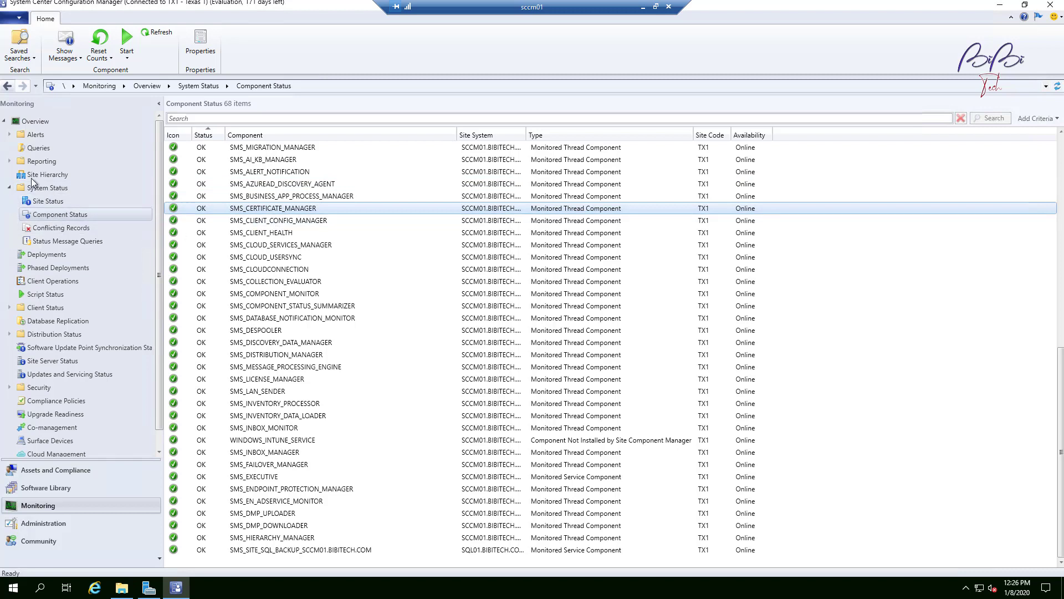
# Step: Switch to the Administration workspace and open Discovery Methods under Hierarchy Configuration
pyautogui.click(10, 189)
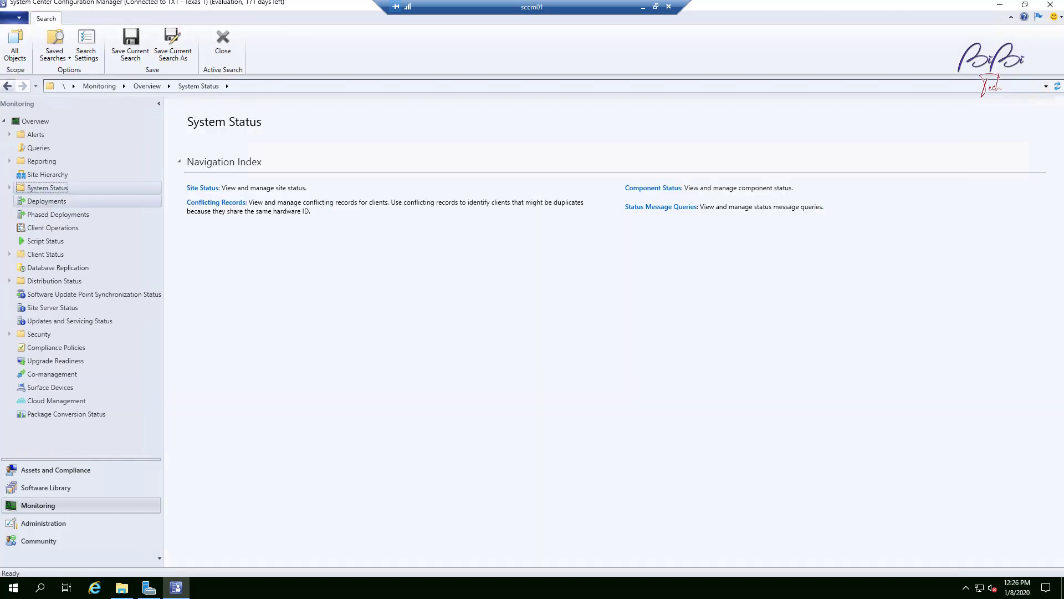
pyautogui.click(10, 189)
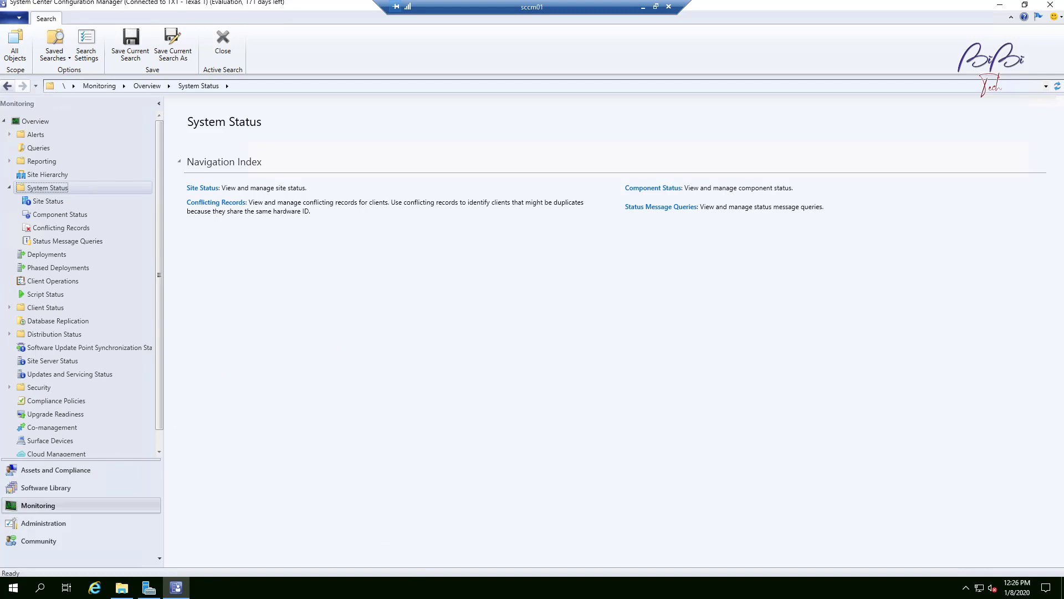
pyautogui.click(52, 527)
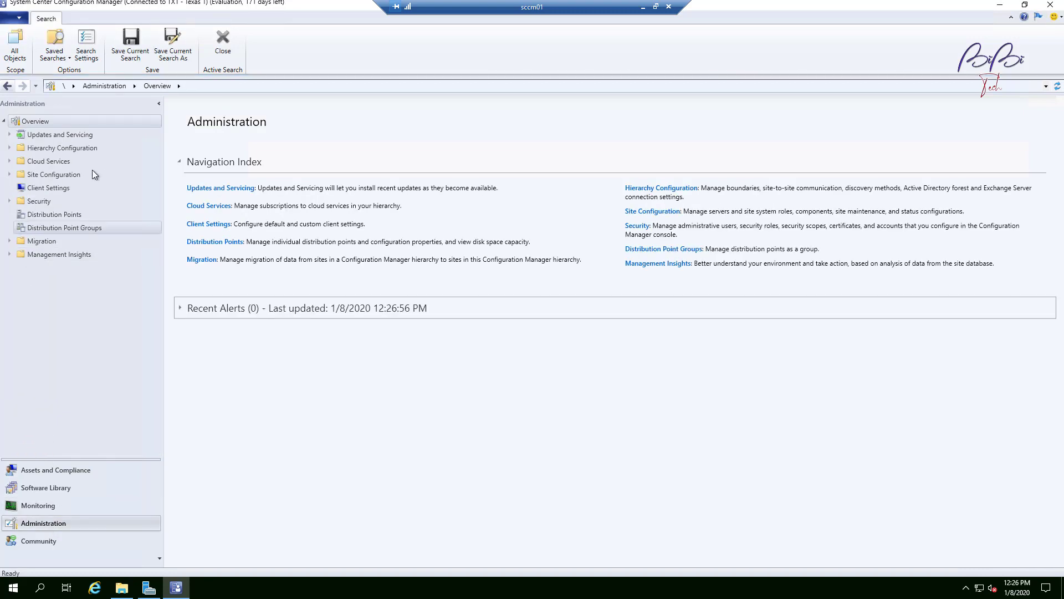
pyautogui.click(71, 148)
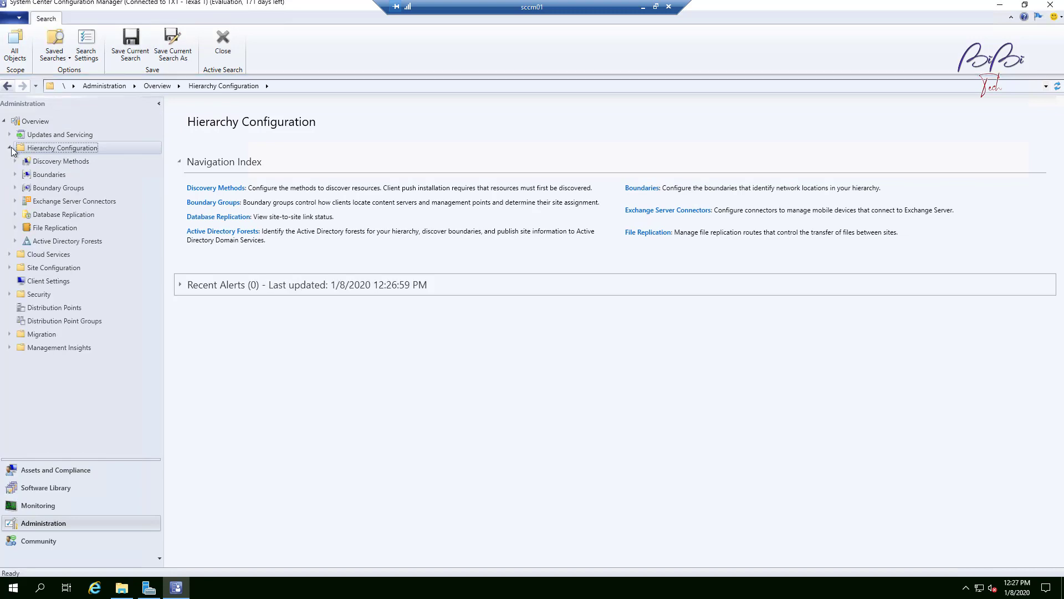
pyautogui.click(59, 164)
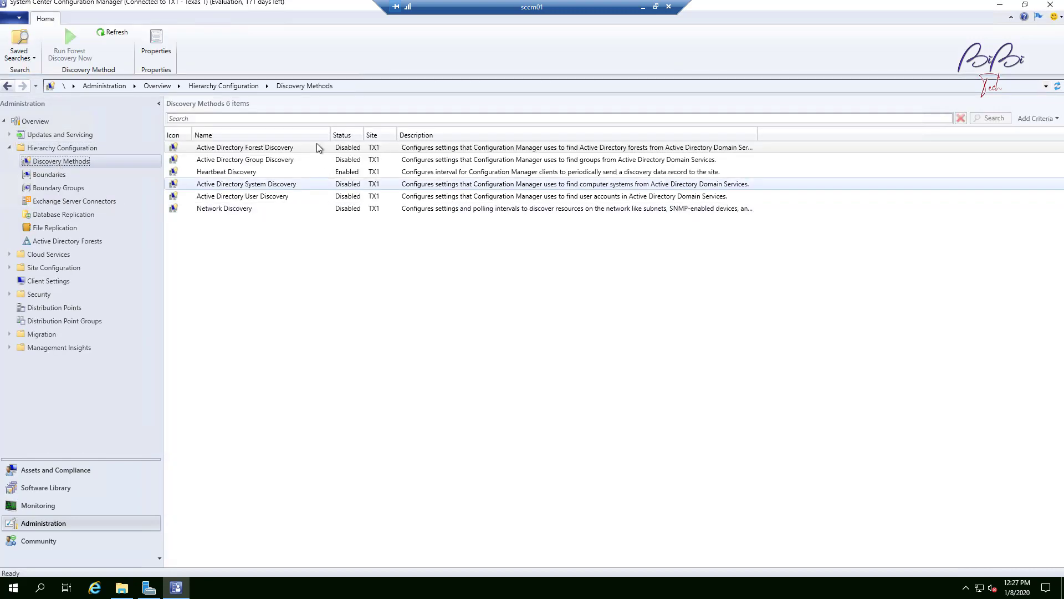
# Step: Resize the Status and Site columns in the discovery methods list
pyautogui.click(287, 150)
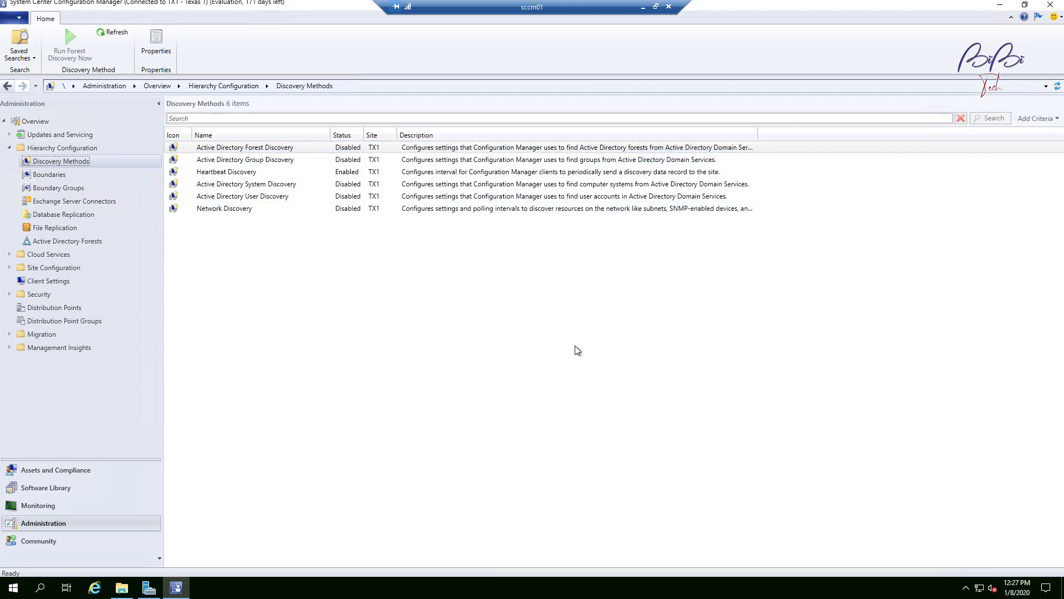
pyautogui.moveTo(364, 135); pyautogui.dragTo(411, 132)
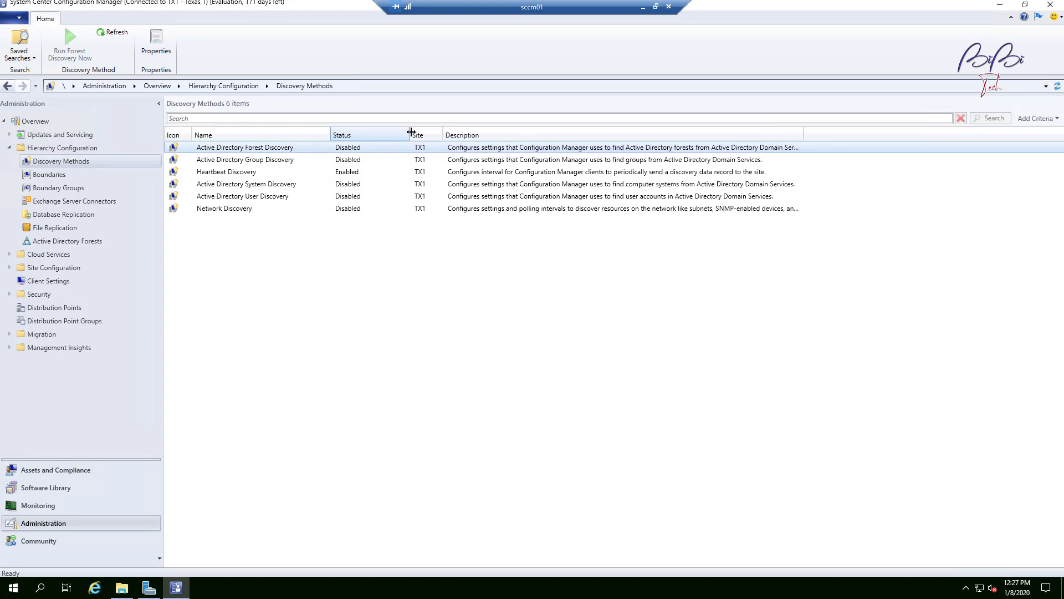
pyautogui.moveTo(331, 135)
pyautogui.mouseDown()
pyautogui.moveTo(408, 133)
pyautogui.moveTo(339, 134)
pyautogui.mouseUp()
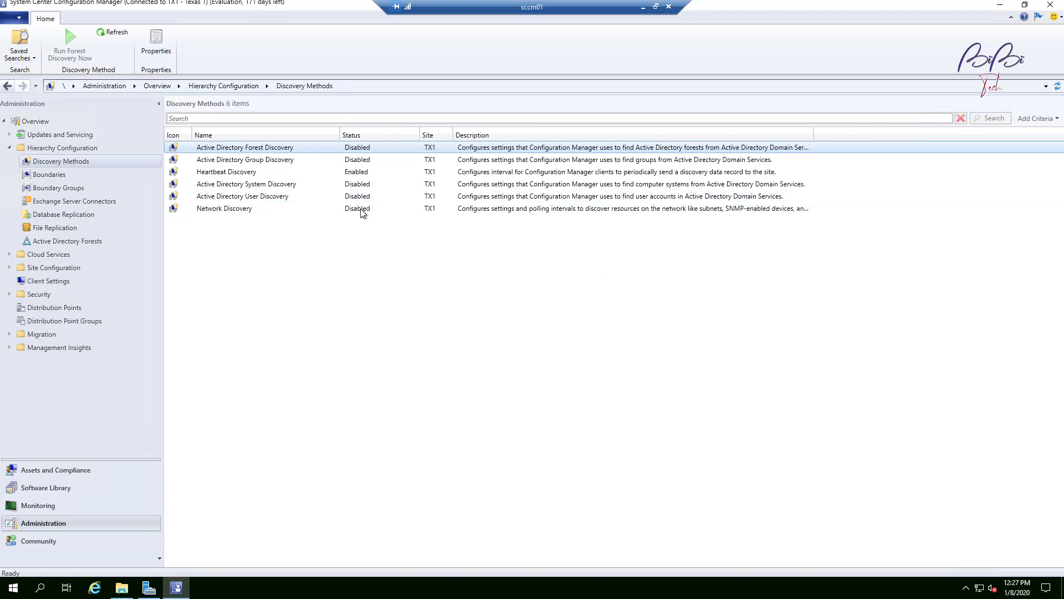
# Step: Sort the discovery methods by name and then by status, selecting Active Directory Forest Discovery
pyautogui.click(273, 173)
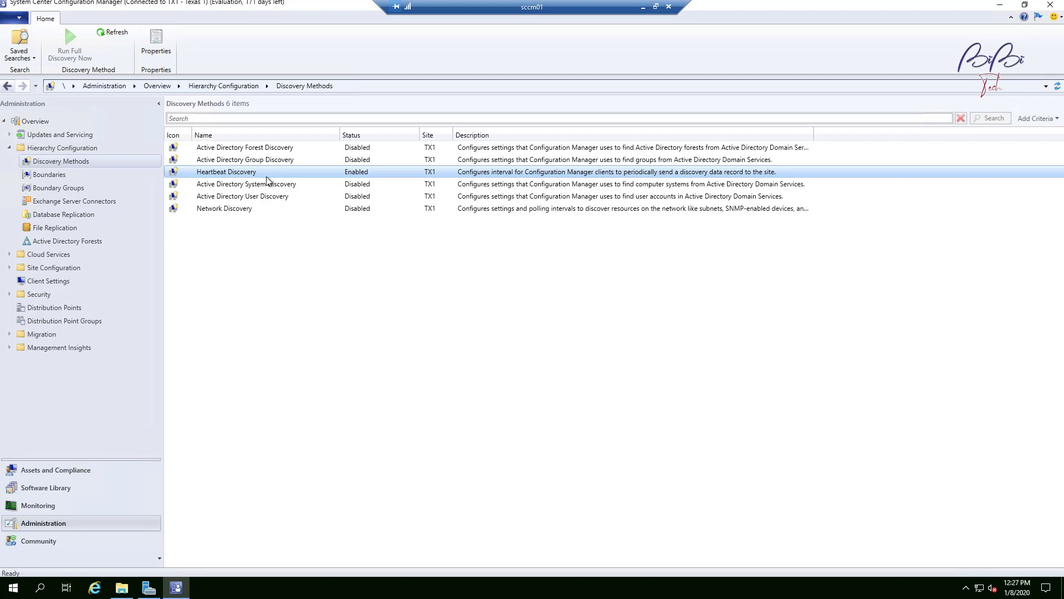
pyautogui.click(235, 136)
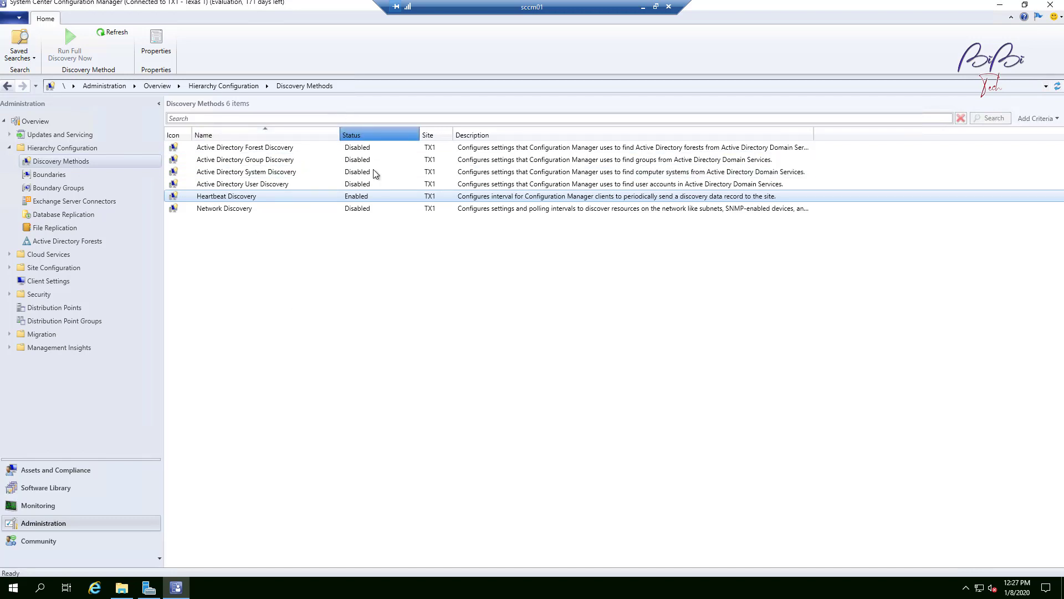
pyautogui.click(377, 134)
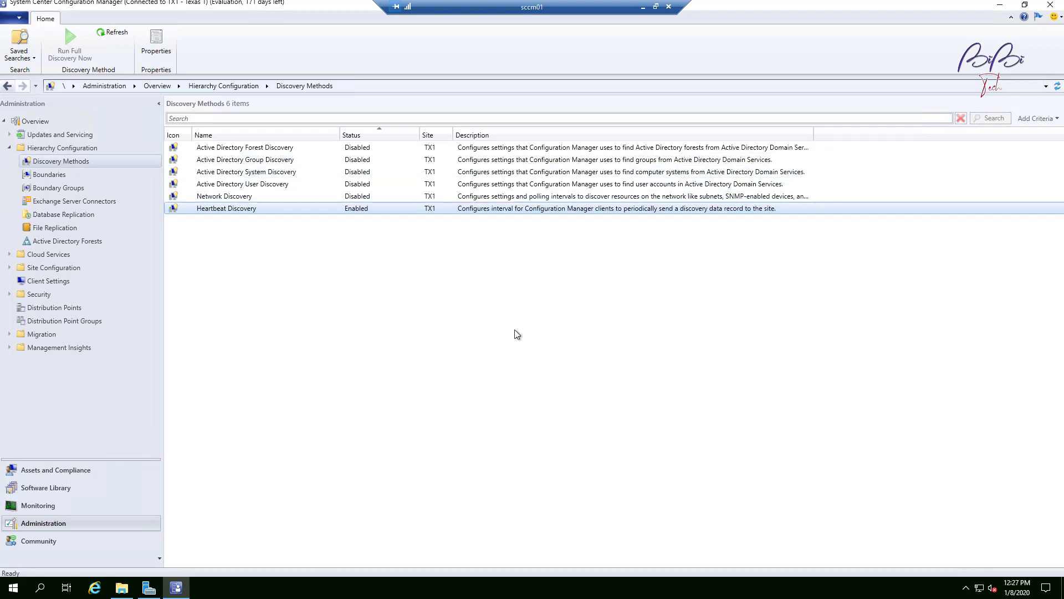
pyautogui.click(244, 151)
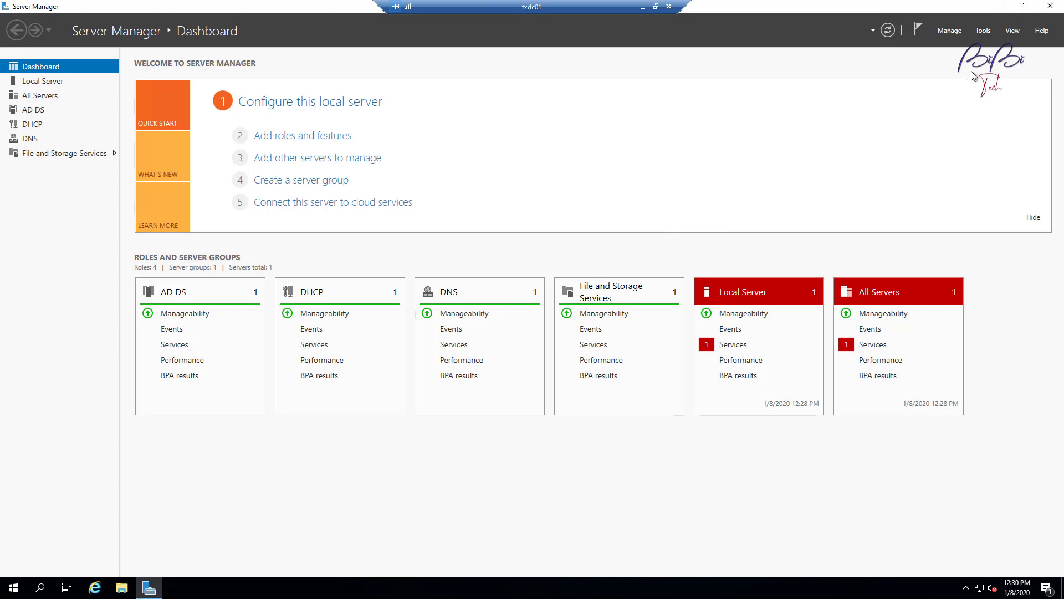
# Step: Switch to the domain controller's Server Manager and launch Active Directory Sites and Services
pyautogui.click(981, 31)
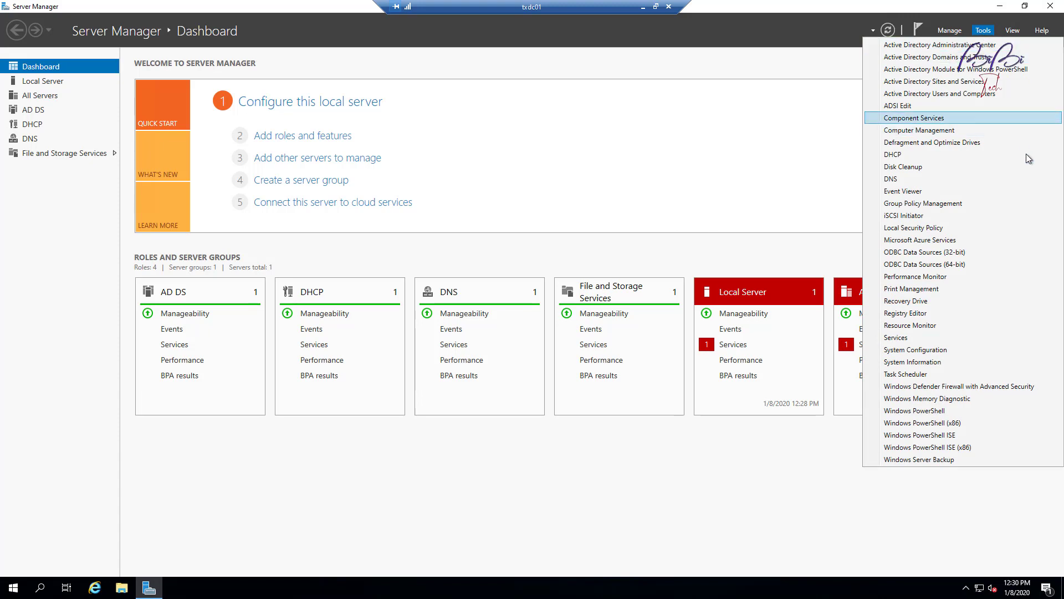
pyautogui.click(985, 32)
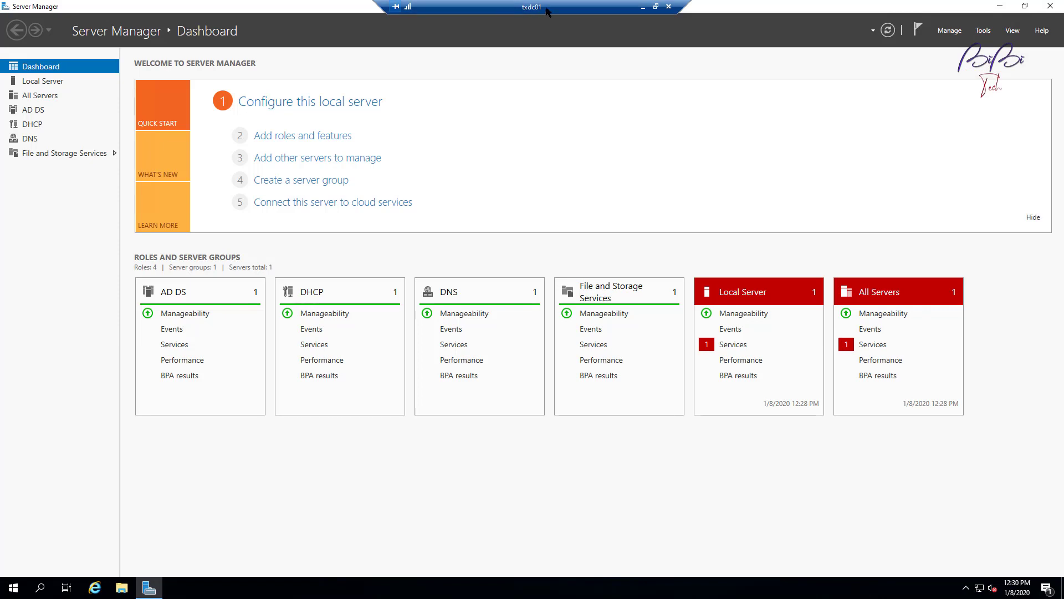
pyautogui.click(982, 32)
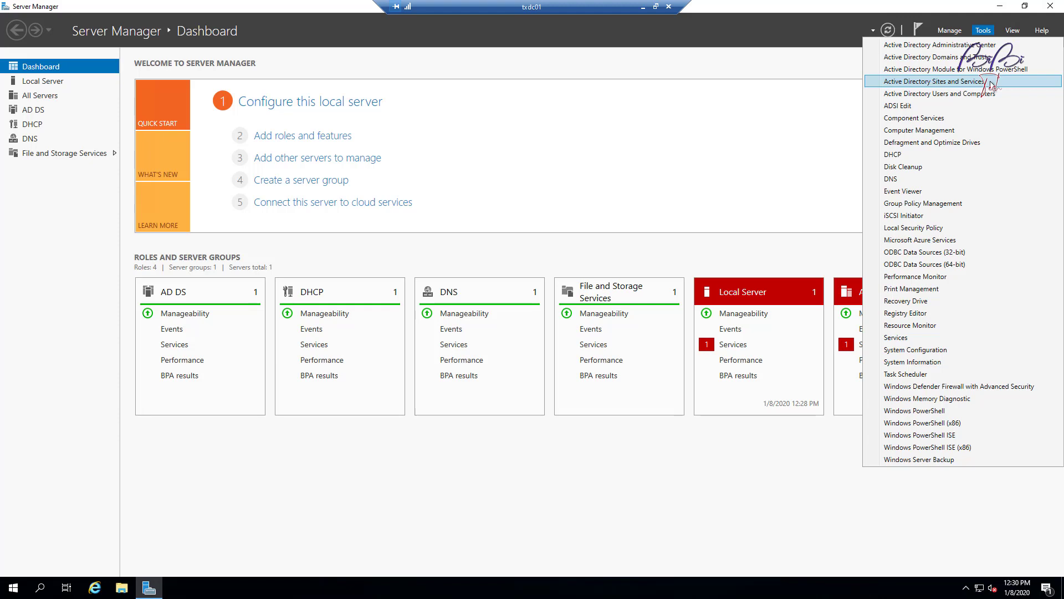
pyautogui.click(954, 83)
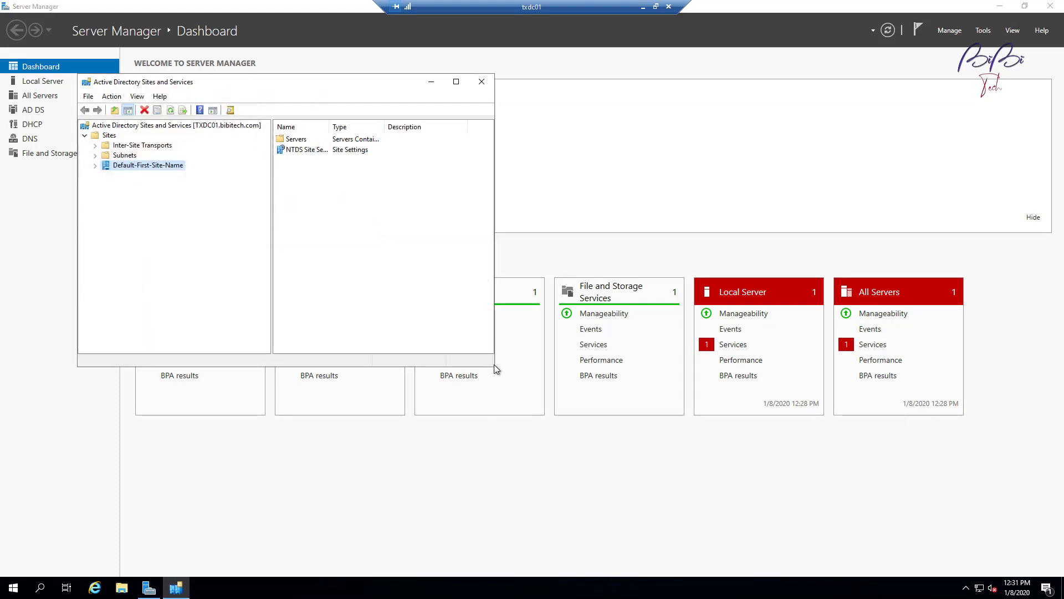
# Step: Expand Default-First-Site-Name and its Servers folder in Active Directory Sites and Services
pyautogui.moveTo(365, 86); pyautogui.dragTo(529, 163)
pyautogui.moveTo(654, 442); pyautogui.dragTo(850, 520)
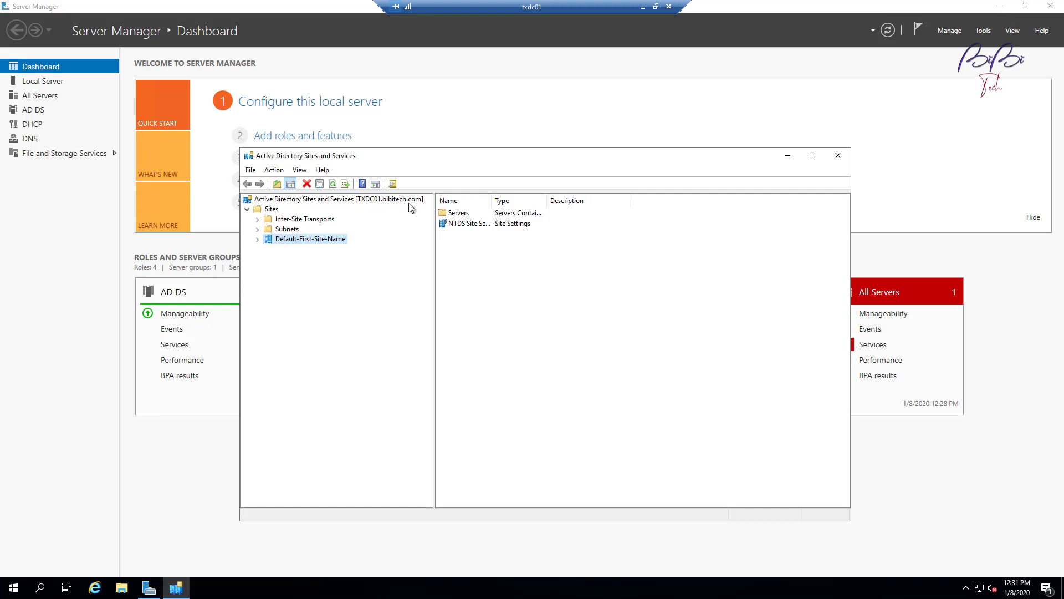
pyautogui.click(257, 239)
pyautogui.click(268, 249)
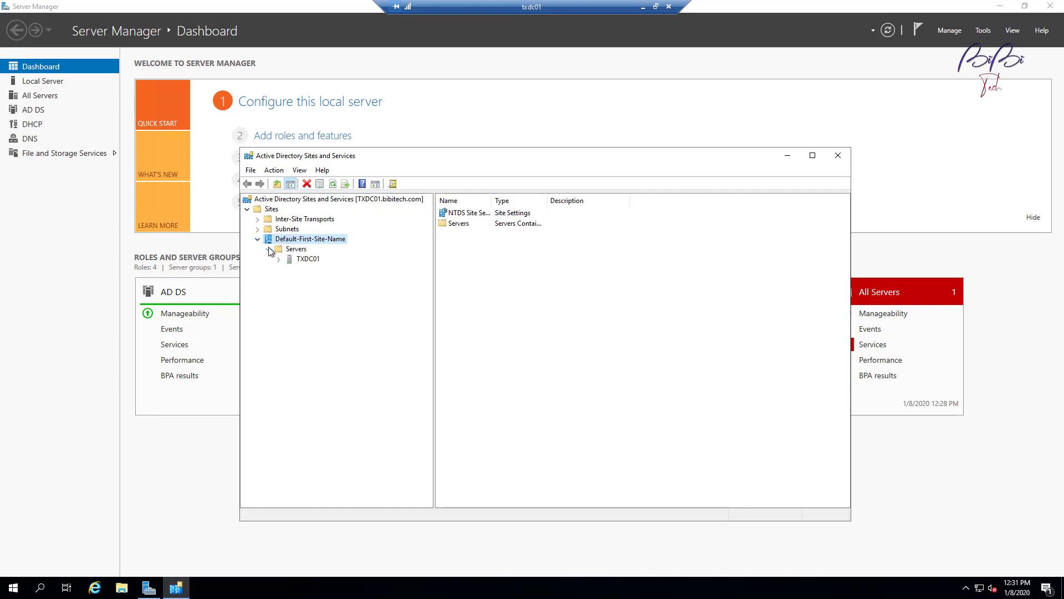
# Step: Inspect Default-First-Site-Name and the Subnets folder, then close Active Directory Sites and Services
pyautogui.click(330, 239)
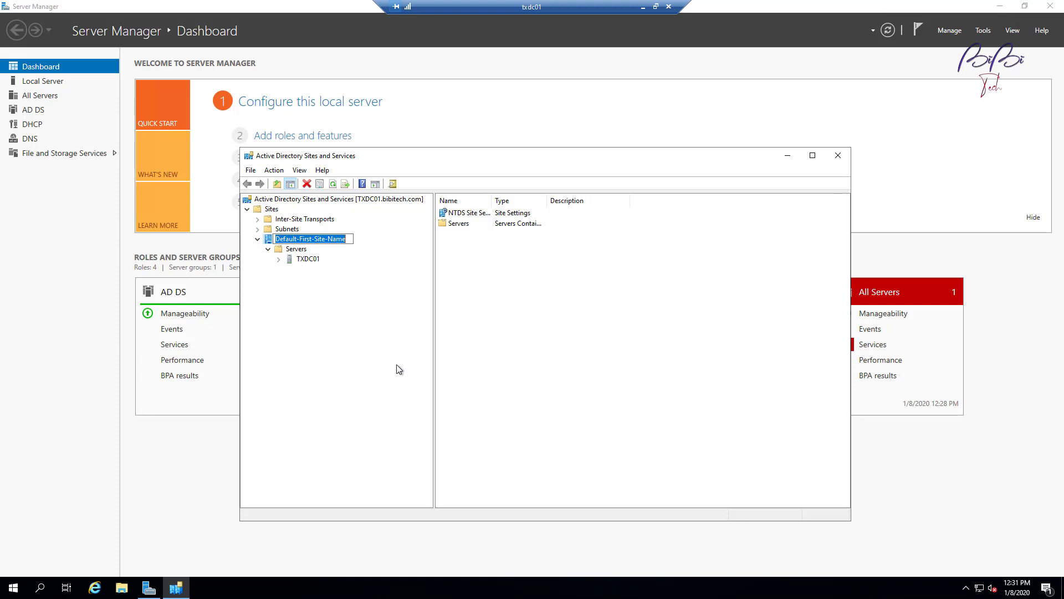
pyautogui.press('Return')
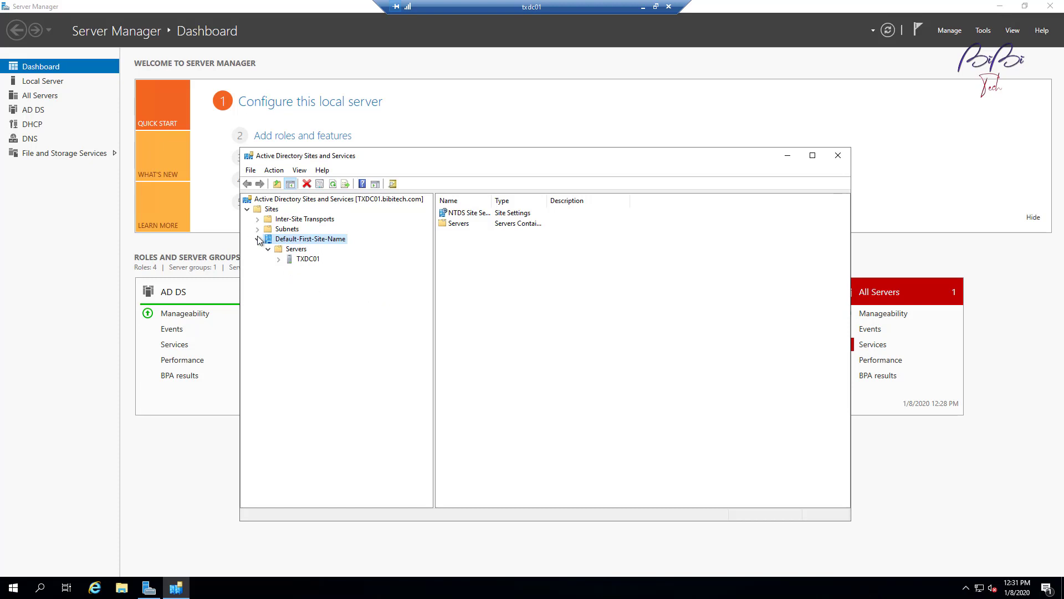
pyautogui.click(283, 229)
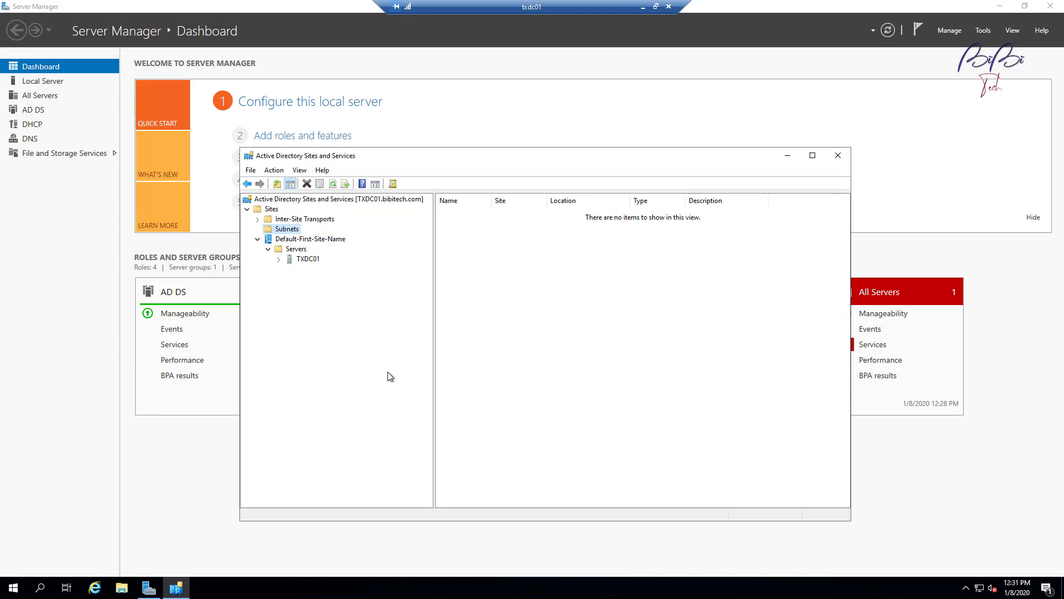
pyautogui.click(838, 155)
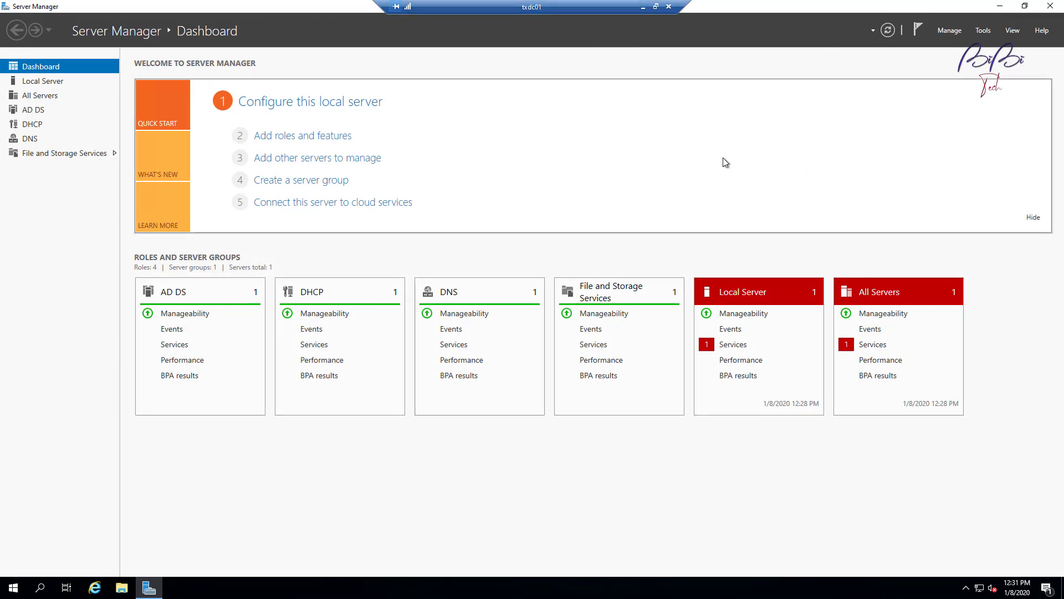
# Step: Enable Active Directory Forest Discovery with automatic site and IP subnet boundary creation, applying and agreeing to run full discovery
pyautogui.click(643, 6)
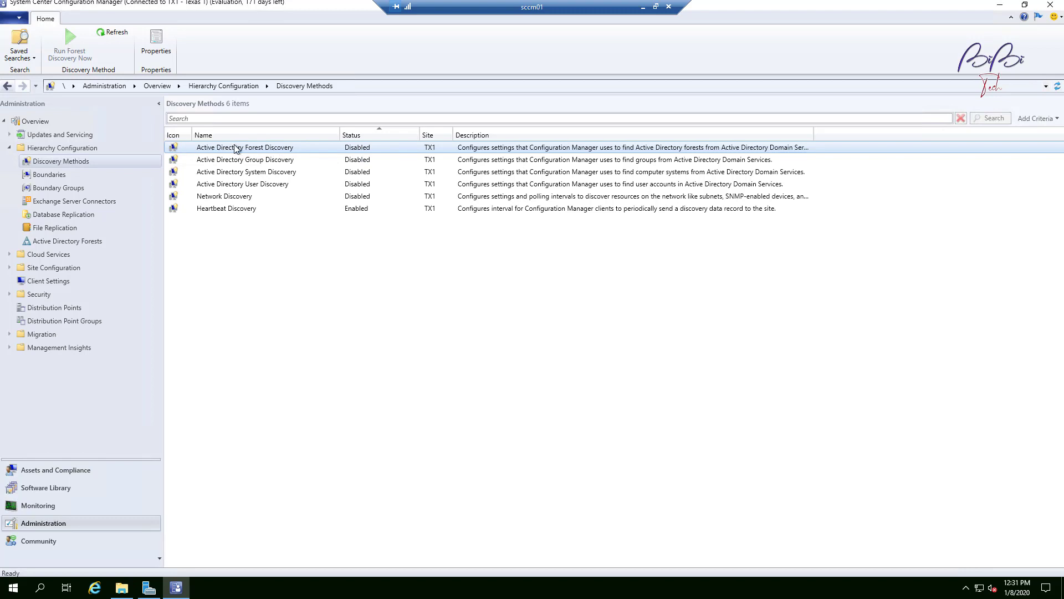
pyautogui.rightClick(306, 147)
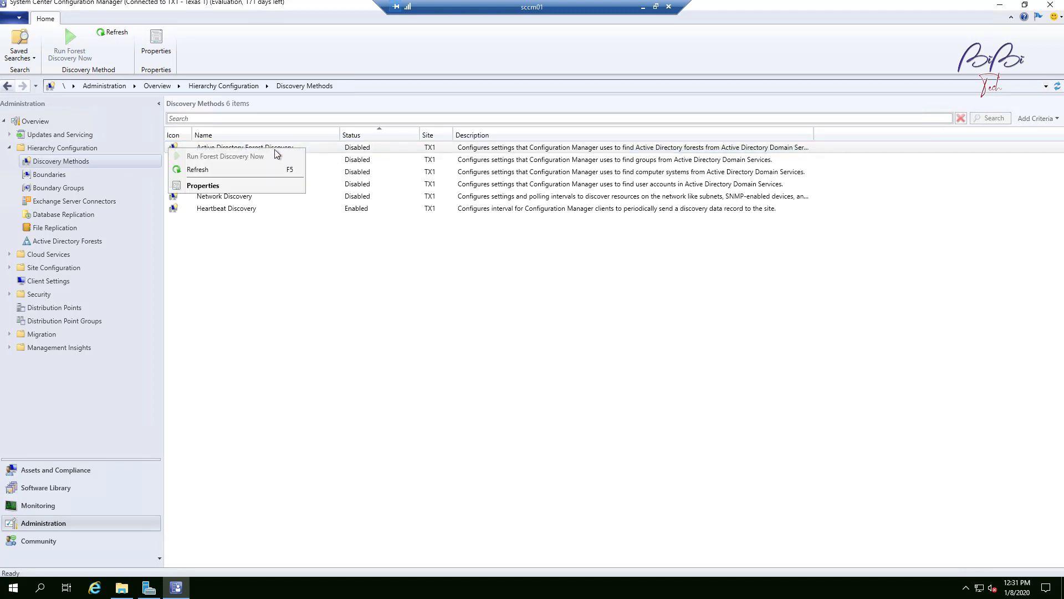
pyautogui.click(218, 186)
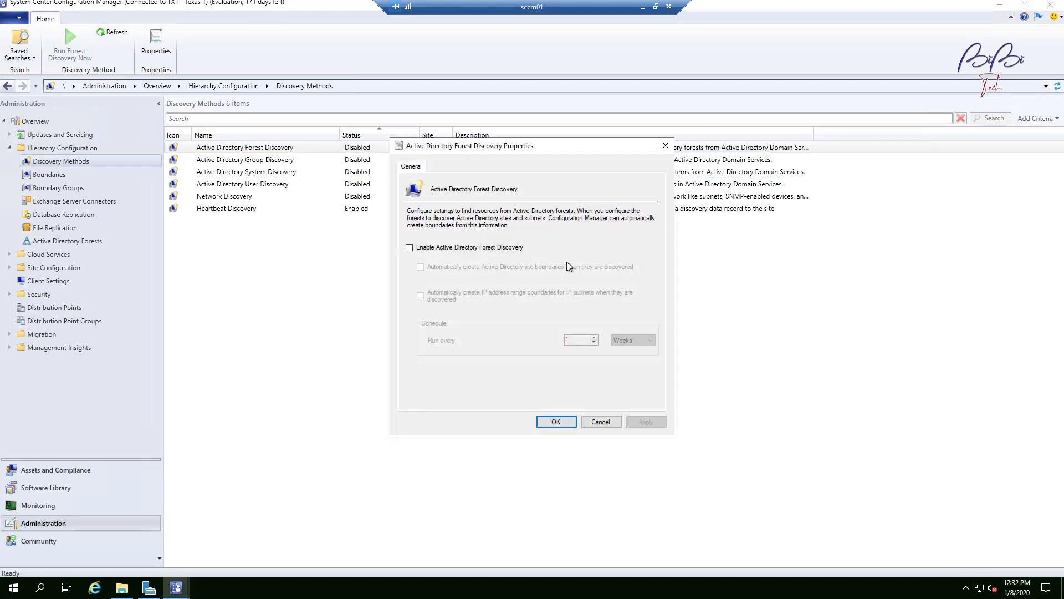
pyautogui.click(411, 248)
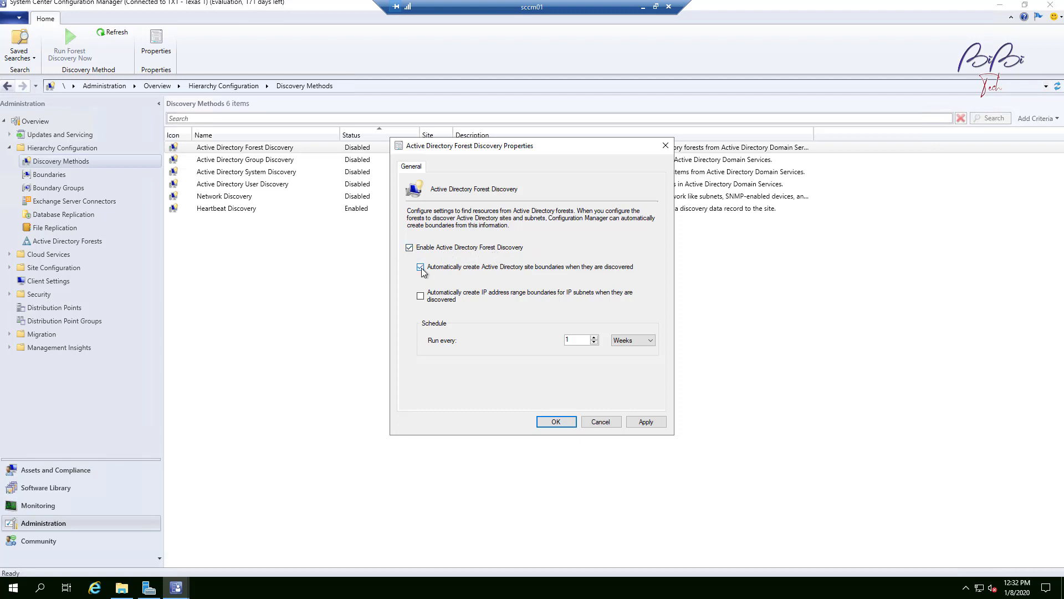
pyautogui.click(420, 296)
pyautogui.click(650, 424)
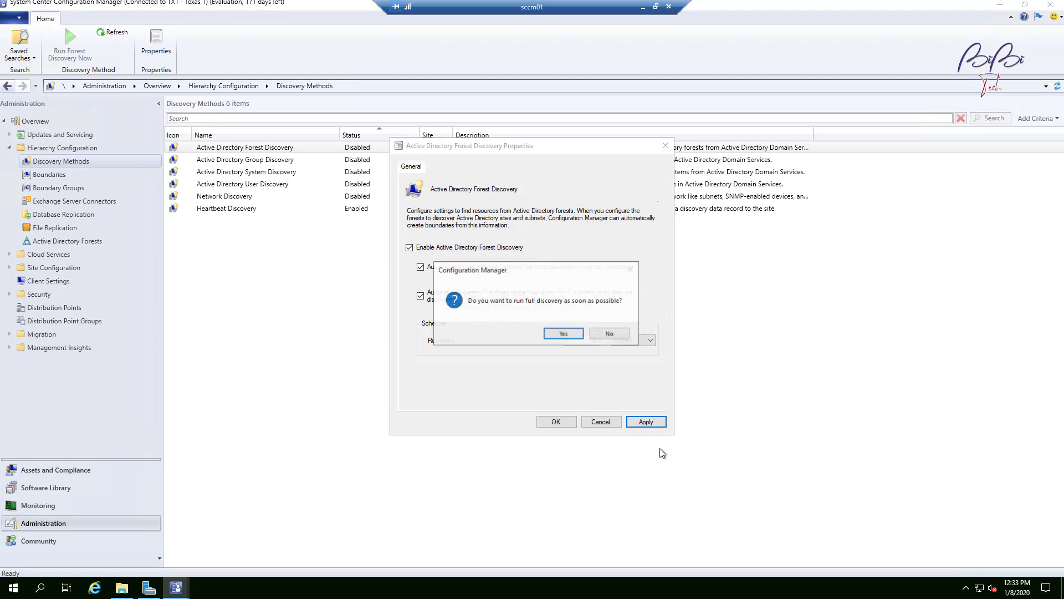
pyautogui.click(575, 333)
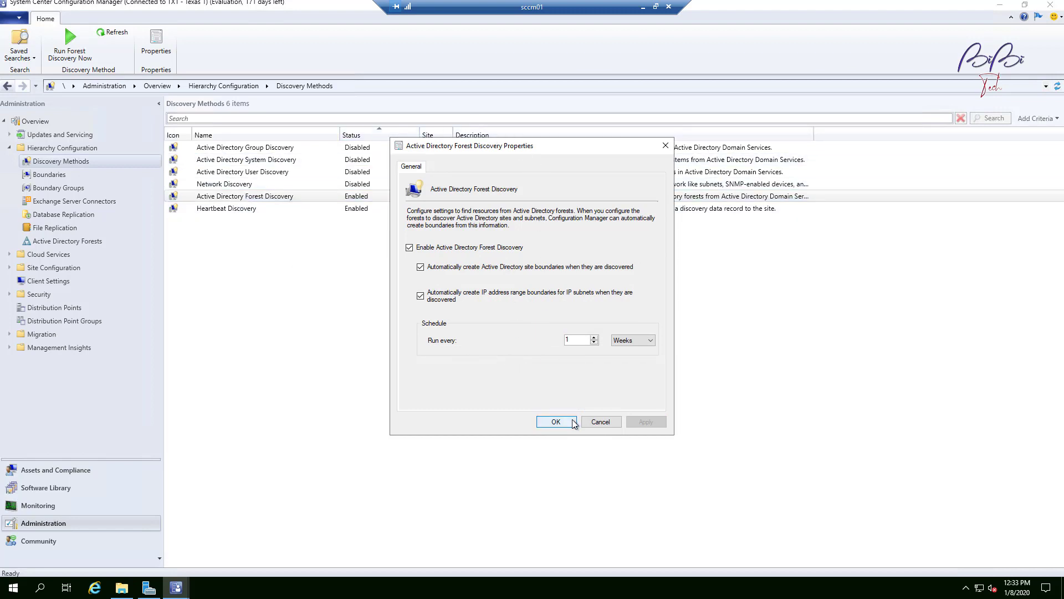
pyautogui.click(556, 422)
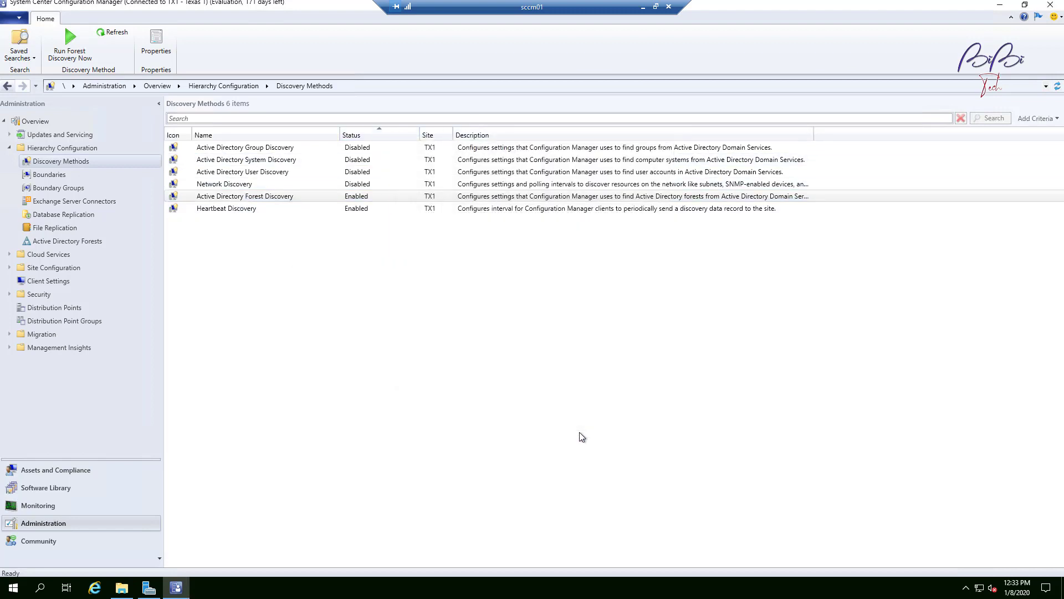
# Step: Run Forest Discovery Now on Active Directory Forest Discovery and confirm it
pyautogui.rightClick(294, 195)
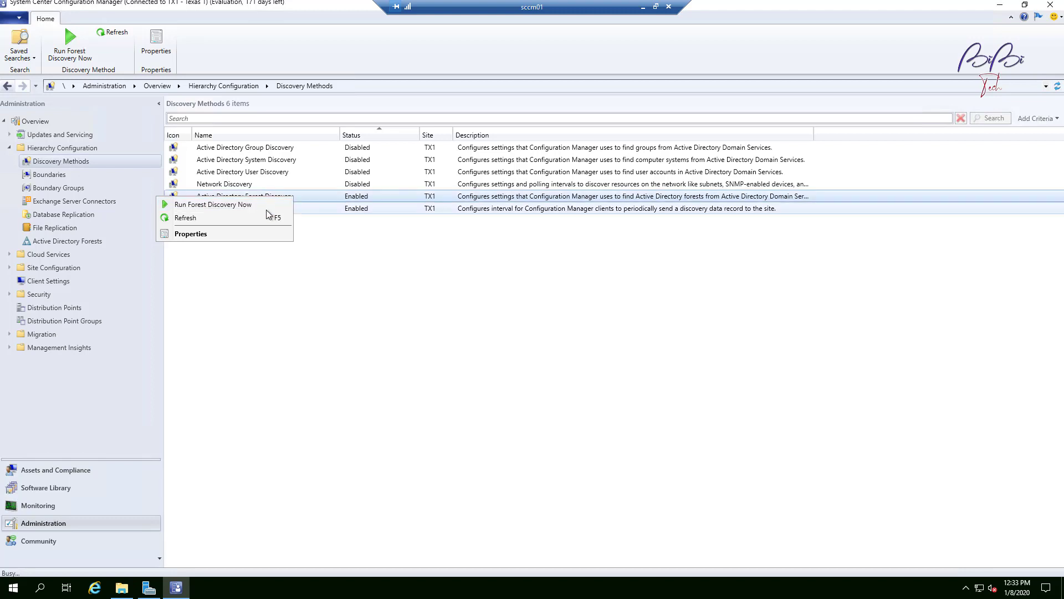
pyautogui.click(247, 205)
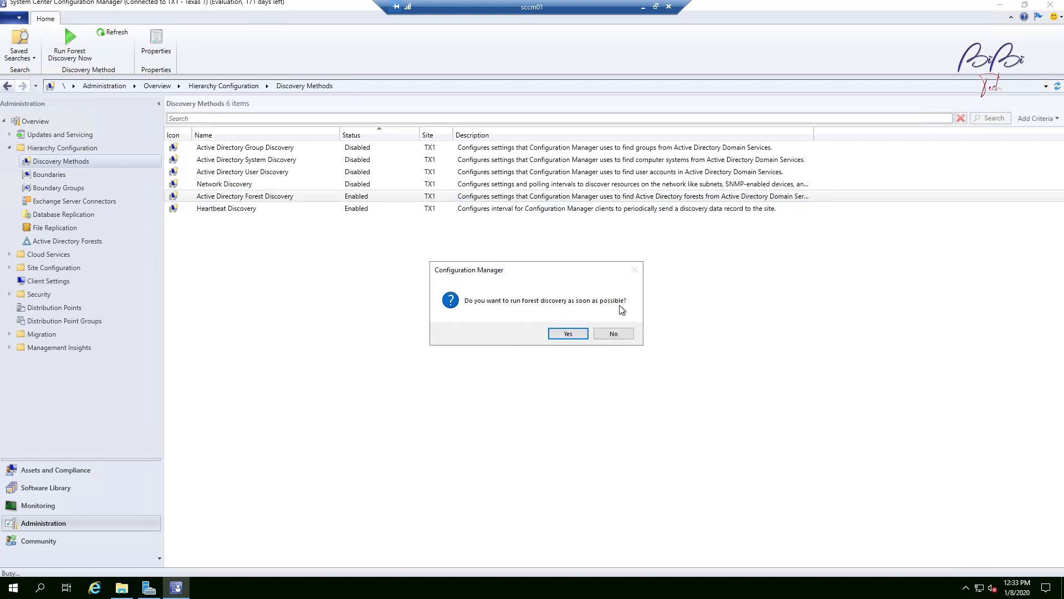
pyautogui.click(568, 334)
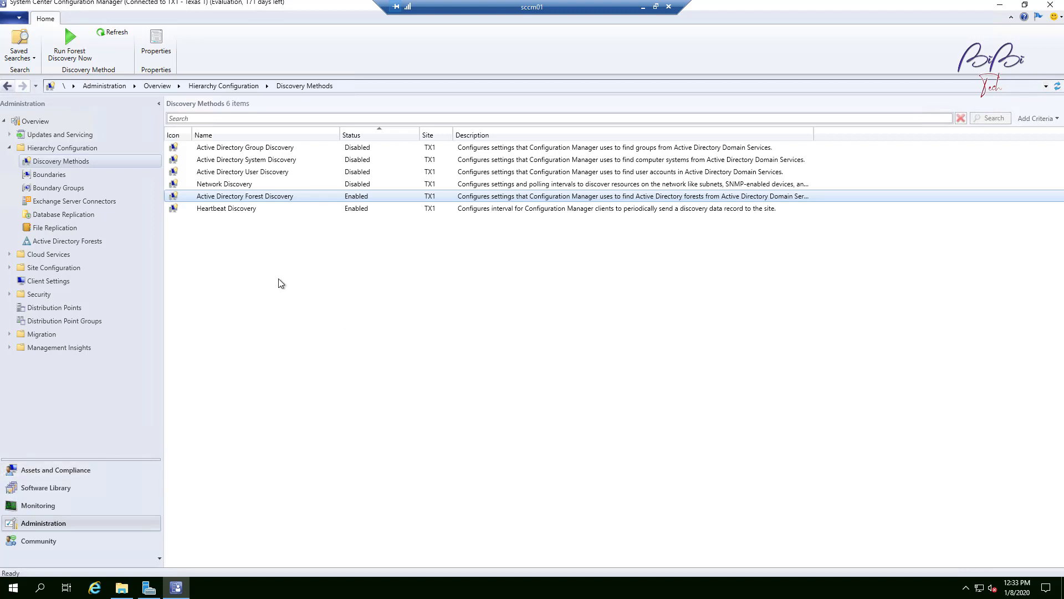
# Step: Open the All Systems device collection under Assets and Compliance to view its members
pyautogui.click(51, 470)
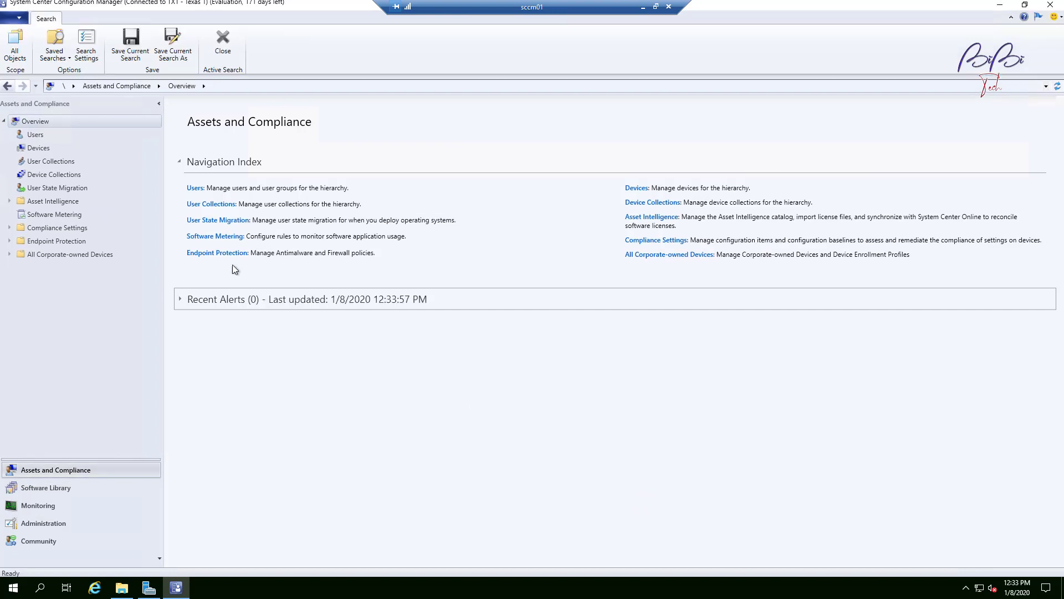
pyautogui.click(59, 175)
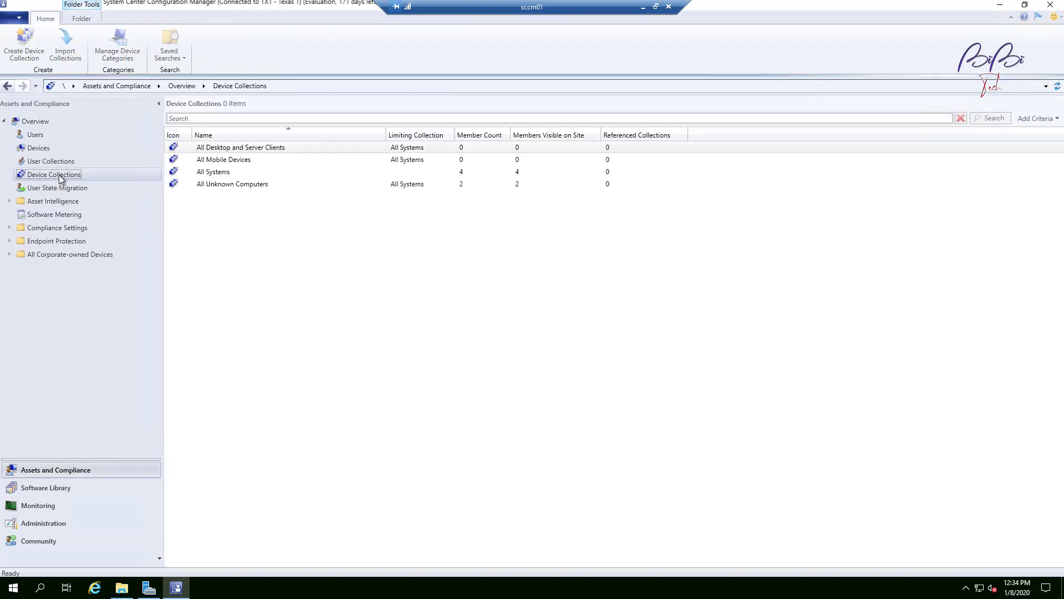
pyautogui.click(196, 173)
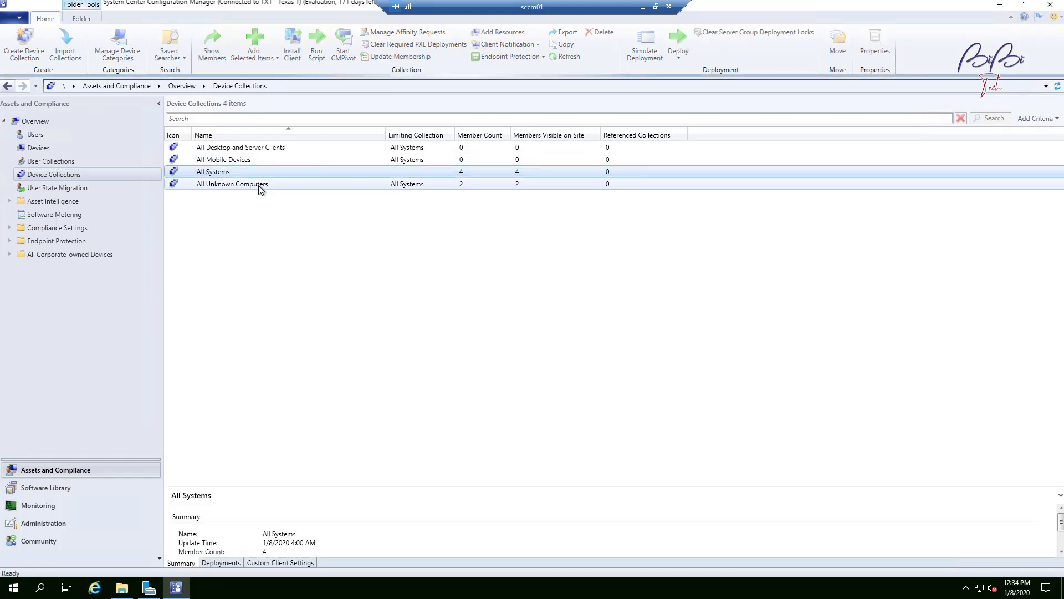
pyautogui.doubleClick(226, 172)
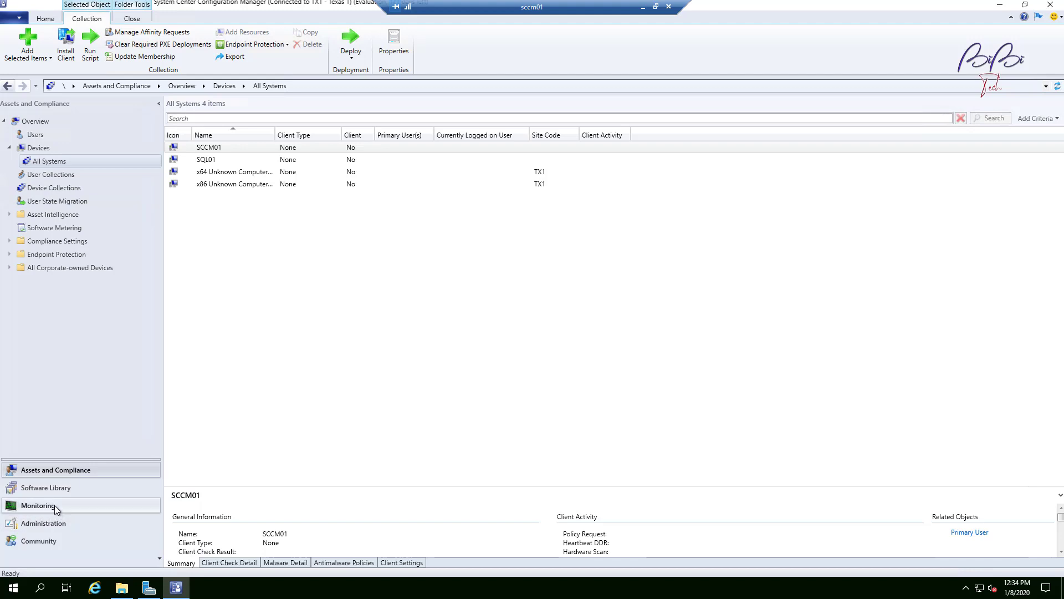
# Step: Return to the Administration discovery methods, sort them by status and review each method
pyautogui.click(35, 507)
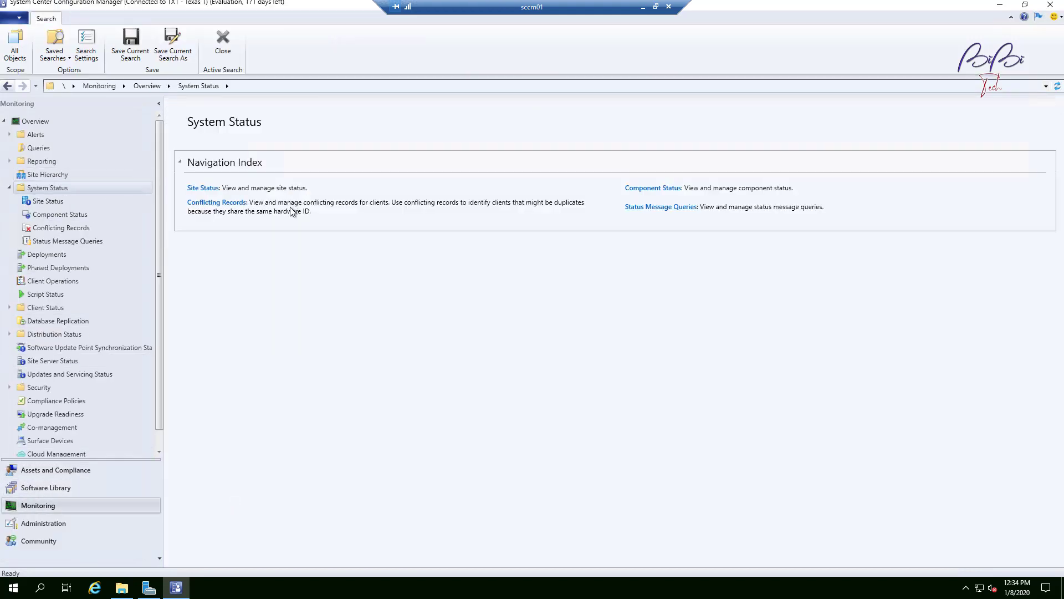
pyautogui.click(51, 527)
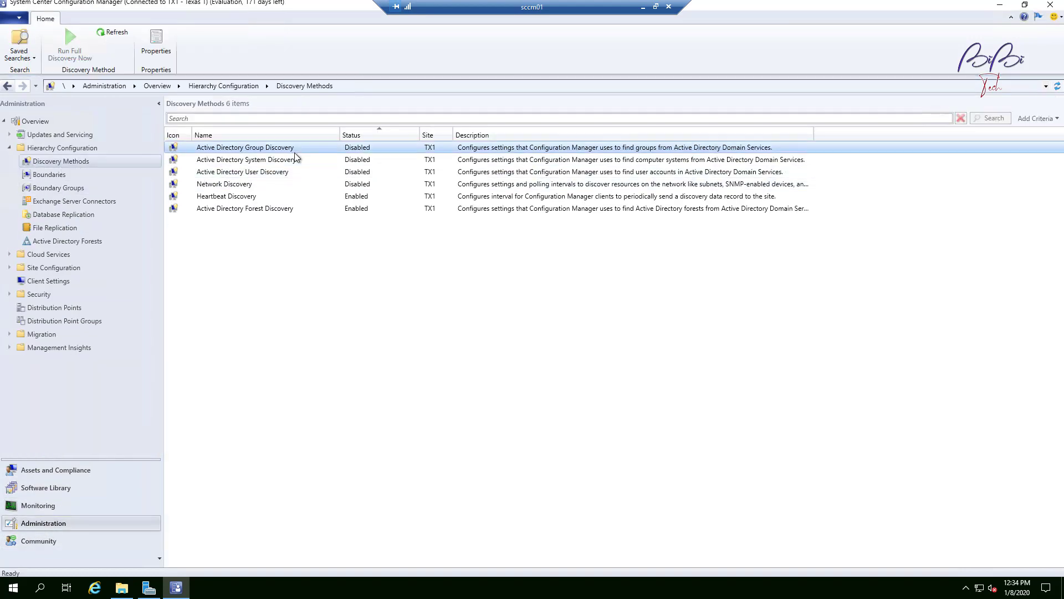
pyautogui.click(369, 135)
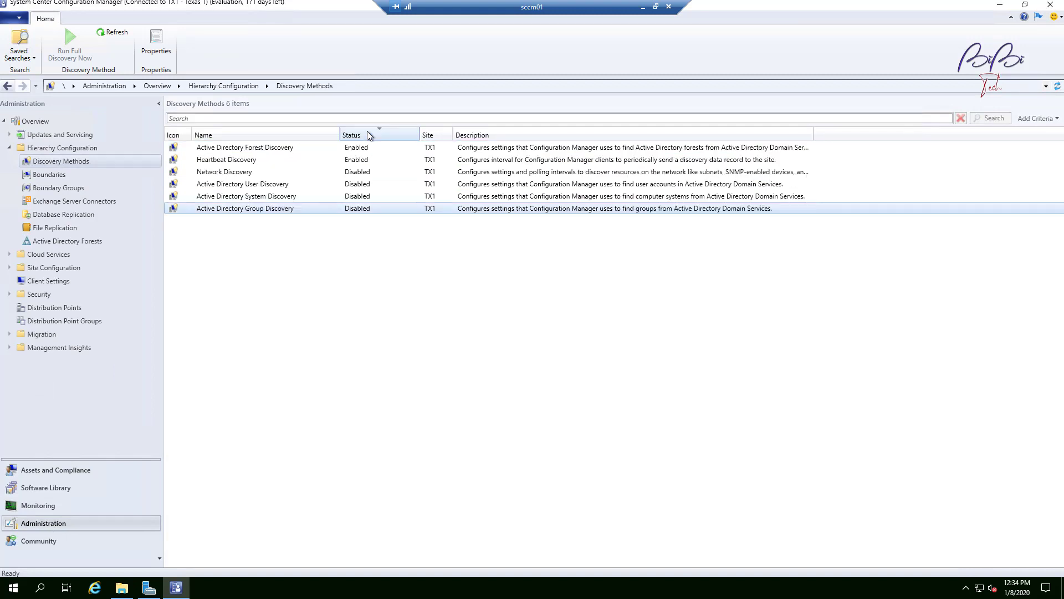
pyautogui.click(244, 148)
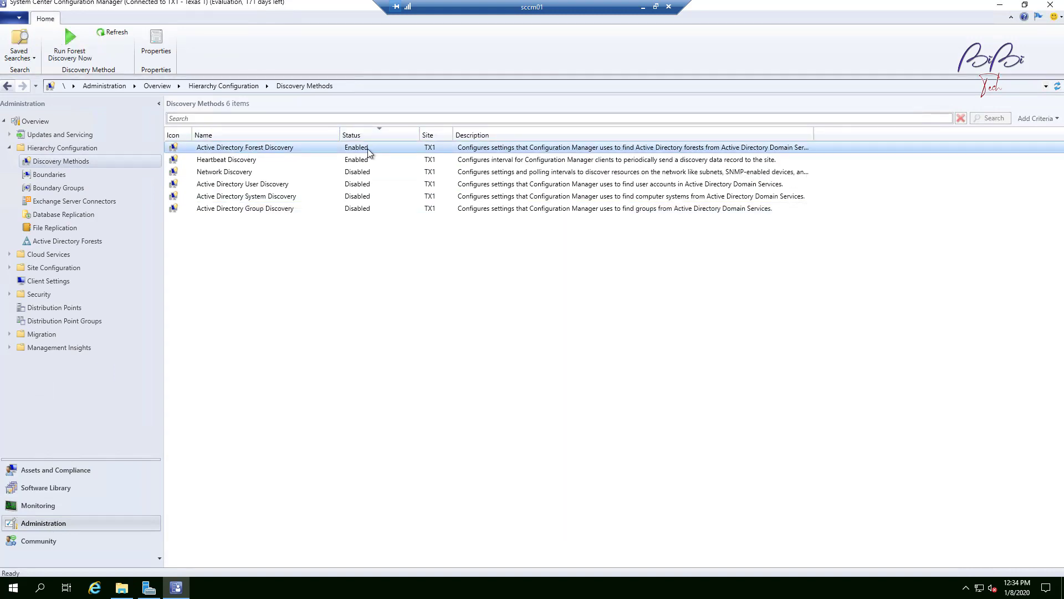
pyautogui.click(287, 162)
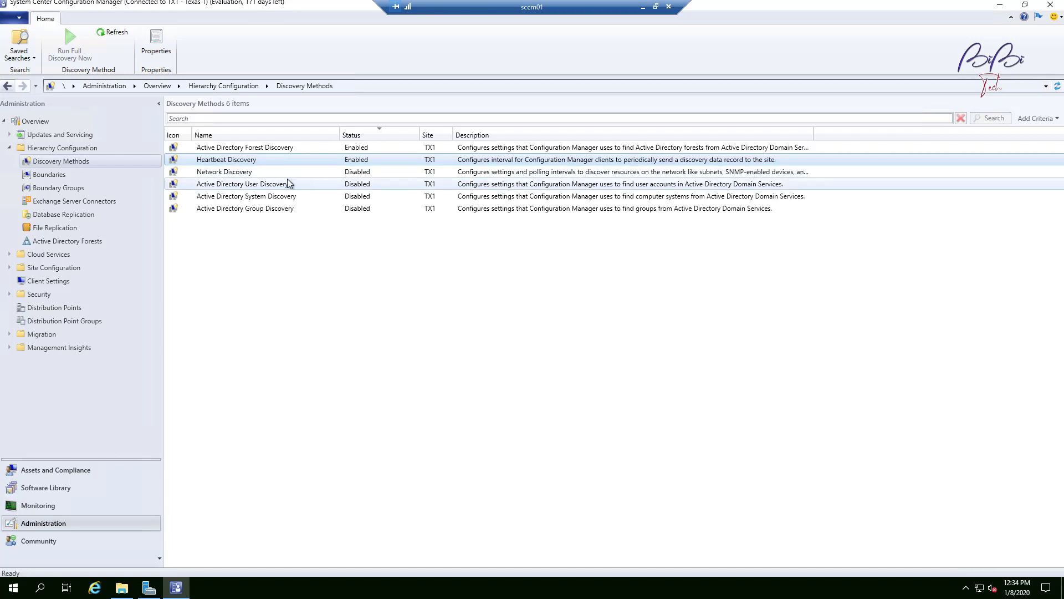
pyautogui.click(276, 176)
pyautogui.click(363, 184)
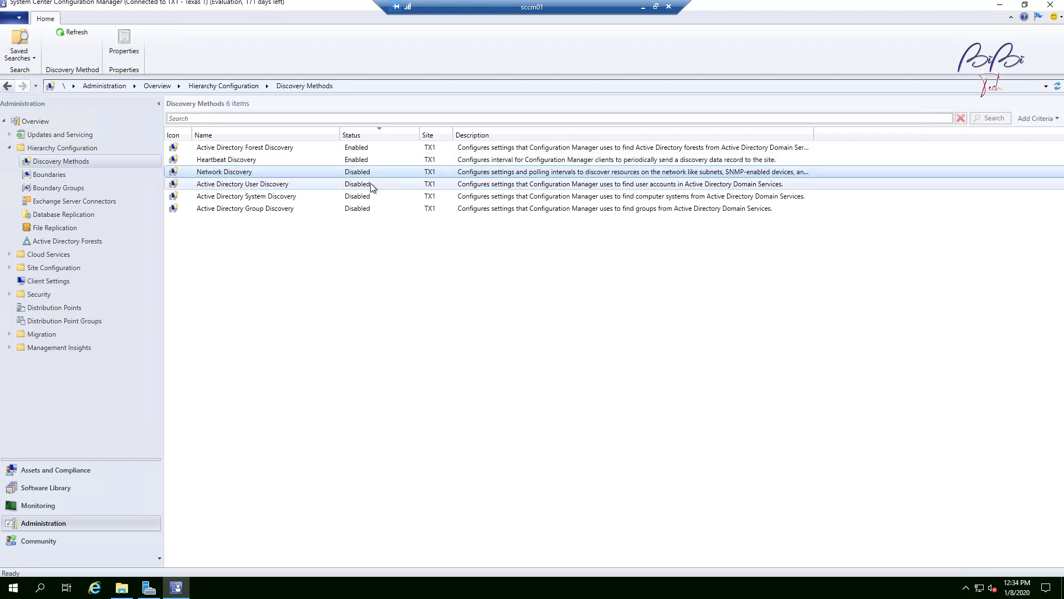
pyautogui.click(293, 173)
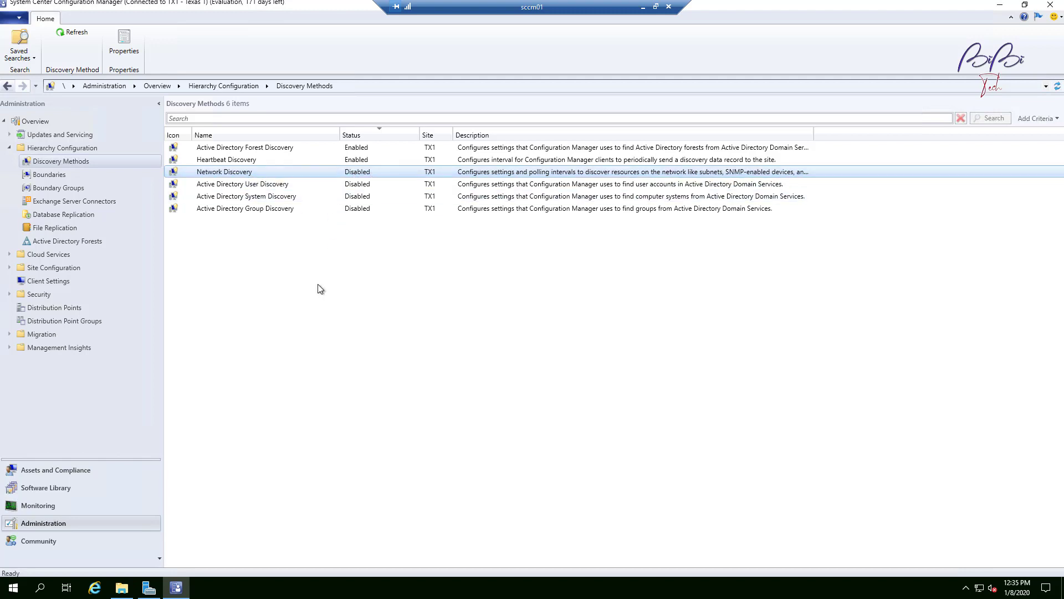
pyautogui.click(213, 187)
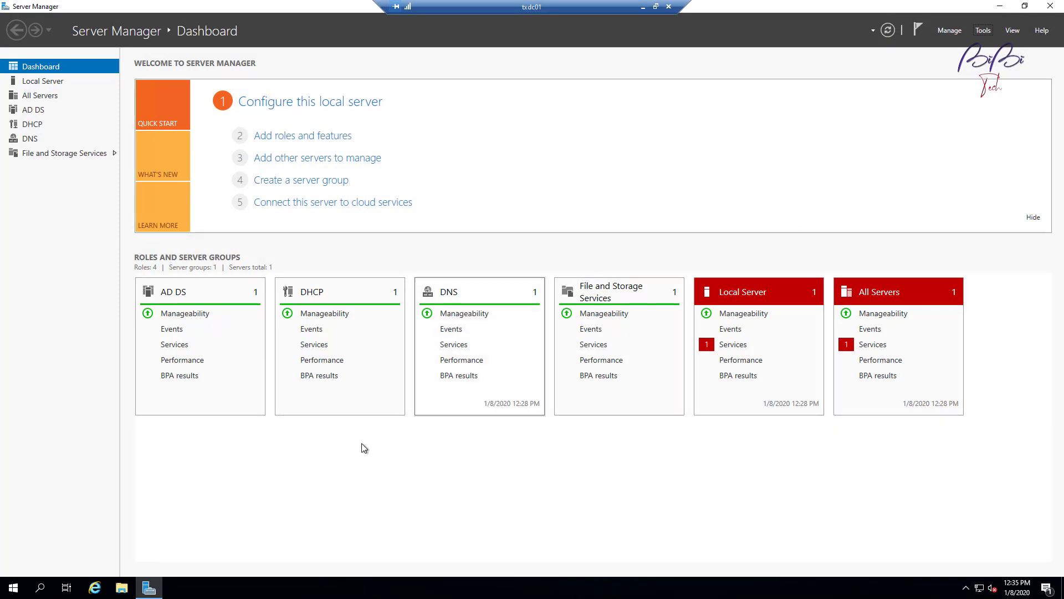
# Step: On the domain controller, open Active Directory Users and Computers and browse the Users container, selecting SCCM Administrators
pyautogui.click(984, 31)
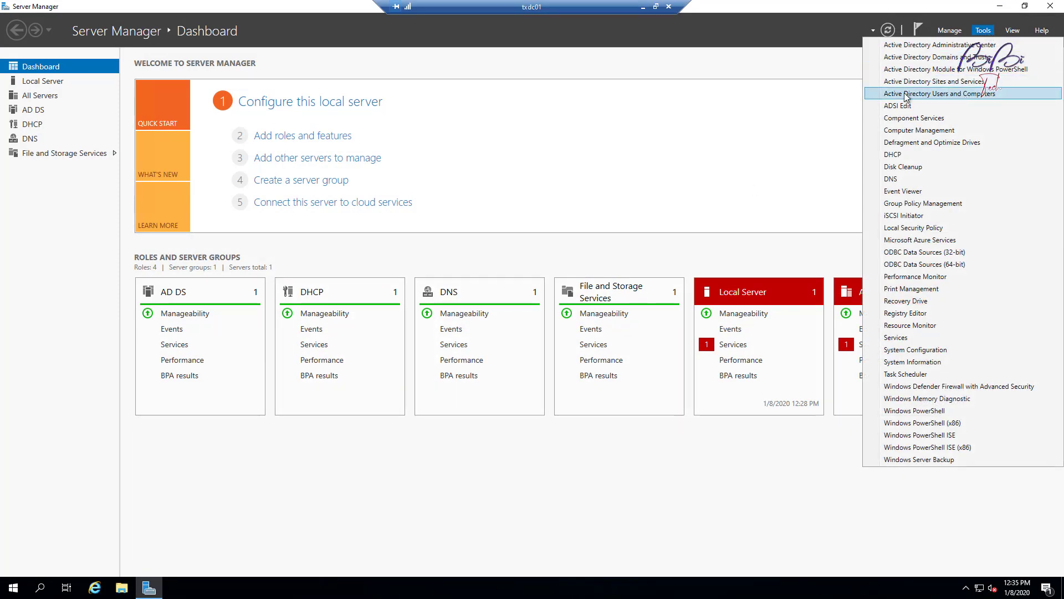
pyautogui.click(940, 94)
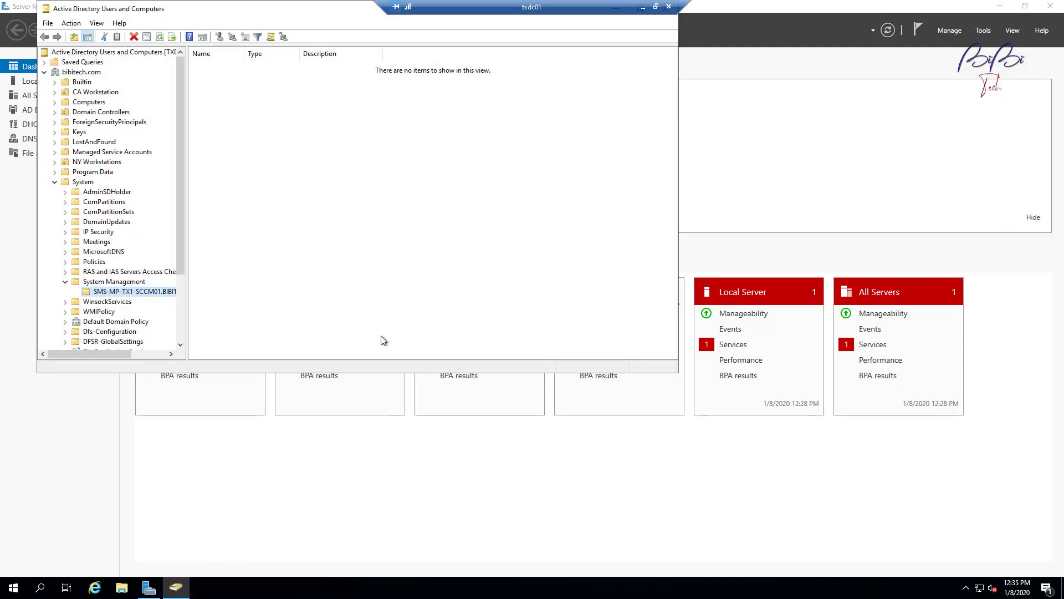
pyautogui.click(55, 183)
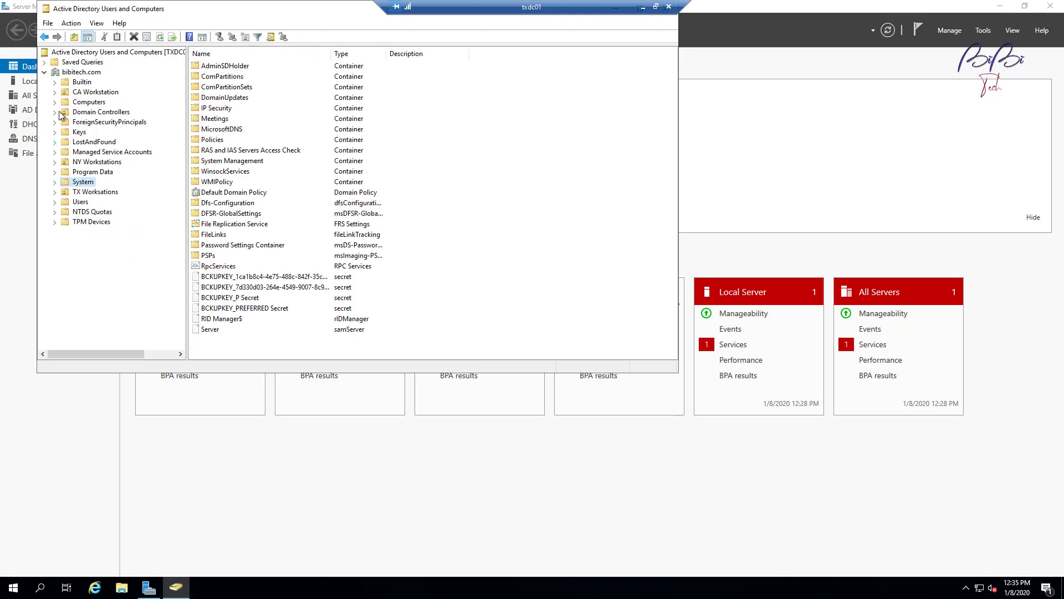
pyautogui.click(57, 203)
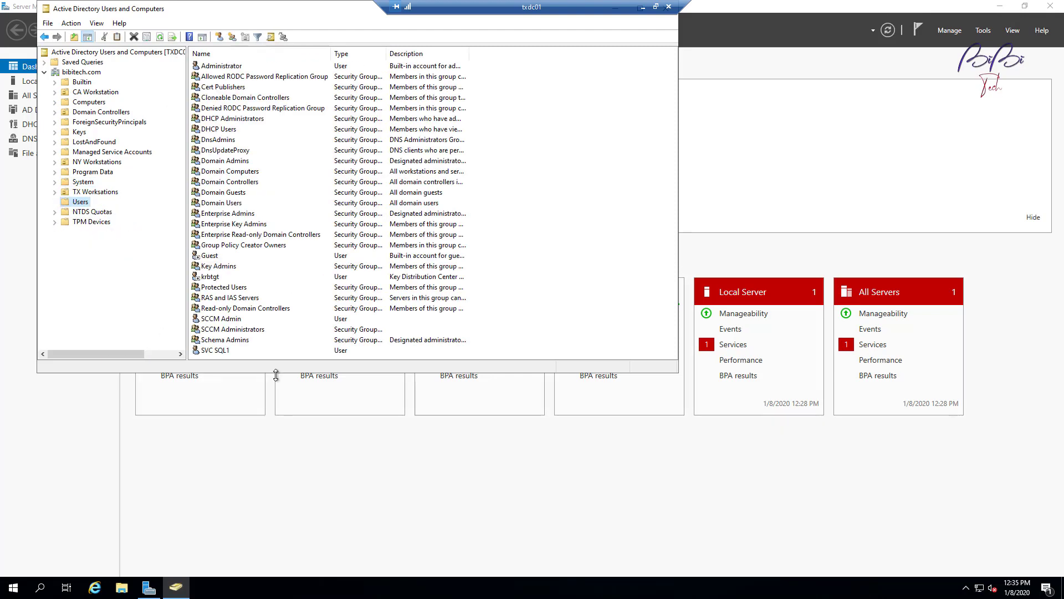
pyautogui.moveTo(274, 373); pyautogui.dragTo(300, 540)
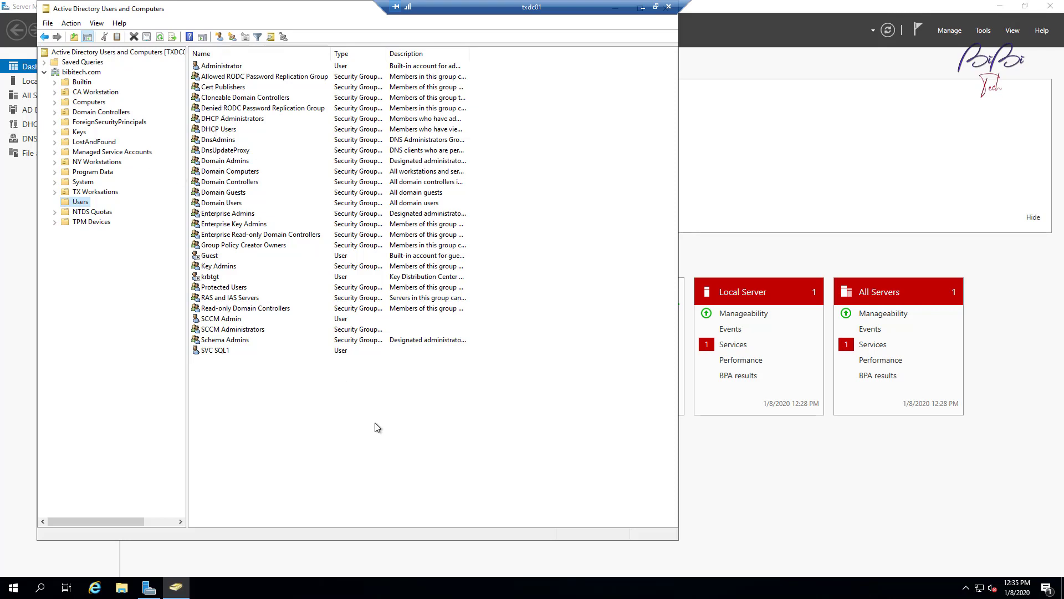
pyautogui.click(237, 330)
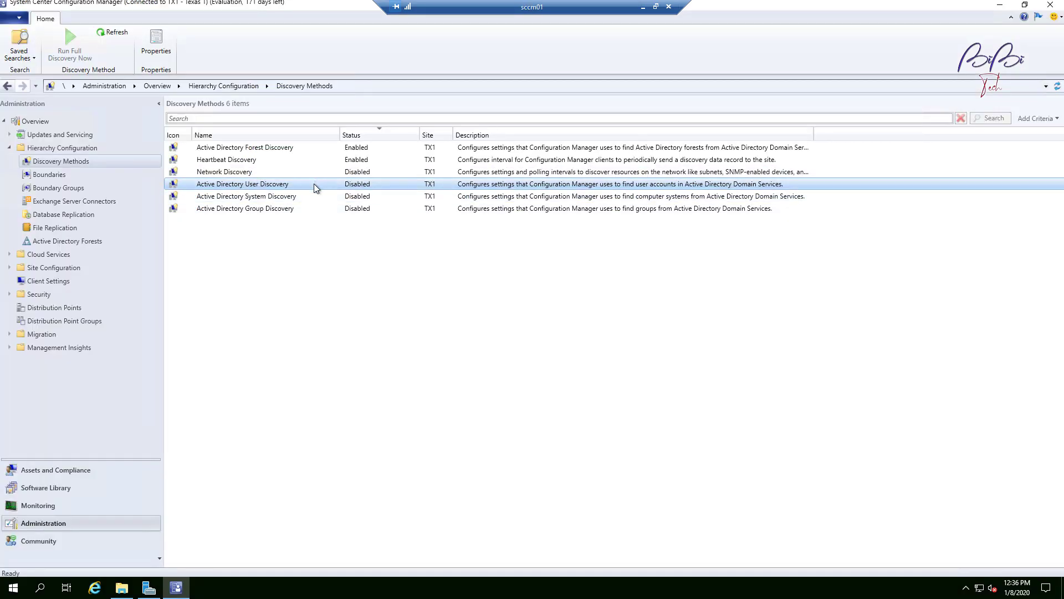
# Step: Open the Active Directory User Discovery properties and add the bibitech domain root as a container, discovering objects within Active Directory groups
pyautogui.rightClick(313, 185)
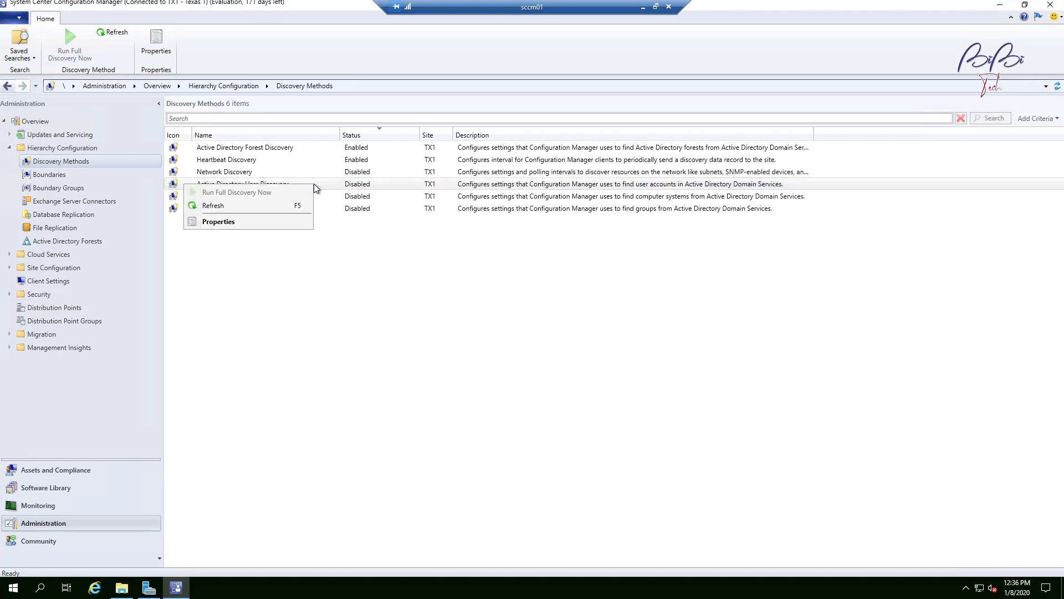
pyautogui.click(238, 222)
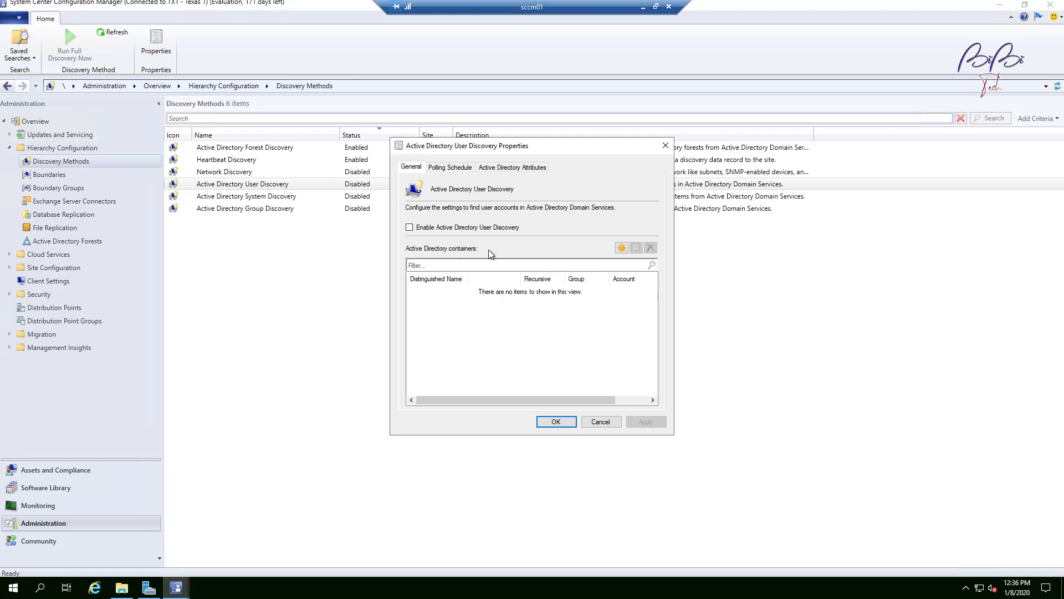
pyautogui.click(622, 248)
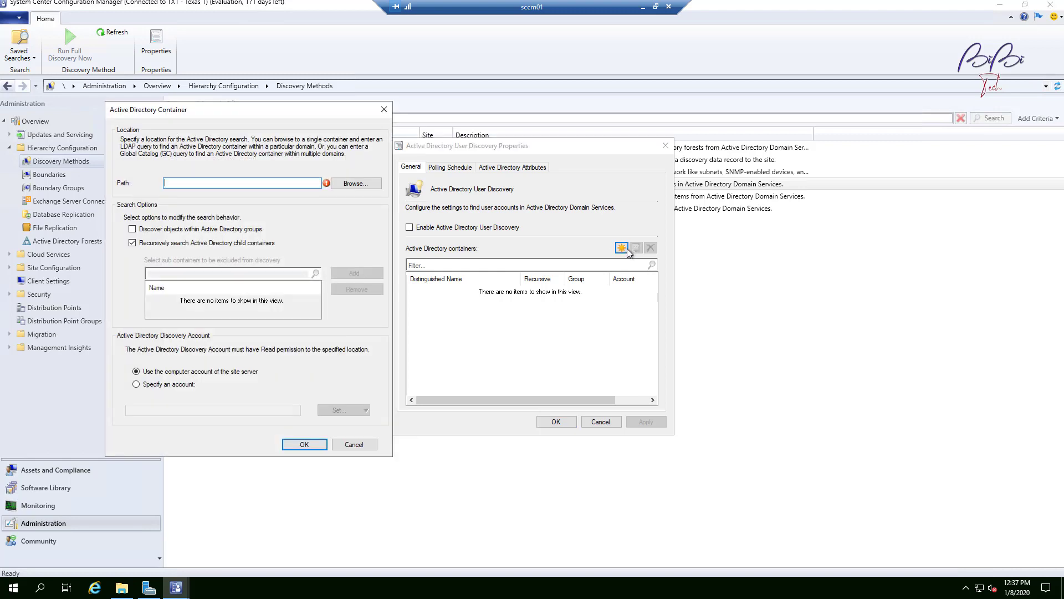
pyautogui.click(359, 185)
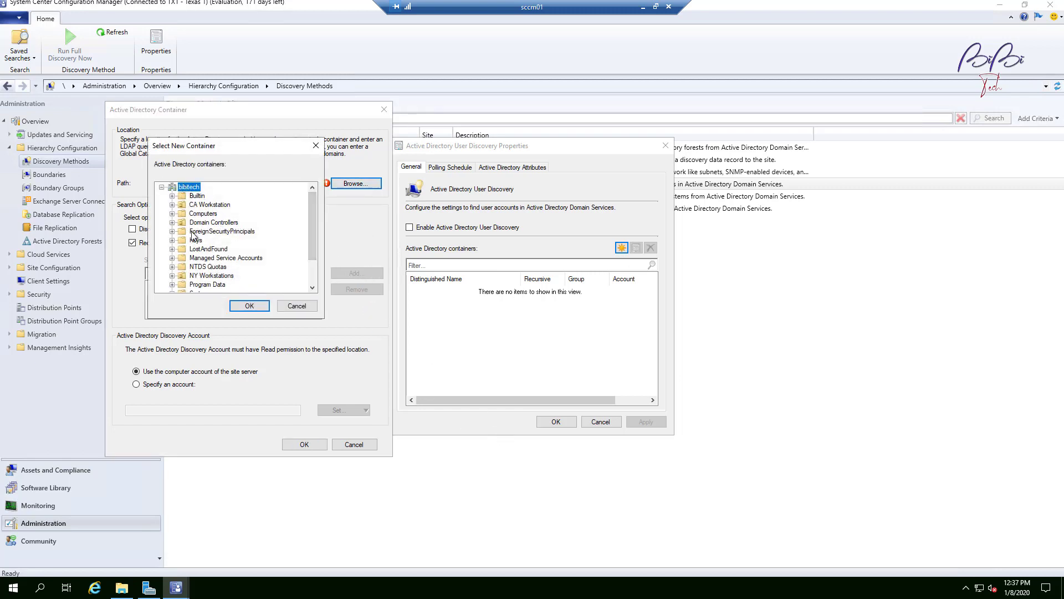
pyautogui.scroll(-2, 314, 260)
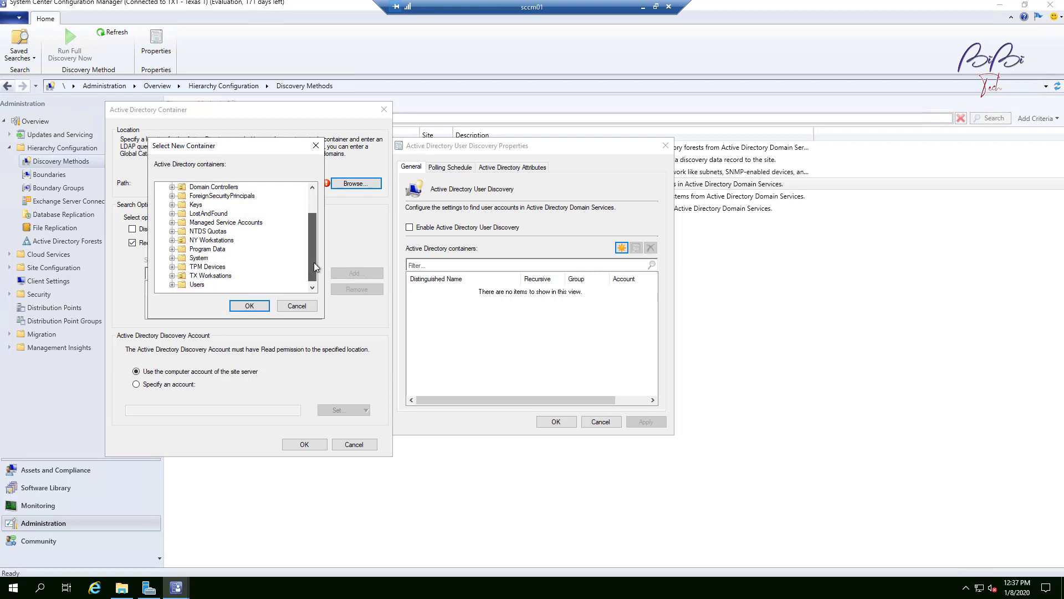
pyautogui.scroll(2, 313, 262)
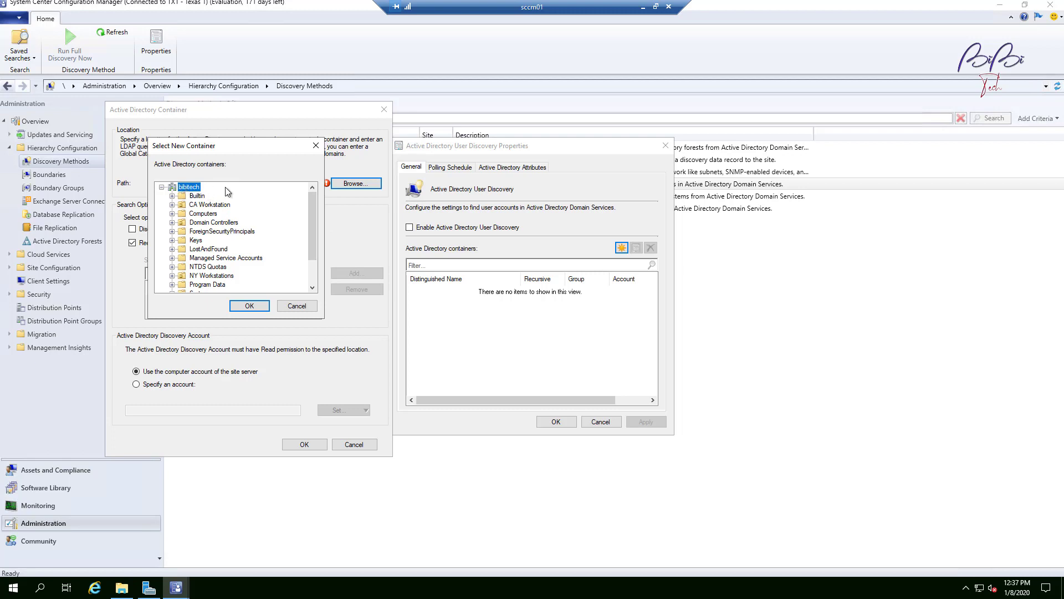
pyautogui.click(250, 305)
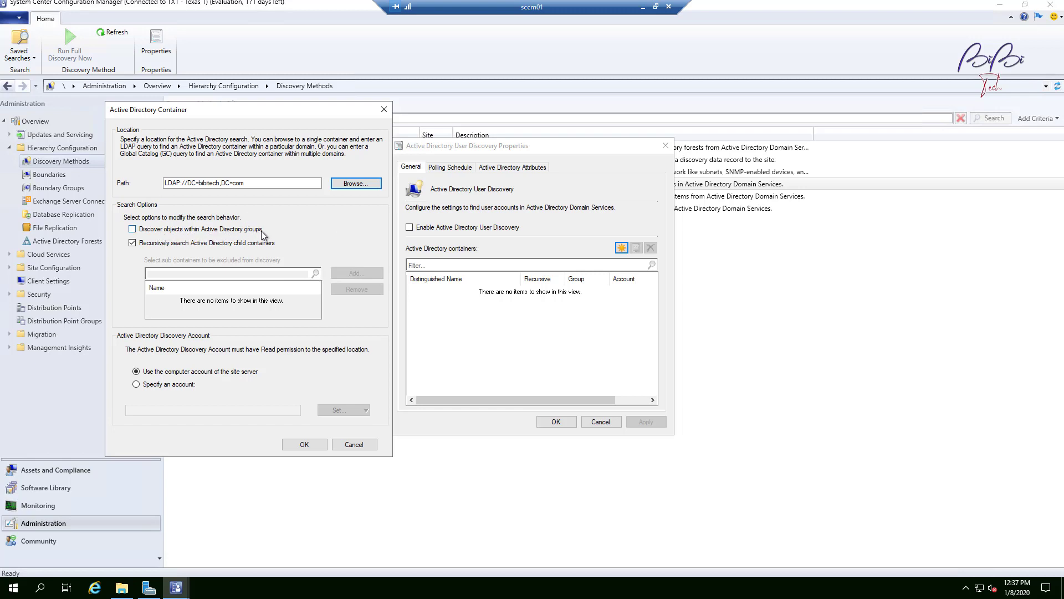
pyautogui.click(133, 230)
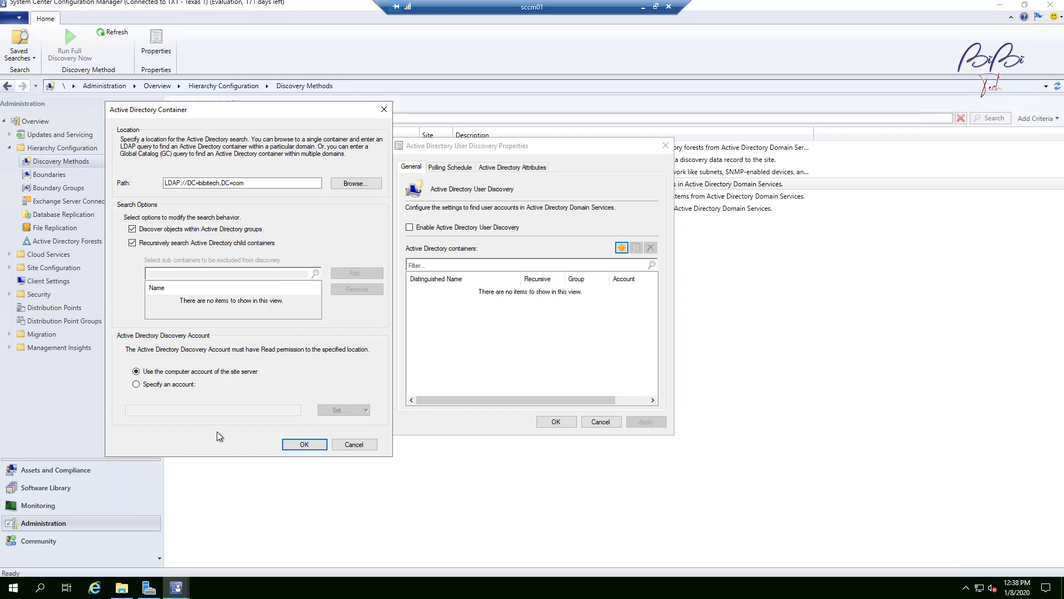
pyautogui.click(310, 447)
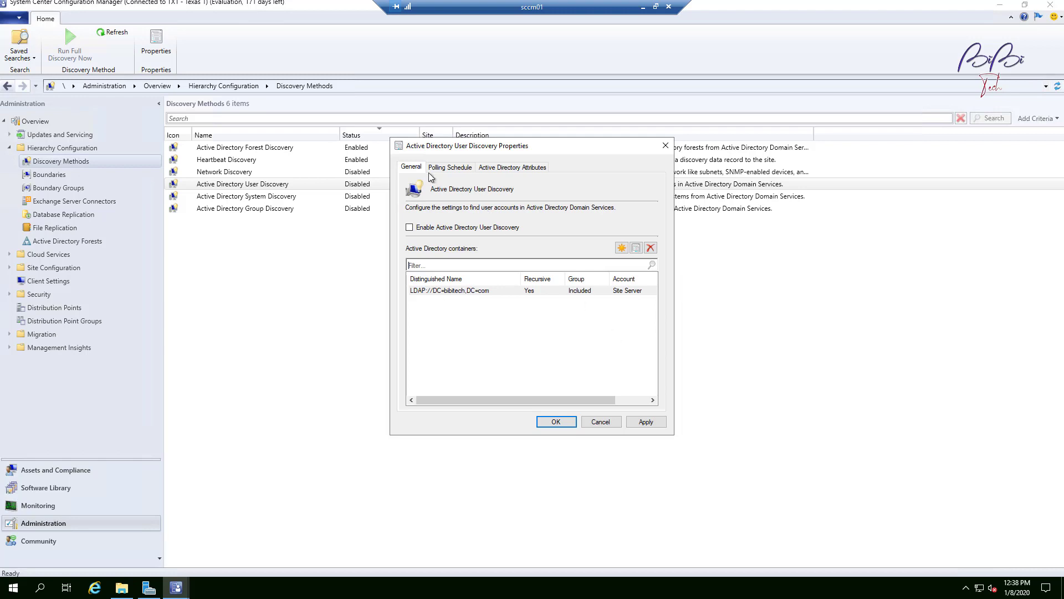
# Step: Review the Polling Schedule and Active Directory Attributes settings, then apply and close the User Discovery properties
pyautogui.moveTo(492, 151); pyautogui.dragTo(327, 244)
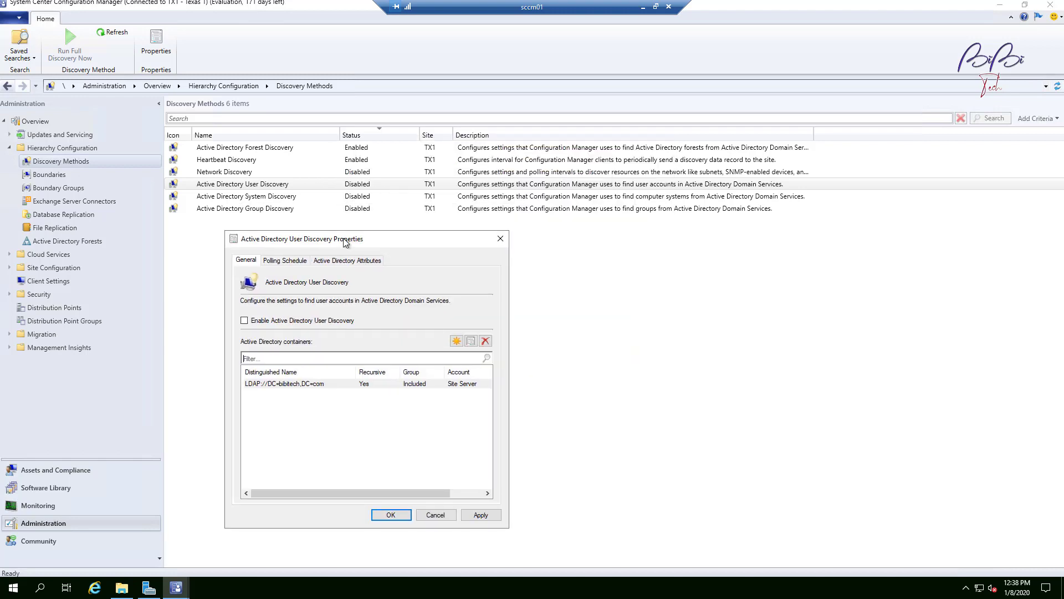
pyautogui.click(284, 260)
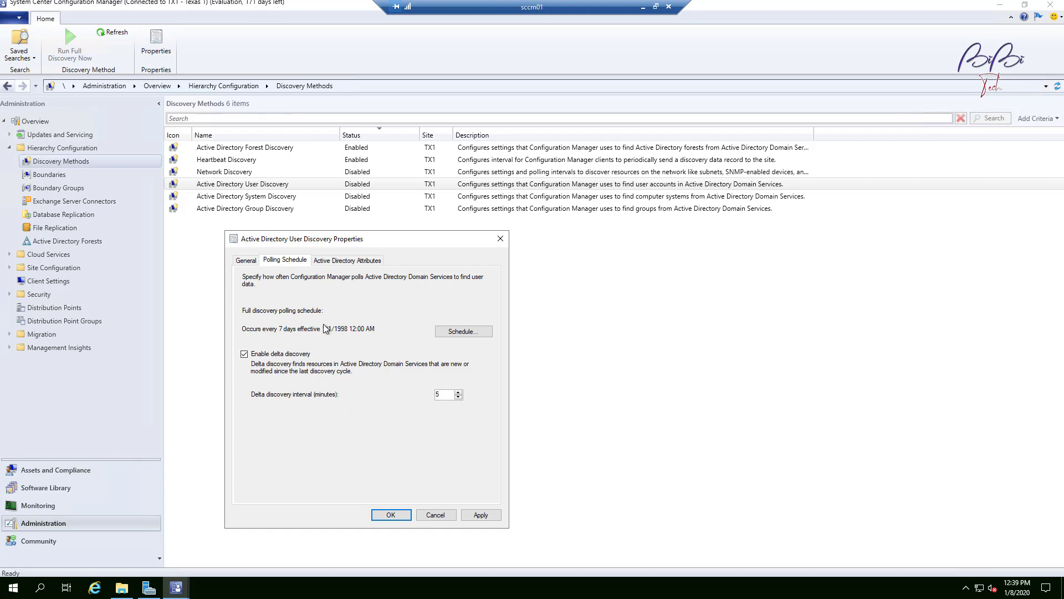
pyautogui.click(348, 261)
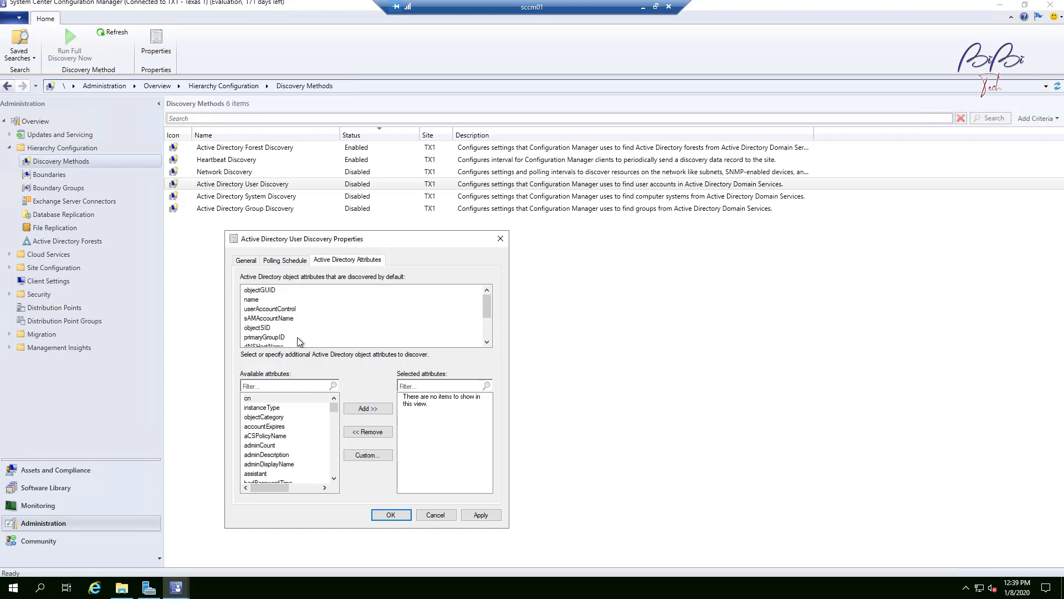
pyautogui.moveTo(490, 305); pyautogui.dragTo(498, 331)
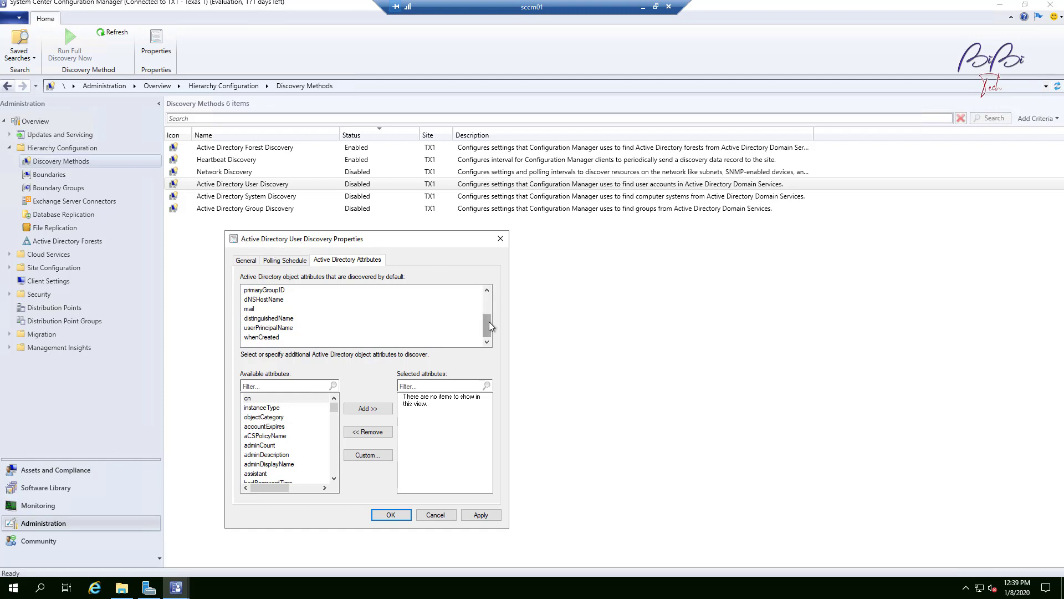
pyautogui.click(334, 478)
pyautogui.click(334, 478)
pyautogui.click(334, 478)
pyautogui.click(334, 478)
pyautogui.click(334, 479)
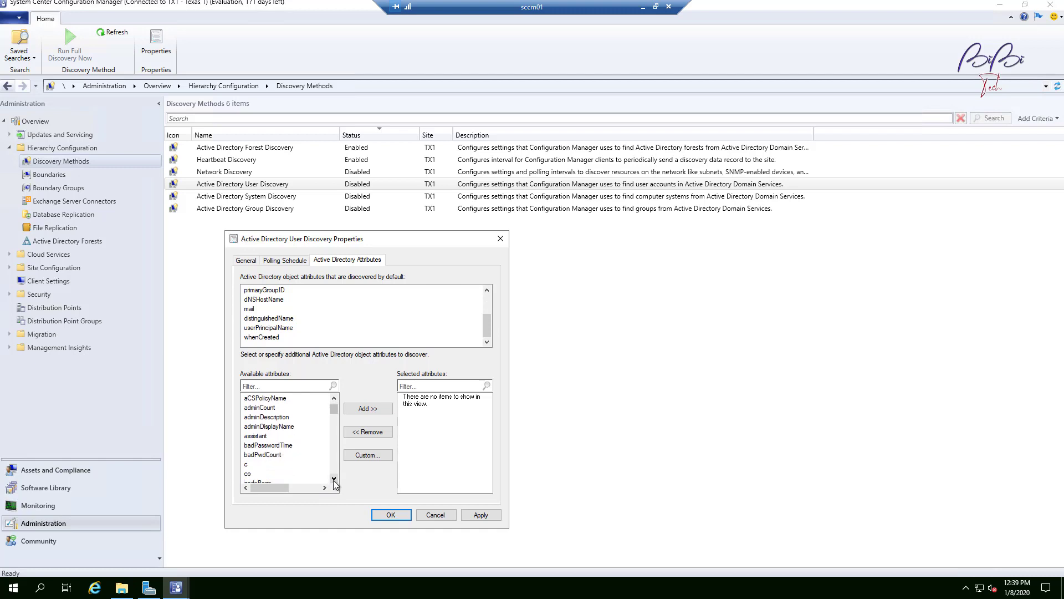
pyautogui.click(333, 478)
pyautogui.click(334, 478)
pyautogui.click(333, 479)
pyautogui.click(334, 479)
pyautogui.click(334, 478)
pyautogui.click(333, 478)
pyautogui.click(334, 478)
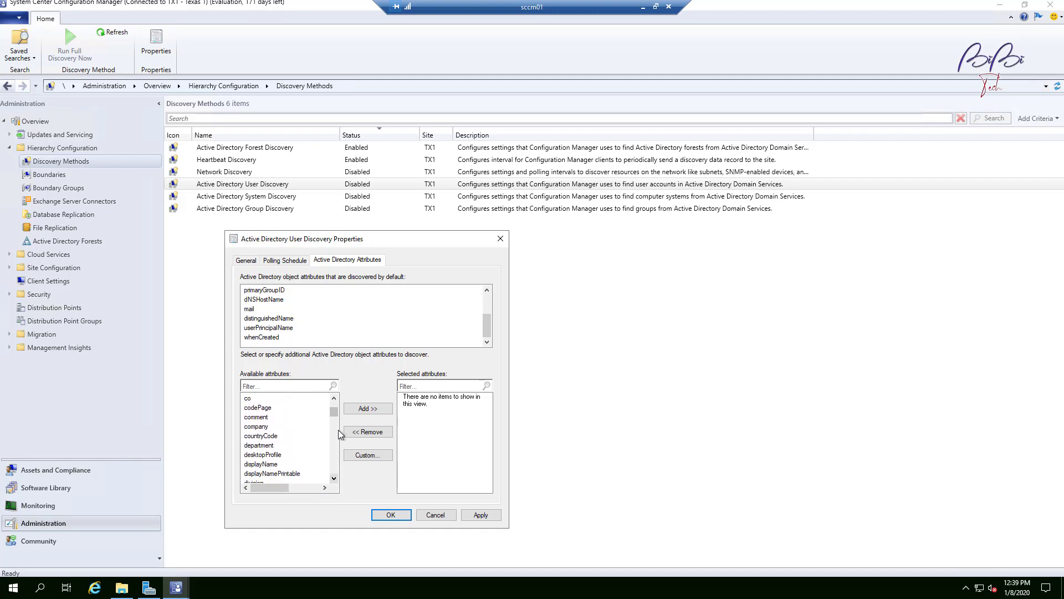
pyautogui.moveTo(333, 415); pyautogui.dragTo(332, 428)
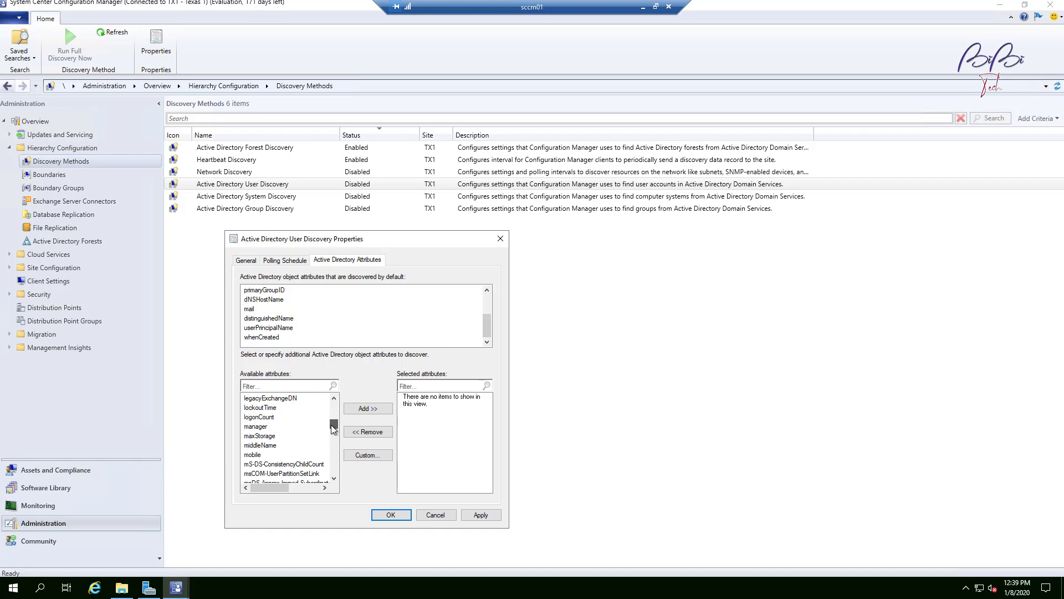
pyautogui.moveTo(331, 425); pyautogui.dragTo(331, 417)
pyautogui.scroll(-2, 293, 455)
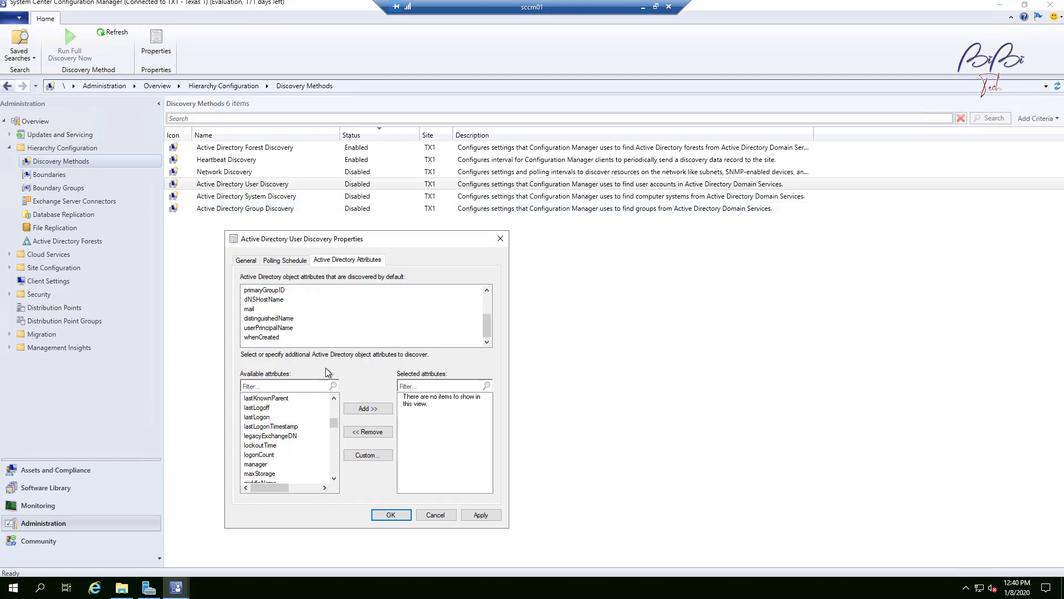
pyautogui.scroll(-6, 268, 457)
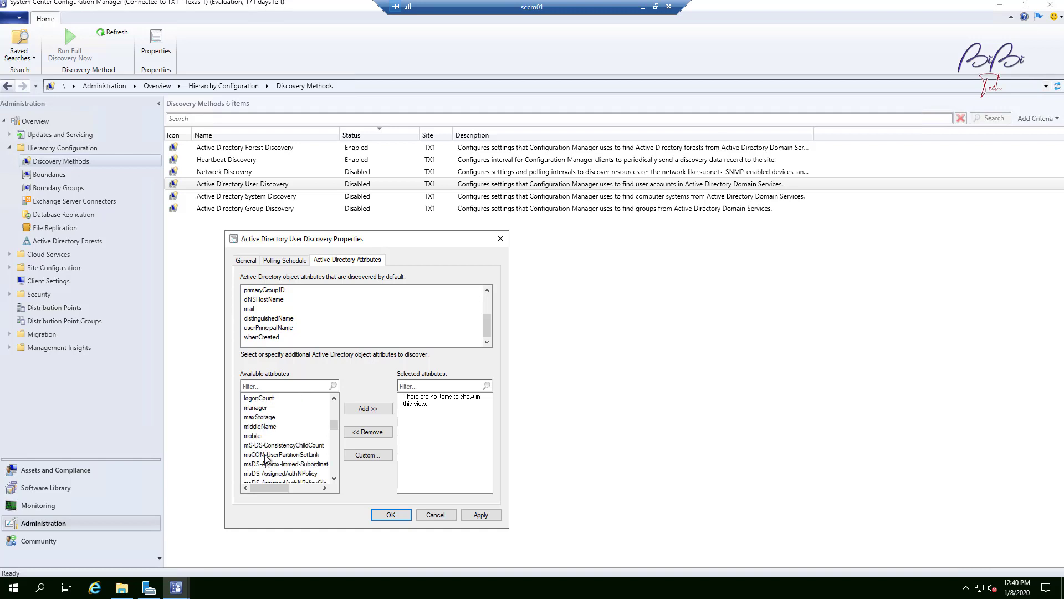
pyautogui.scroll(-5, 268, 457)
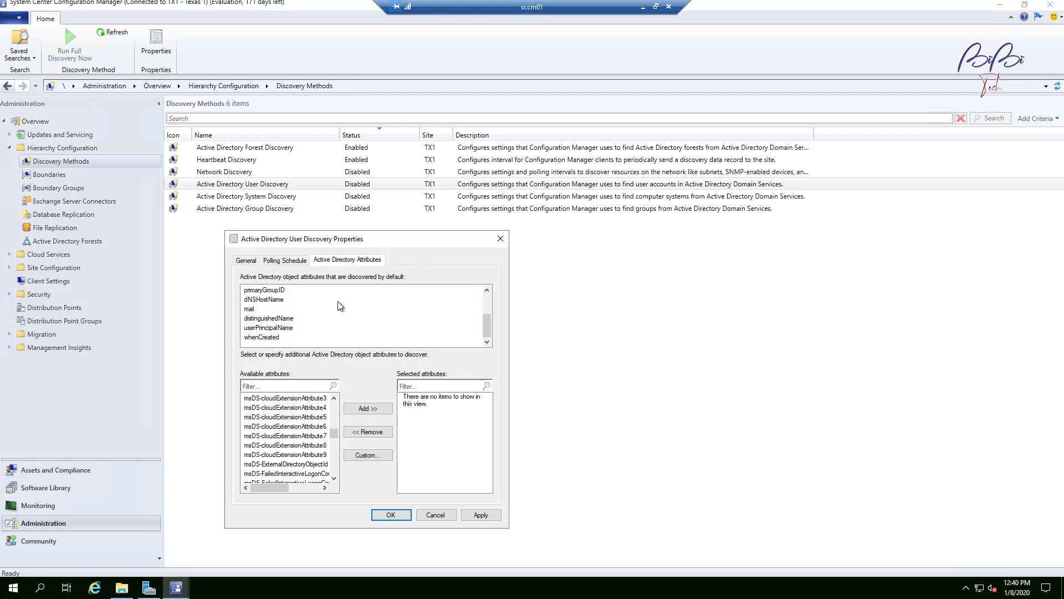
pyautogui.scroll(5, 286, 433)
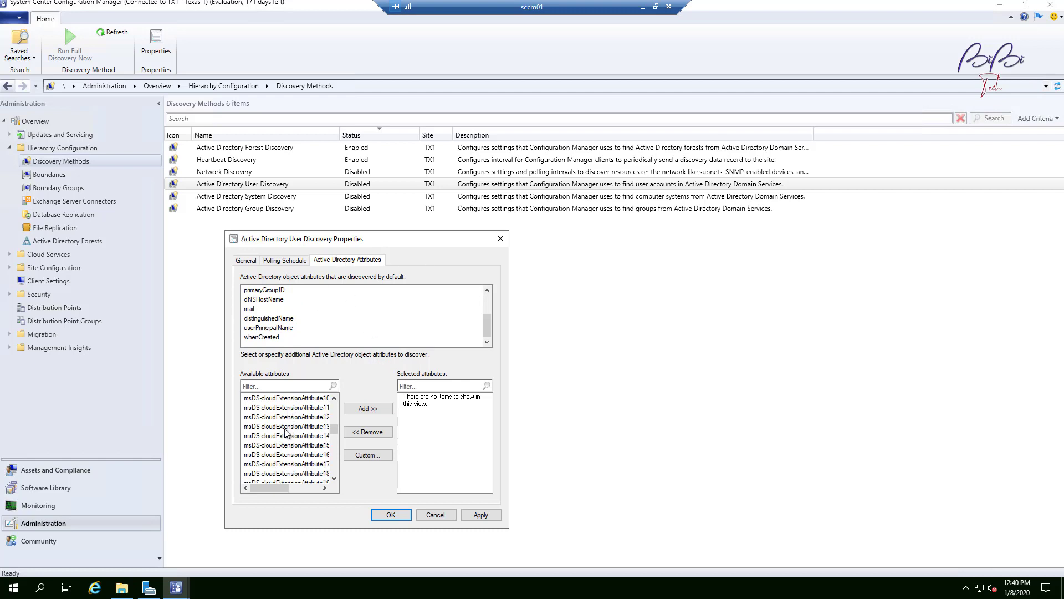
pyautogui.scroll(6, 286, 432)
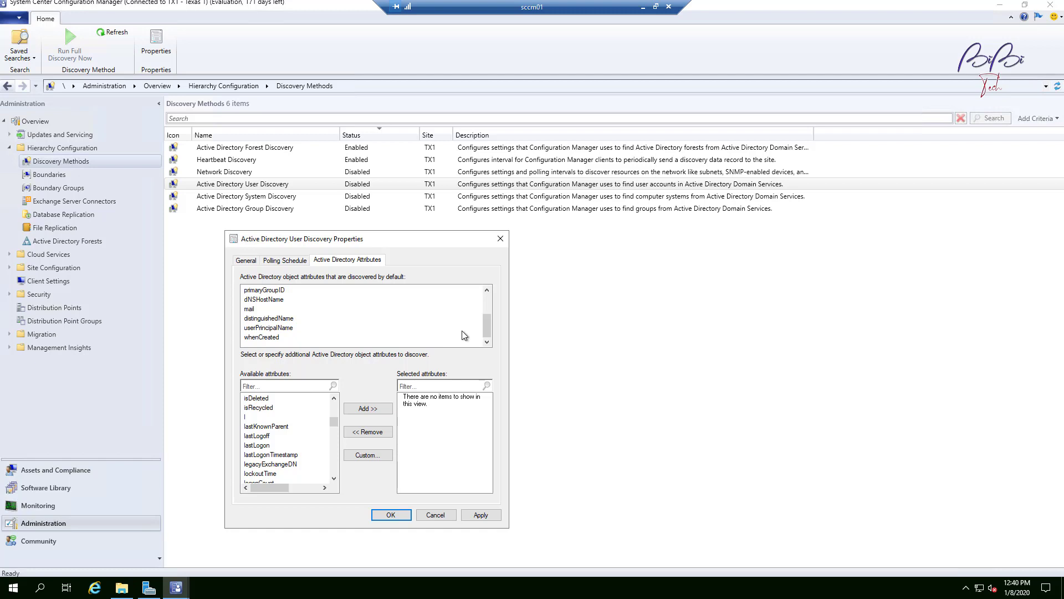
pyautogui.scroll(2, 468, 332)
pyautogui.click(467, 514)
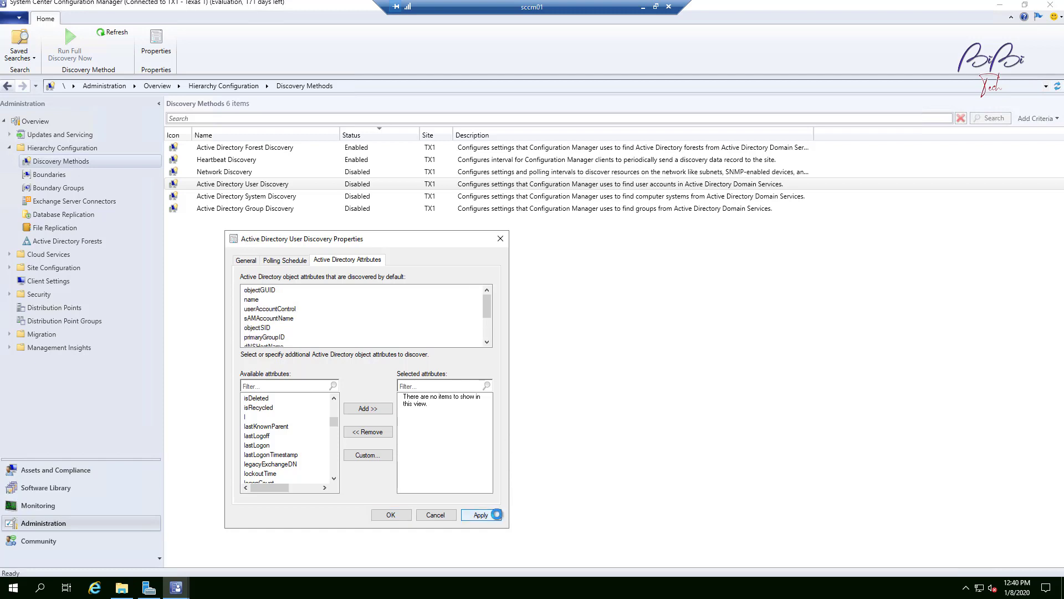
pyautogui.click(391, 515)
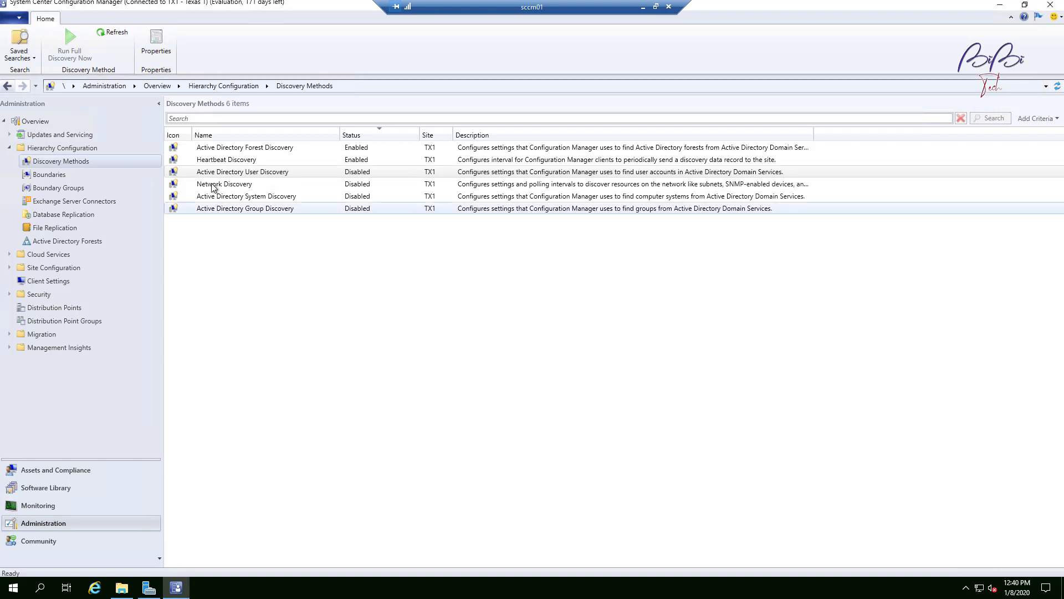
# Step: Open the Active Directory System Discovery properties and review its Options, Attributes and Polling Schedule settings
pyautogui.click(305, 198)
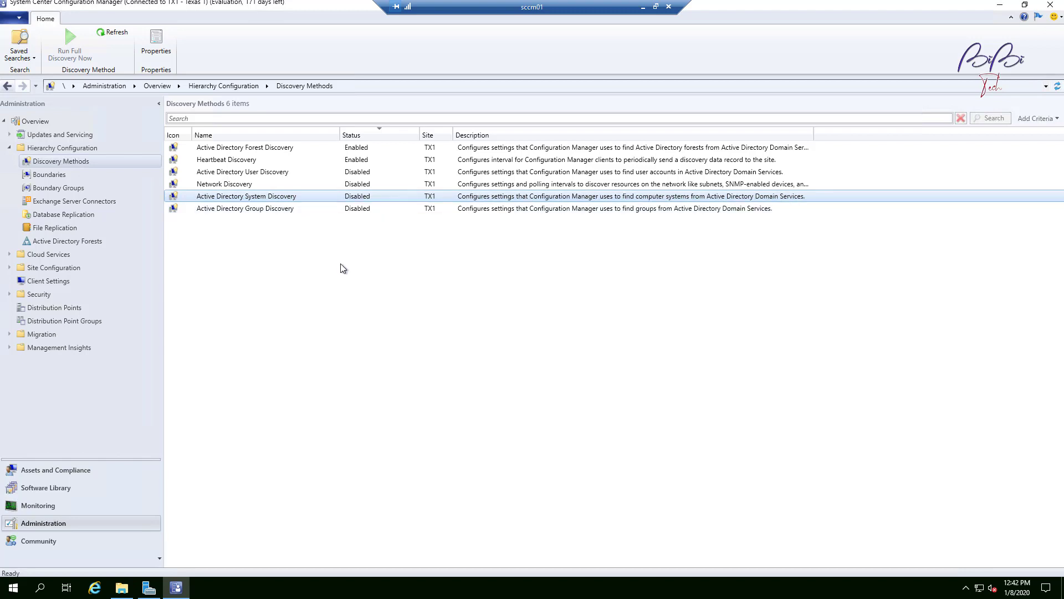
pyautogui.rightClick(318, 197)
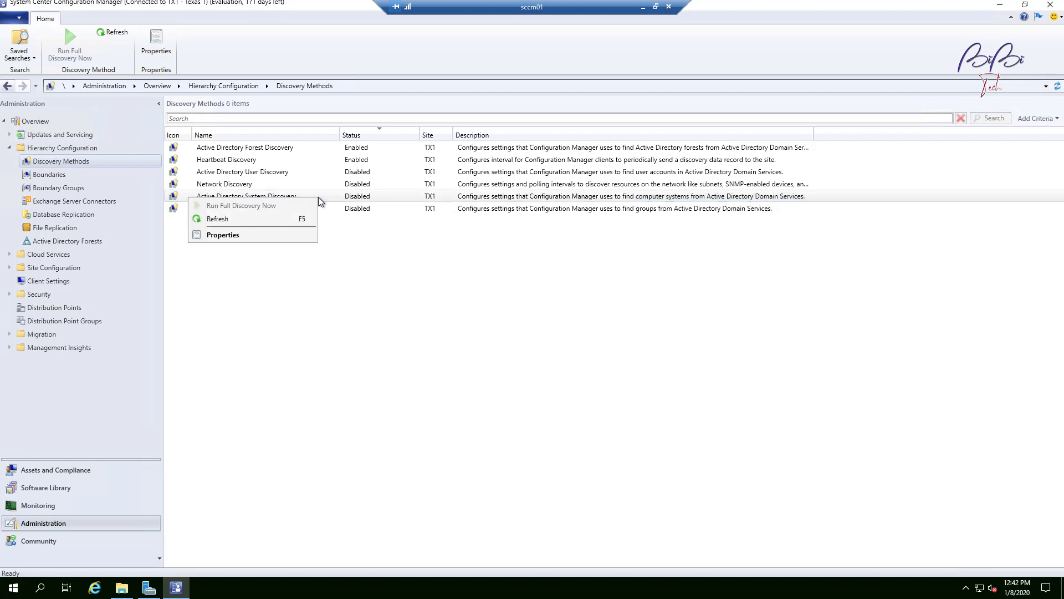
pyautogui.click(268, 235)
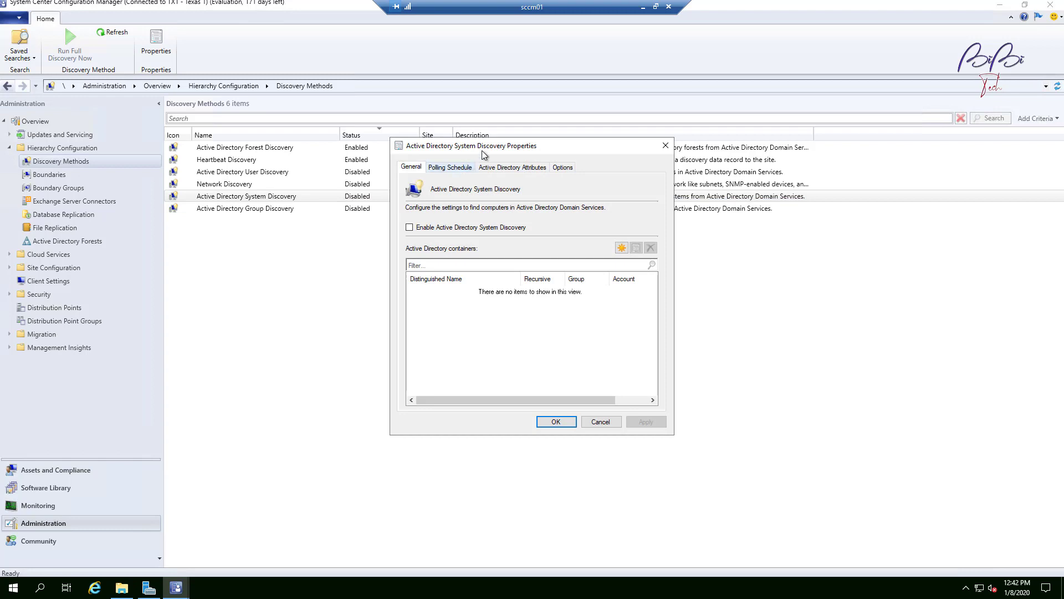
pyautogui.moveTo(537, 151); pyautogui.dragTo(381, 236)
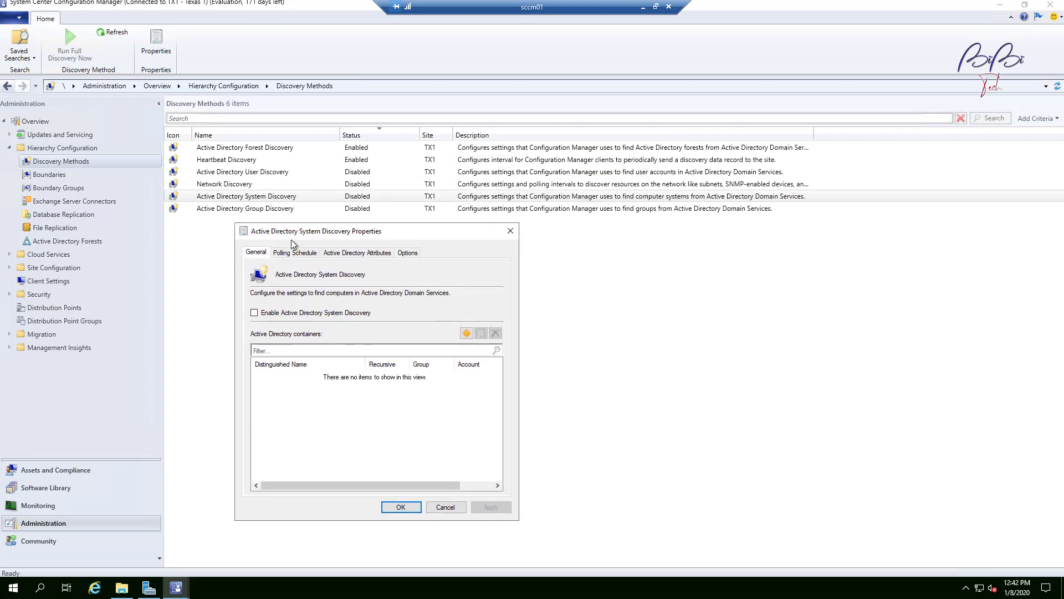
pyautogui.click(406, 254)
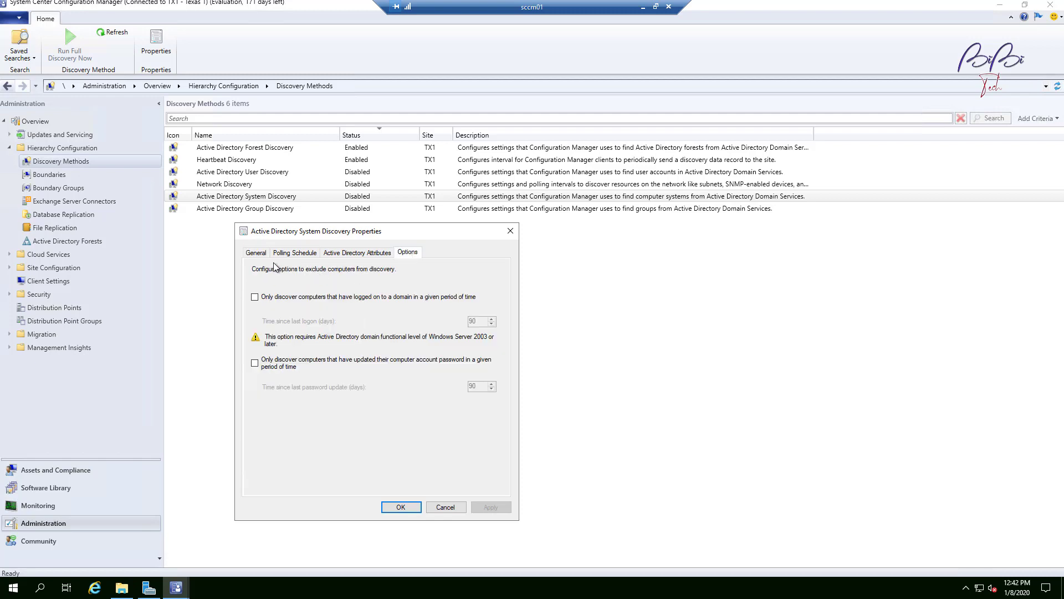
pyautogui.click(258, 254)
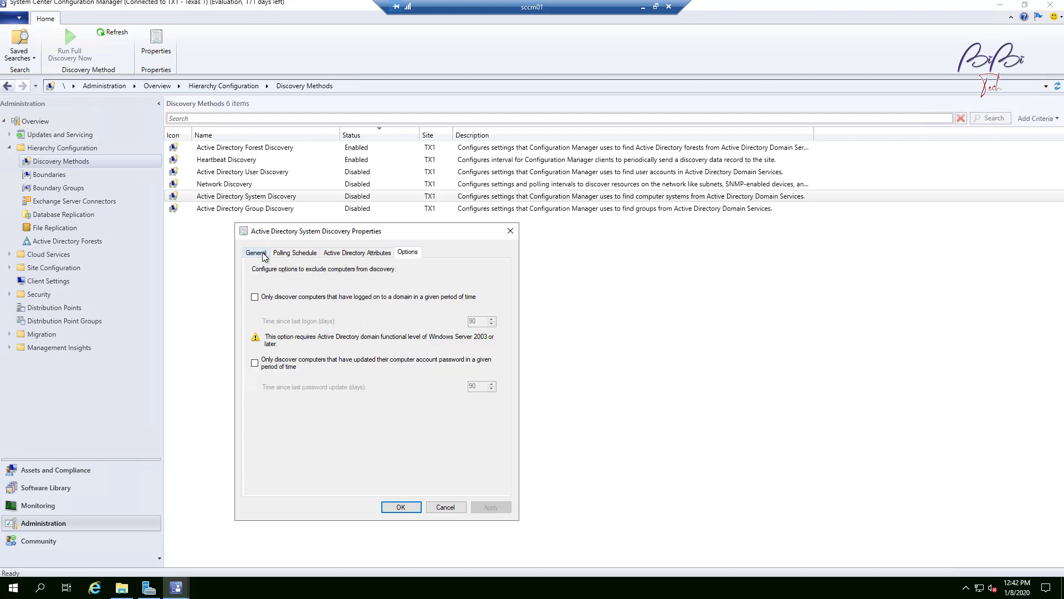
pyautogui.click(367, 254)
pyautogui.click(295, 254)
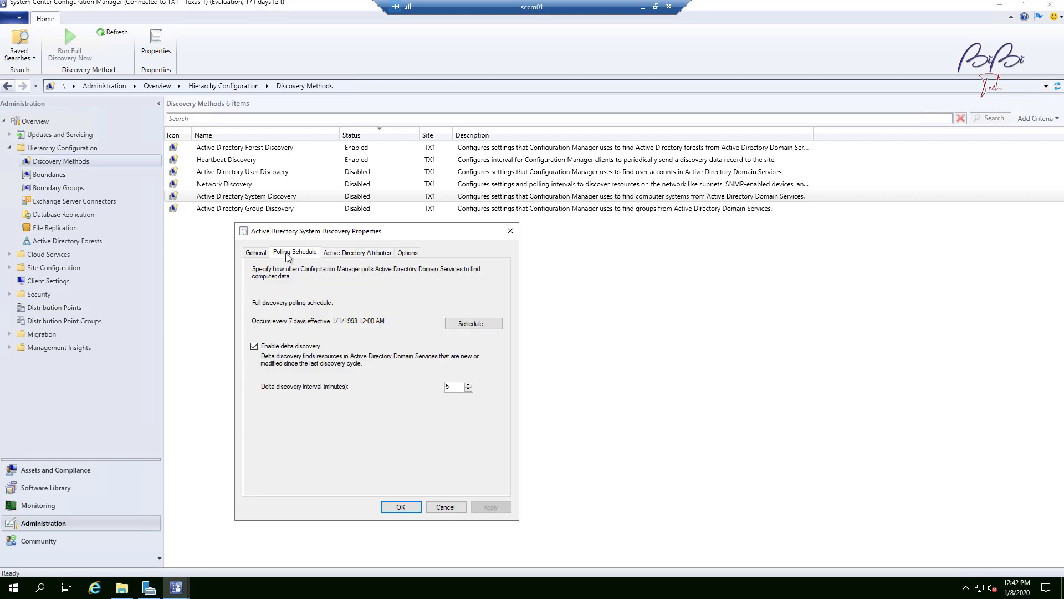
pyautogui.click(256, 254)
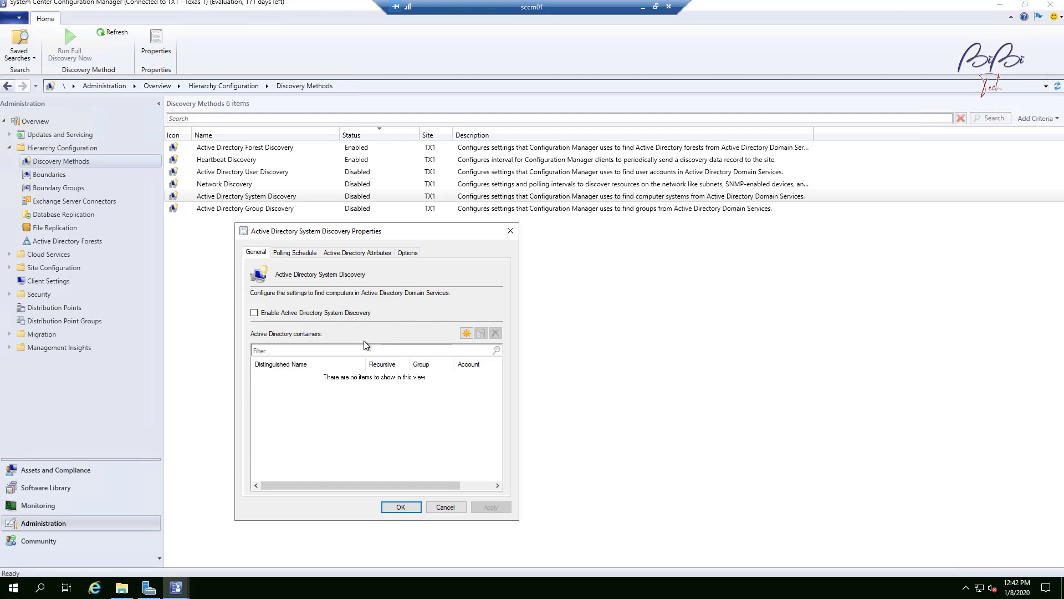
# Step: Add the bibitech domain root as a System Discovery container, discovering objects within Active Directory groups
pyautogui.click(465, 333)
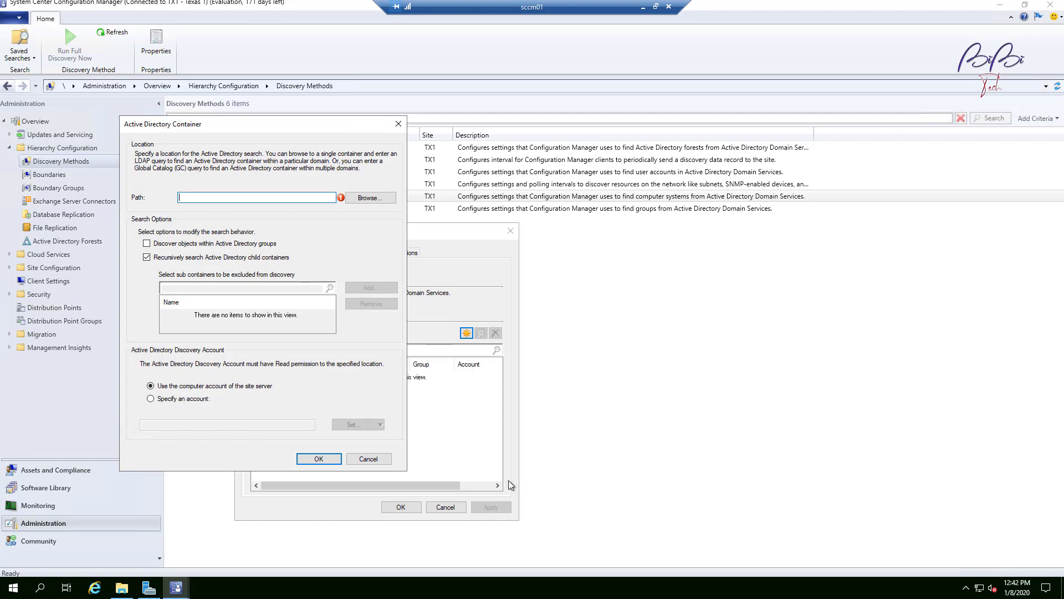
pyautogui.click(367, 200)
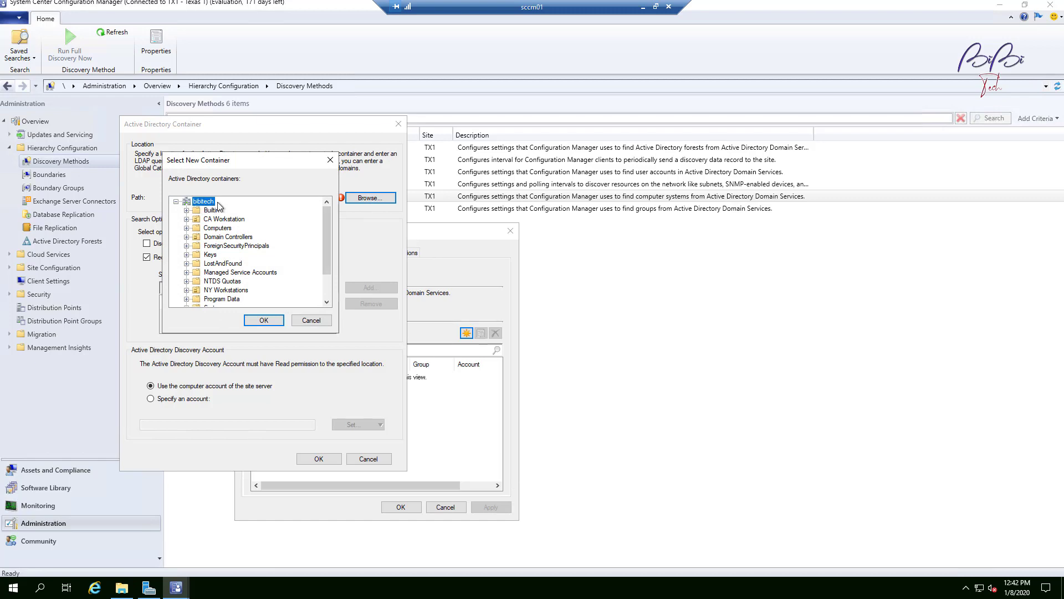
pyautogui.click(218, 229)
pyautogui.click(203, 202)
pyautogui.click(275, 325)
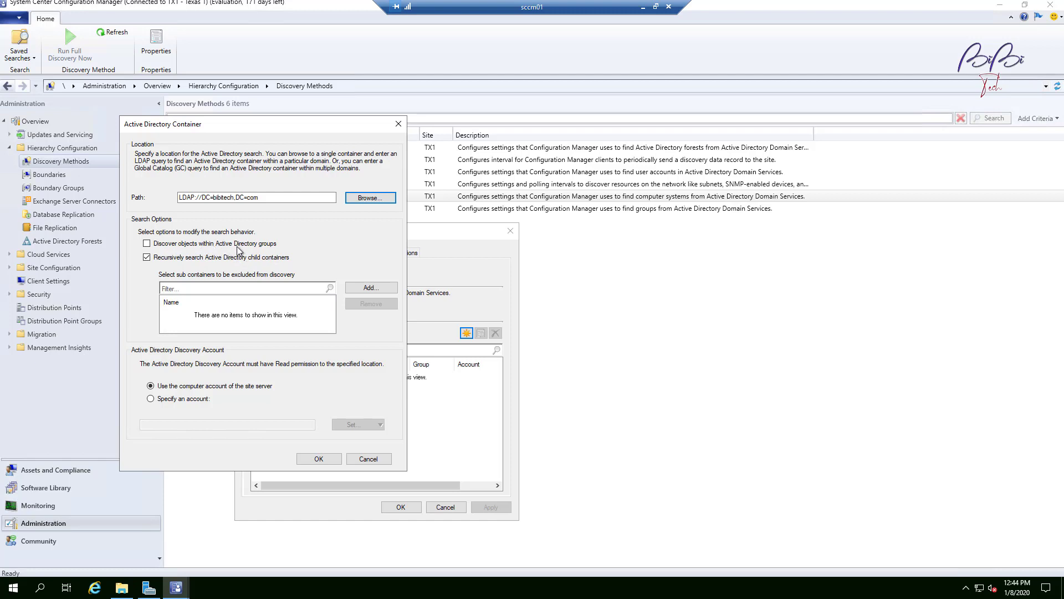
pyautogui.click(198, 243)
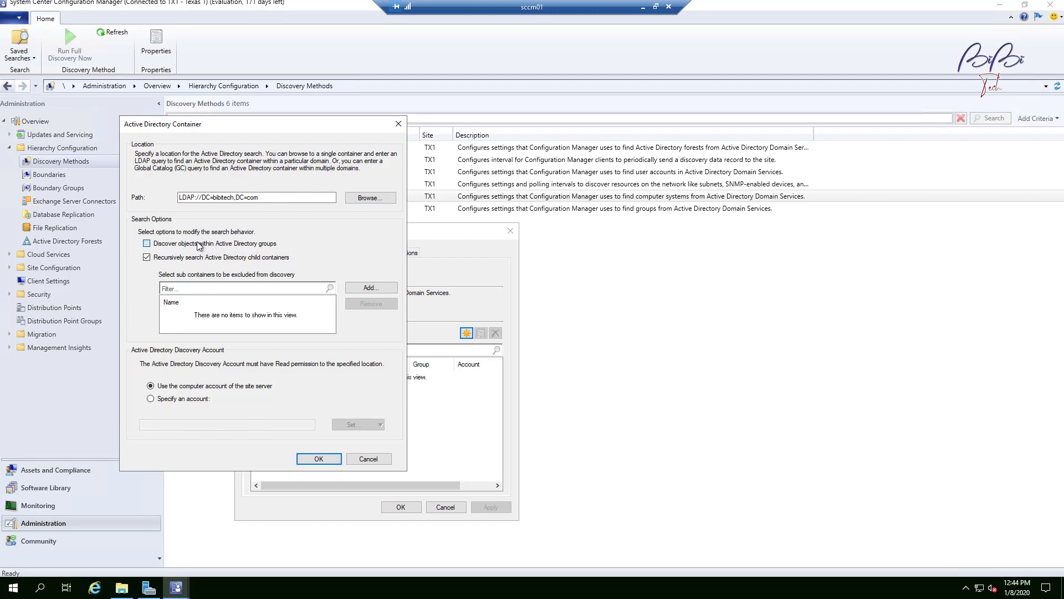
pyautogui.click(193, 243)
pyautogui.click(149, 244)
pyautogui.moveTo(260, 125)
pyautogui.mouseDown()
pyautogui.moveTo(291, 125)
pyautogui.moveTo(271, 129)
pyautogui.mouseUp()
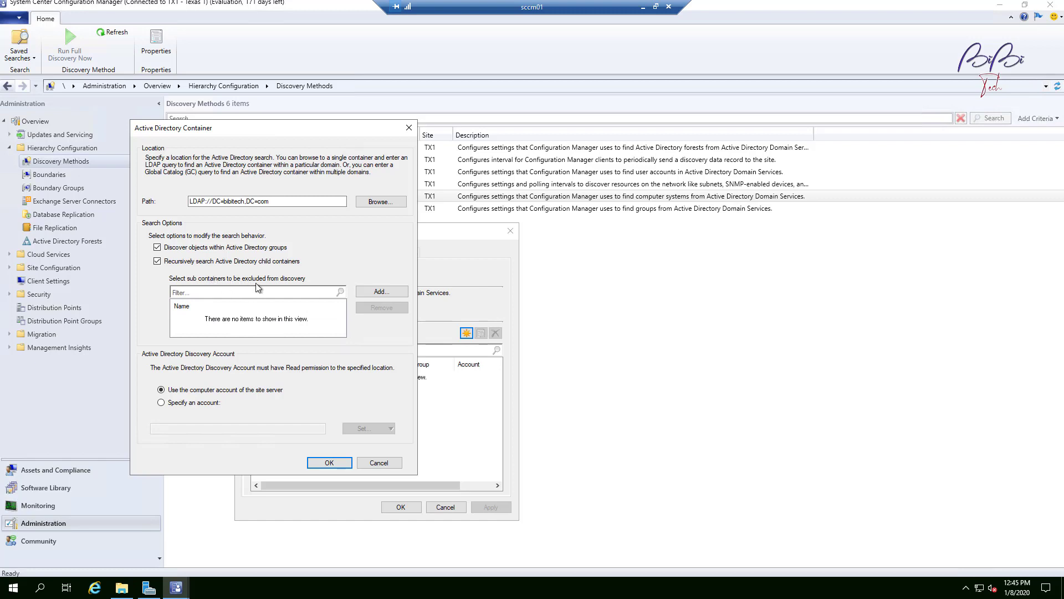
# Step: Exclude the Keys sub-container from discovery and confirm the Active Directory container
pyautogui.click(391, 292)
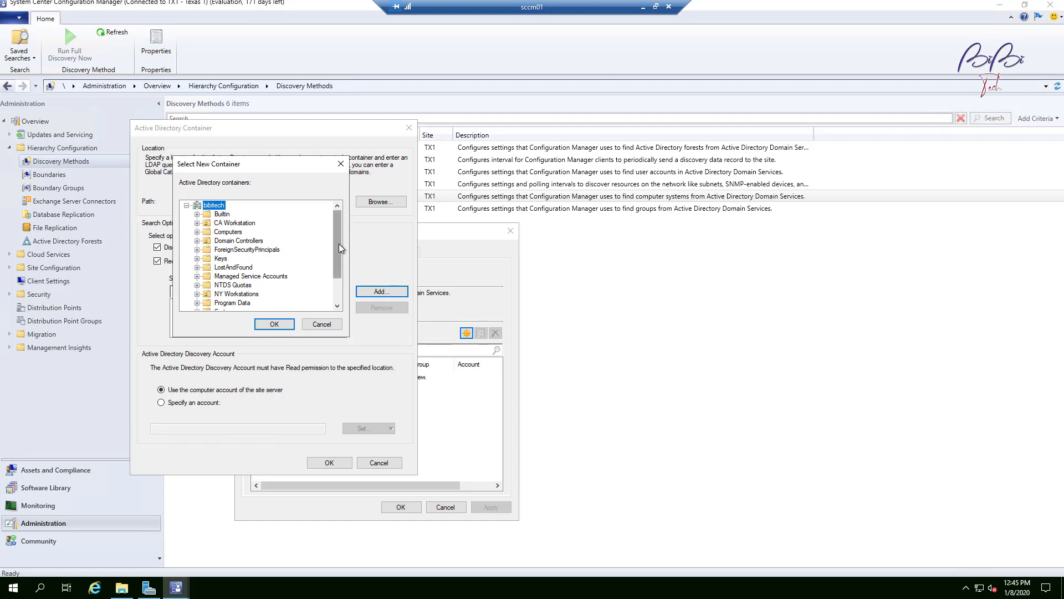
pyautogui.click(222, 259)
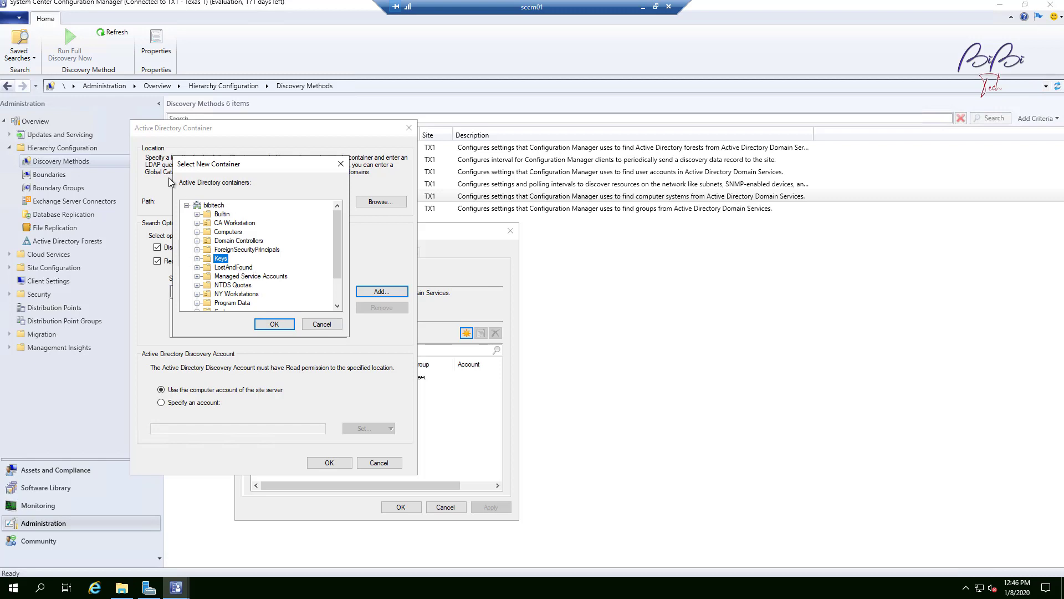
pyautogui.click(340, 325)
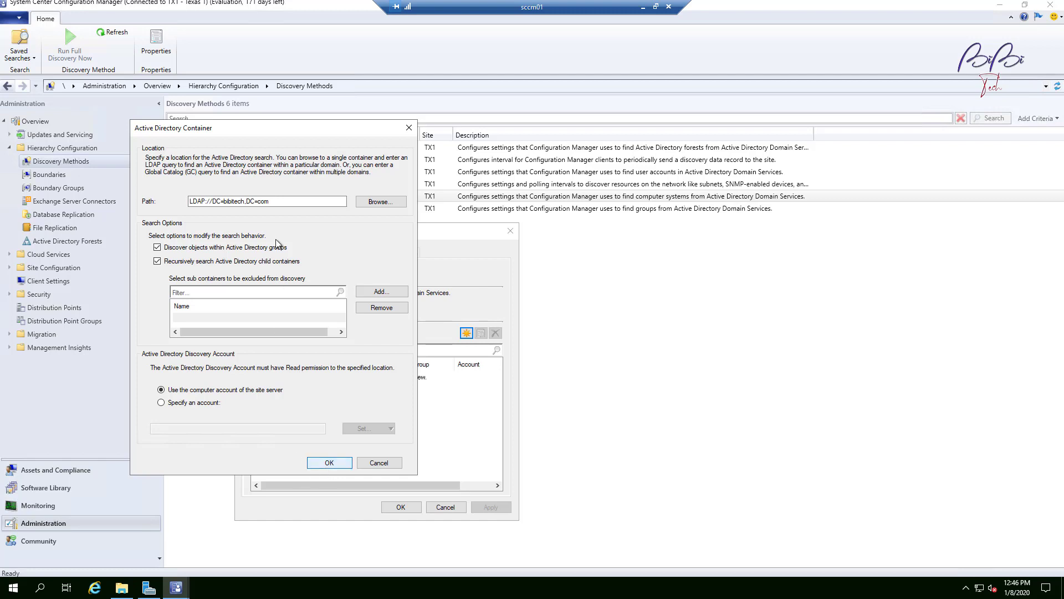
pyautogui.click(337, 463)
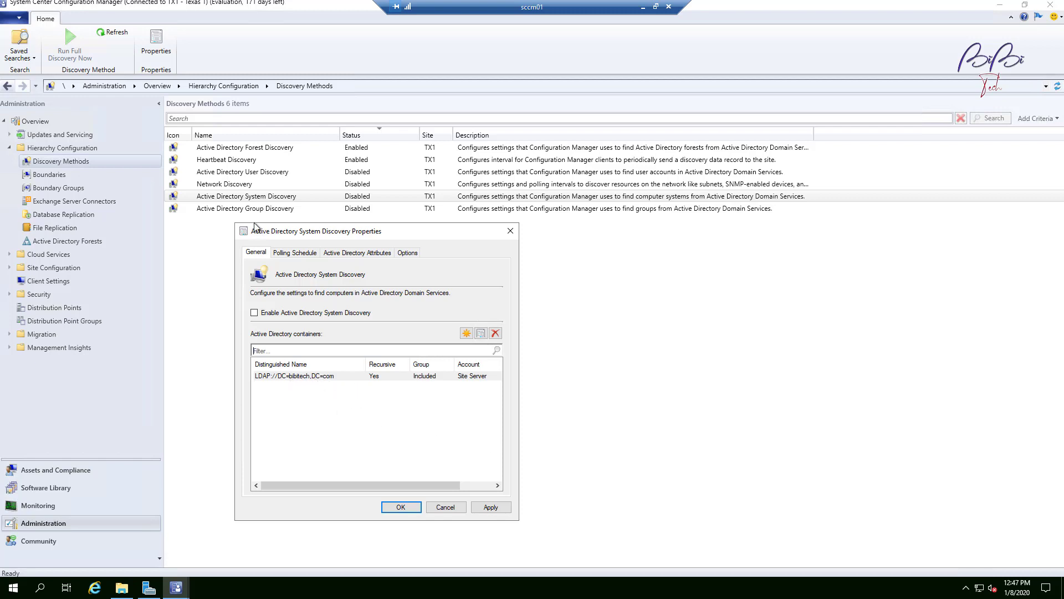
# Step: Review the System Discovery Polling Schedule, Active Directory Attributes and Options settings
pyautogui.click(295, 252)
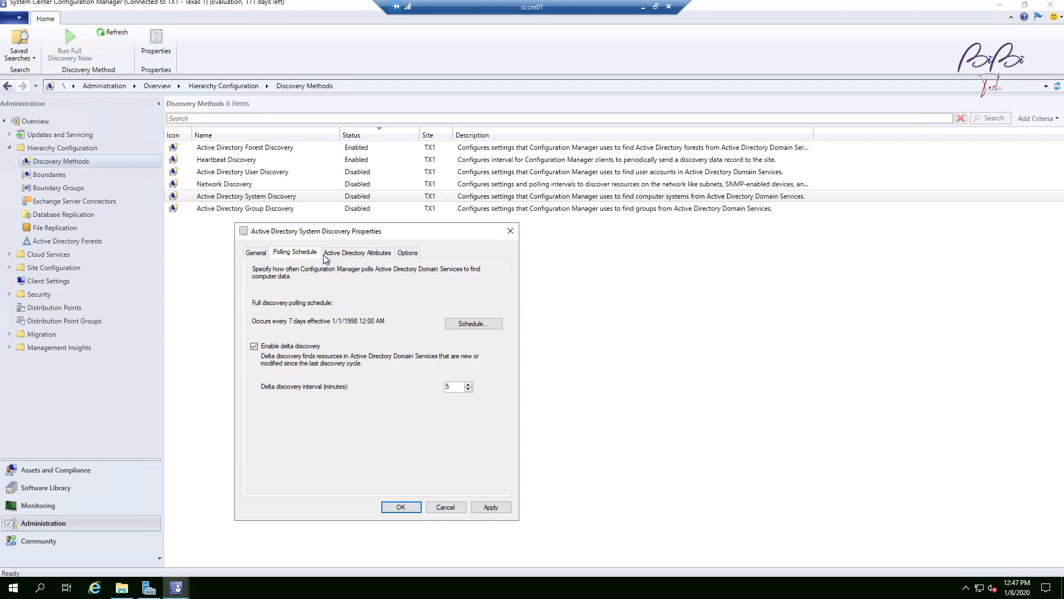
pyautogui.click(347, 255)
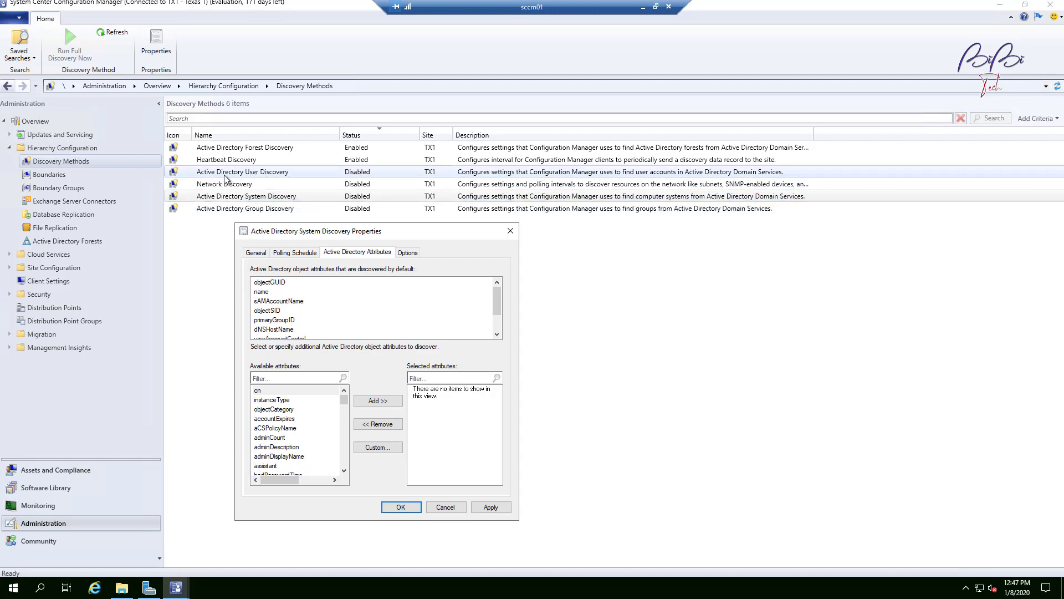
pyautogui.moveTo(497, 297); pyautogui.dragTo(497, 311)
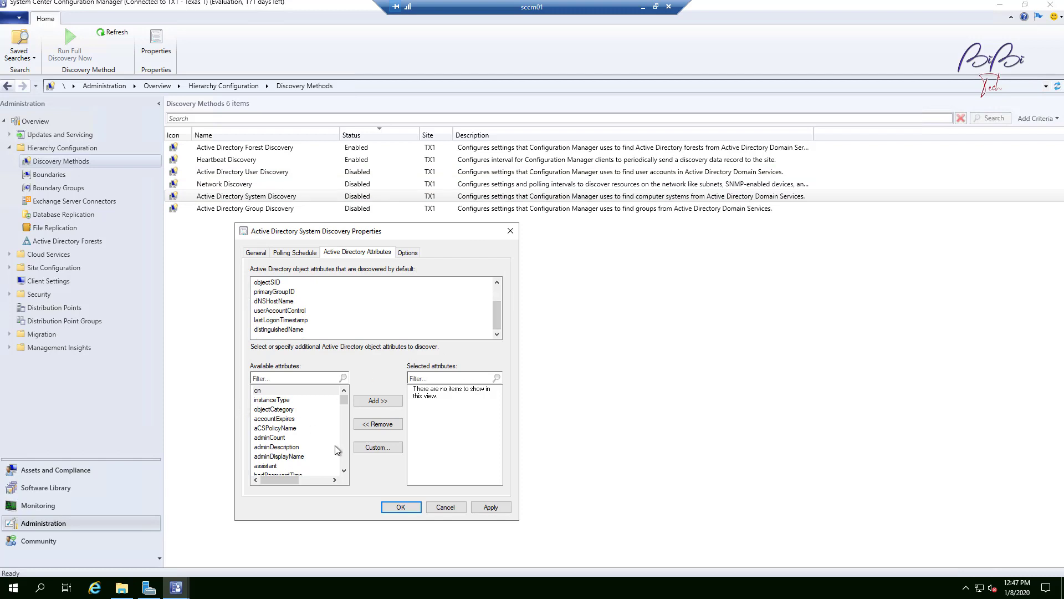
pyautogui.scroll(-5, 318, 446)
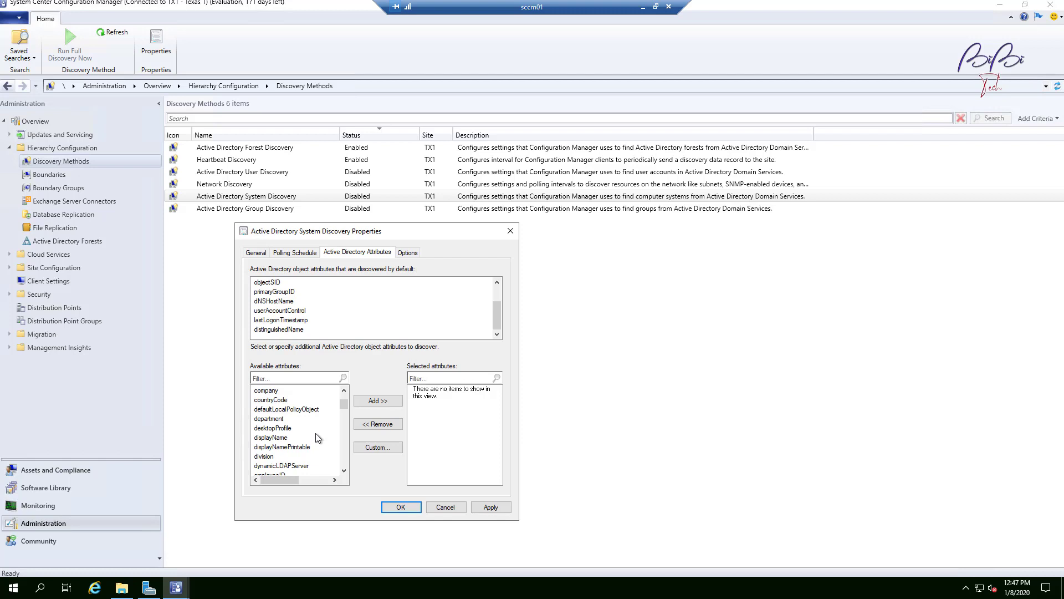
pyautogui.scroll(-10, 318, 437)
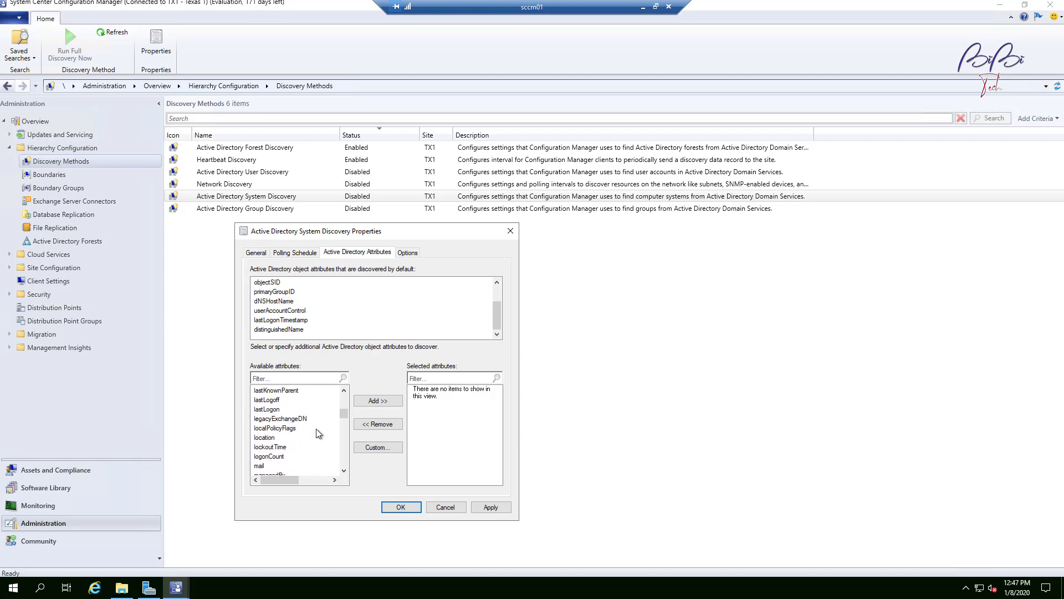
pyautogui.scroll(-10, 318, 433)
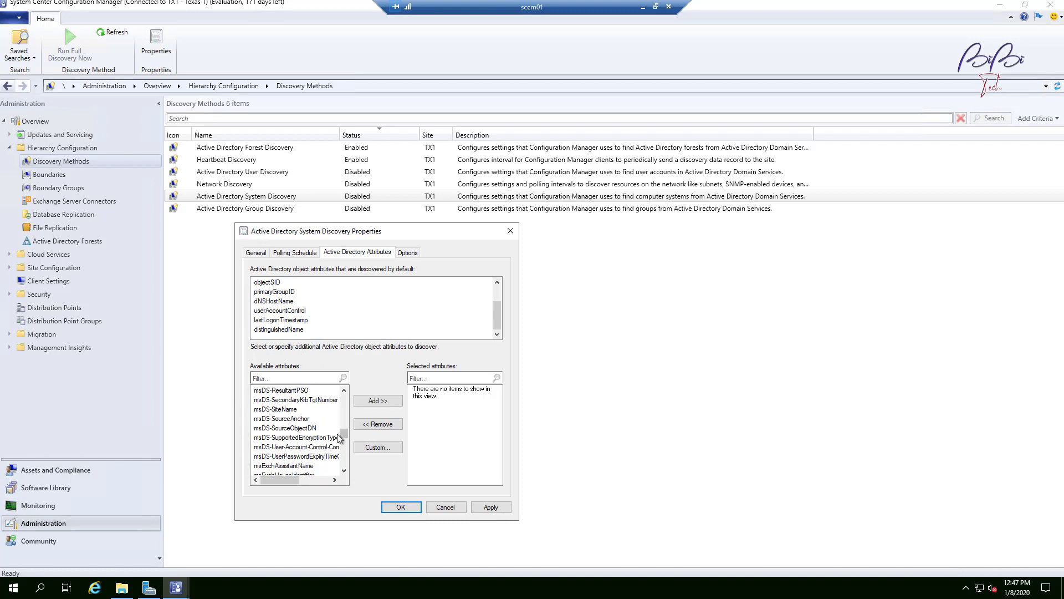
pyautogui.moveTo(341, 435); pyautogui.dragTo(363, 398)
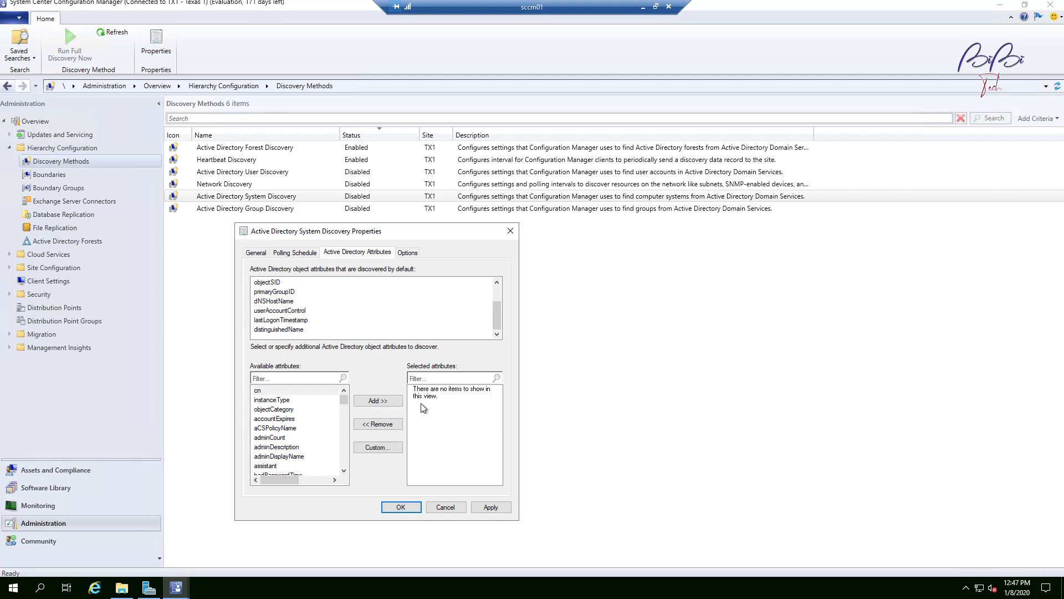
pyautogui.click(409, 256)
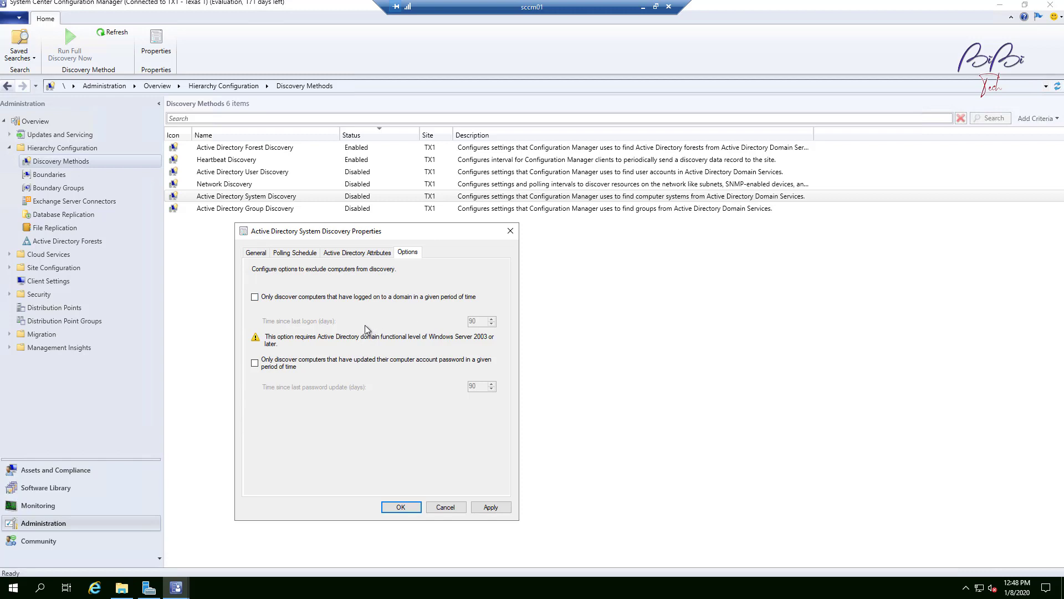
pyautogui.moveTo(427, 231); pyautogui.dragTo(372, 230)
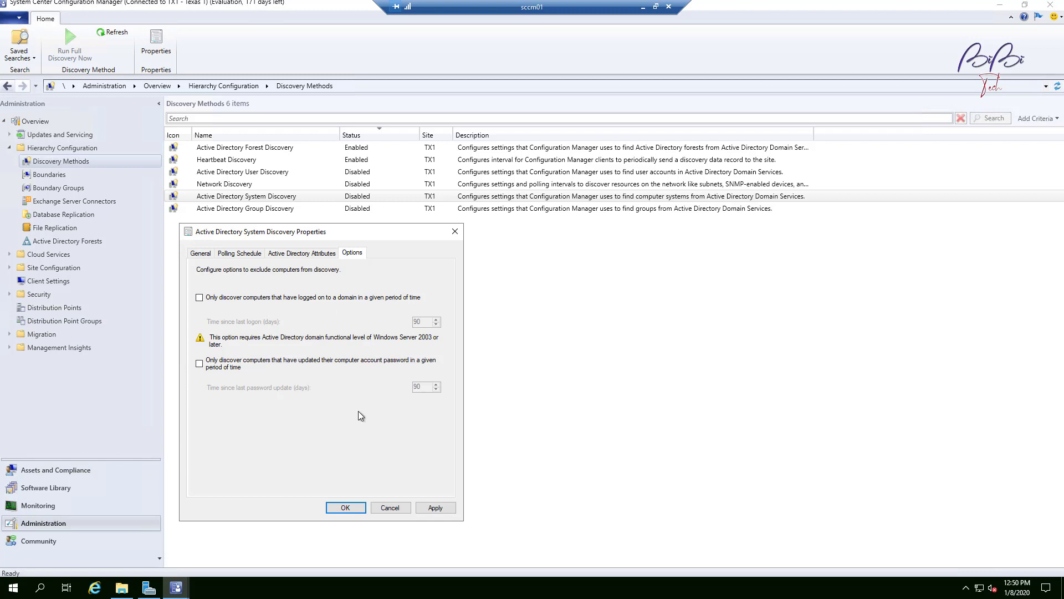
# Step: Leave the logon-period restriction unchecked, then apply and close the System Discovery properties
pyautogui.click(237, 298)
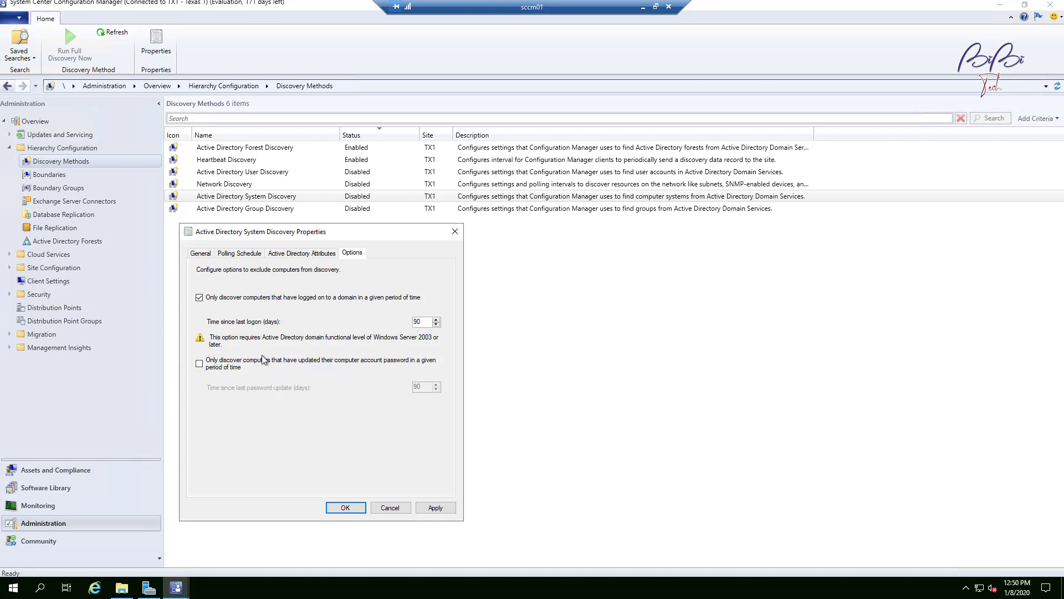
pyautogui.click(201, 299)
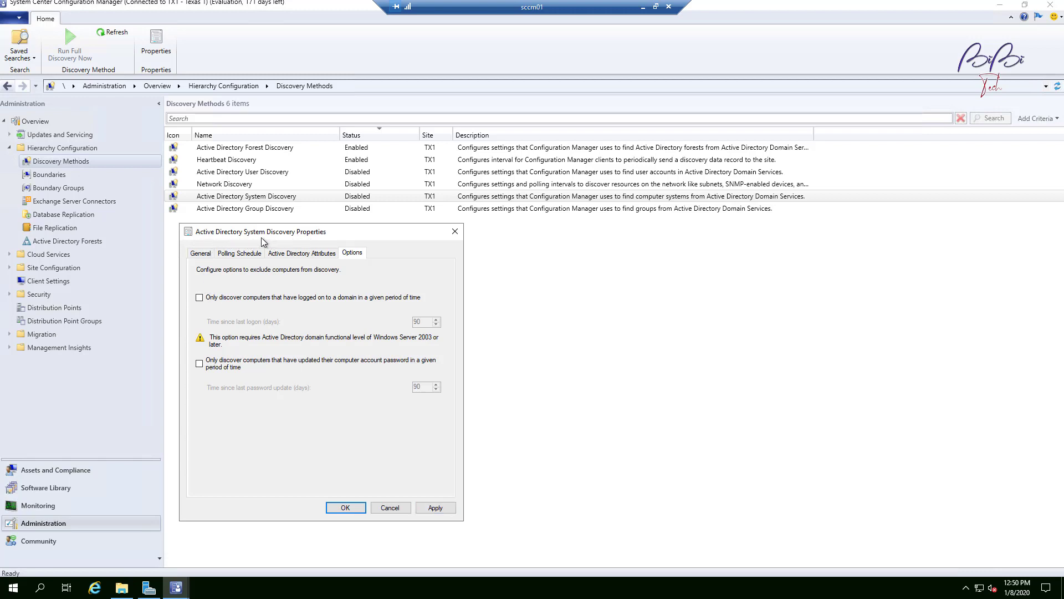
pyautogui.click(442, 509)
pyautogui.click(353, 508)
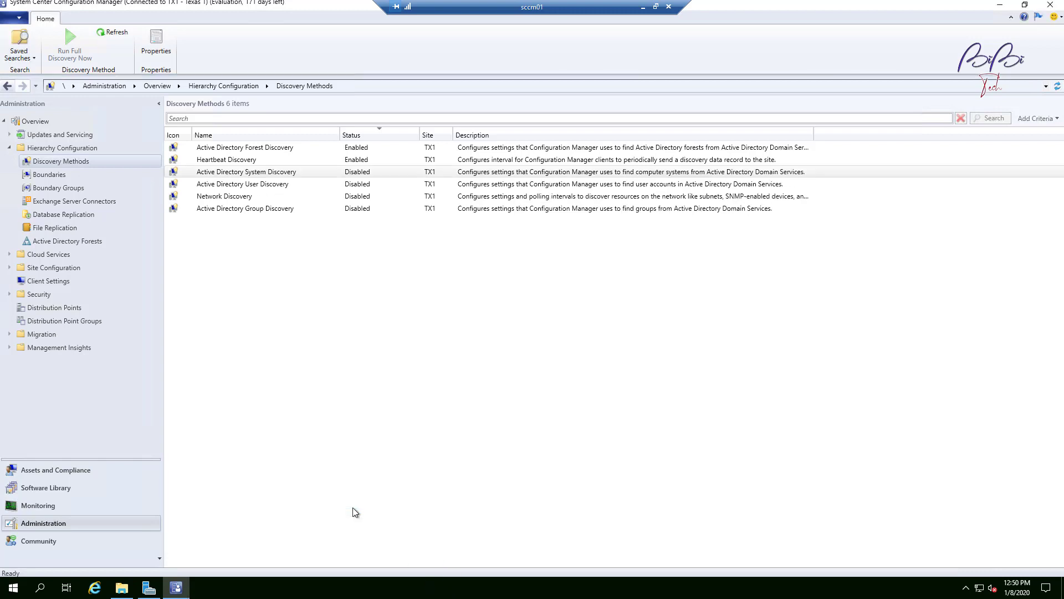
# Step: Reopen Active Directory System Discovery properties, enable the discovery, and apply and close
pyautogui.rightClick(280, 172)
pyautogui.click(308, 172)
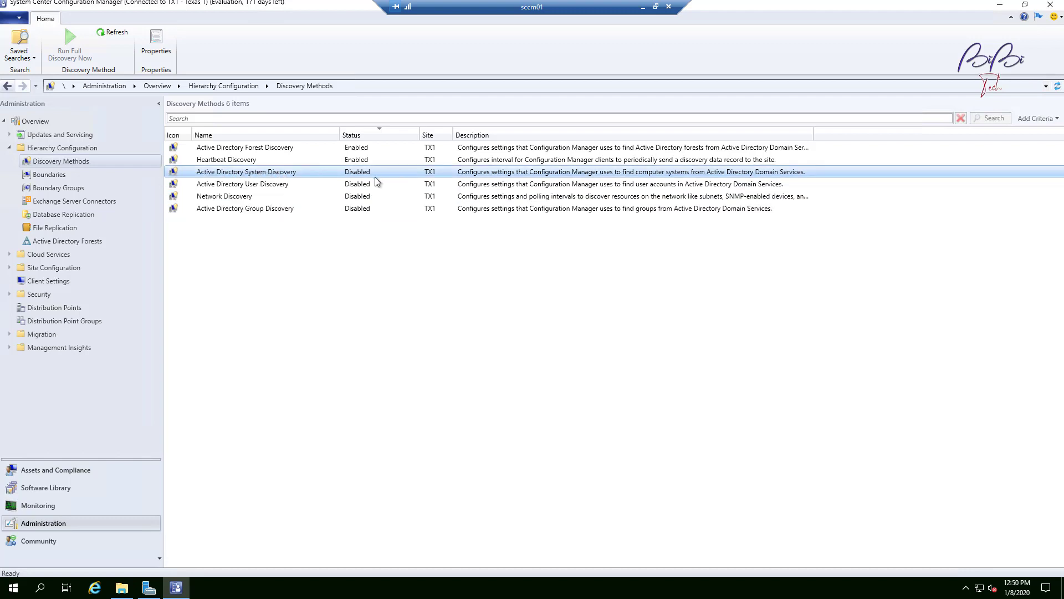
pyautogui.rightClick(297, 172)
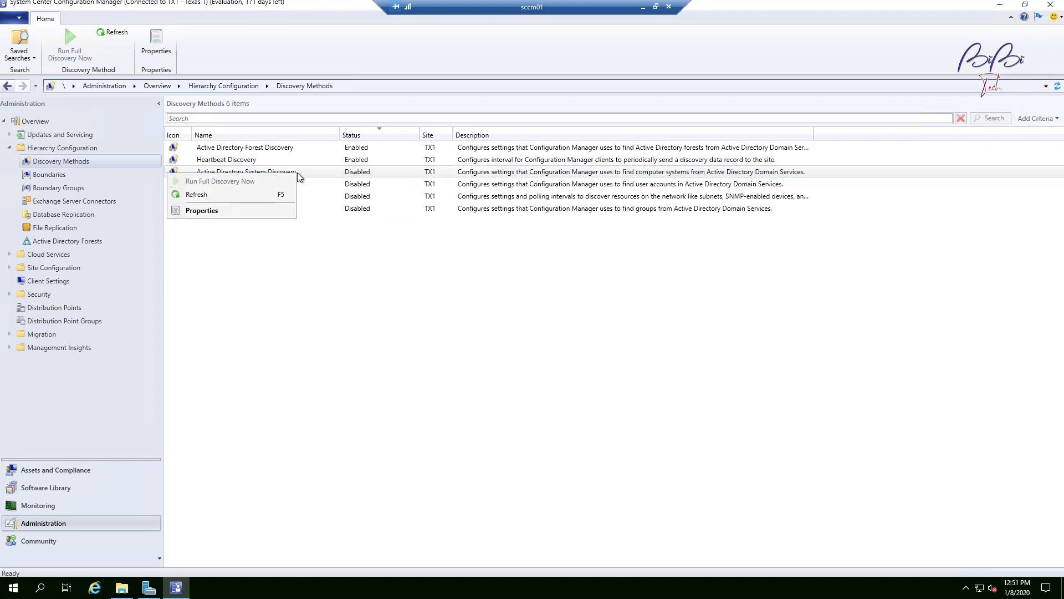
pyautogui.click(239, 211)
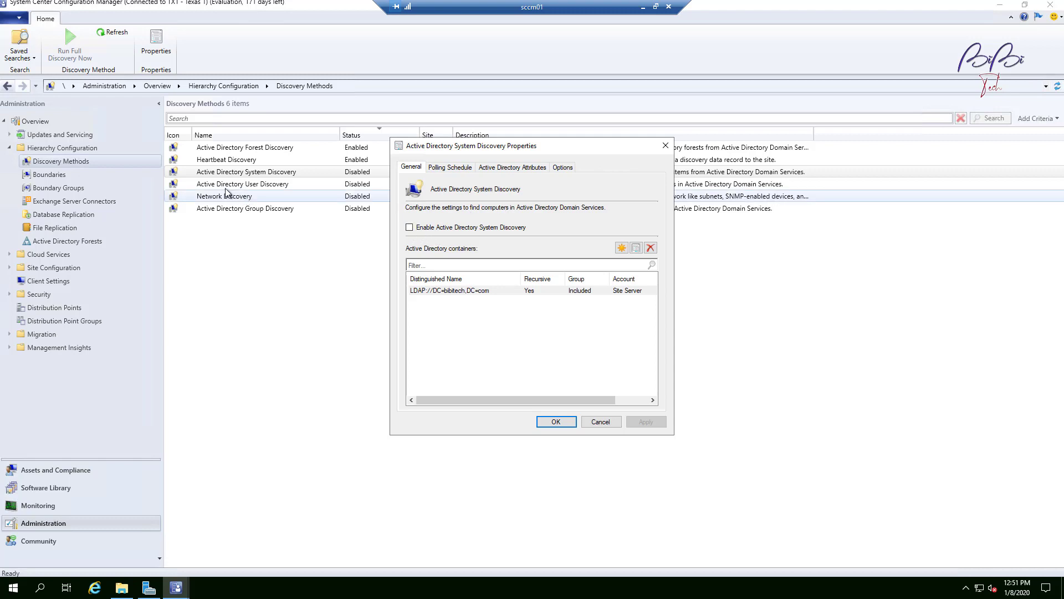
pyautogui.click(411, 229)
pyautogui.click(646, 421)
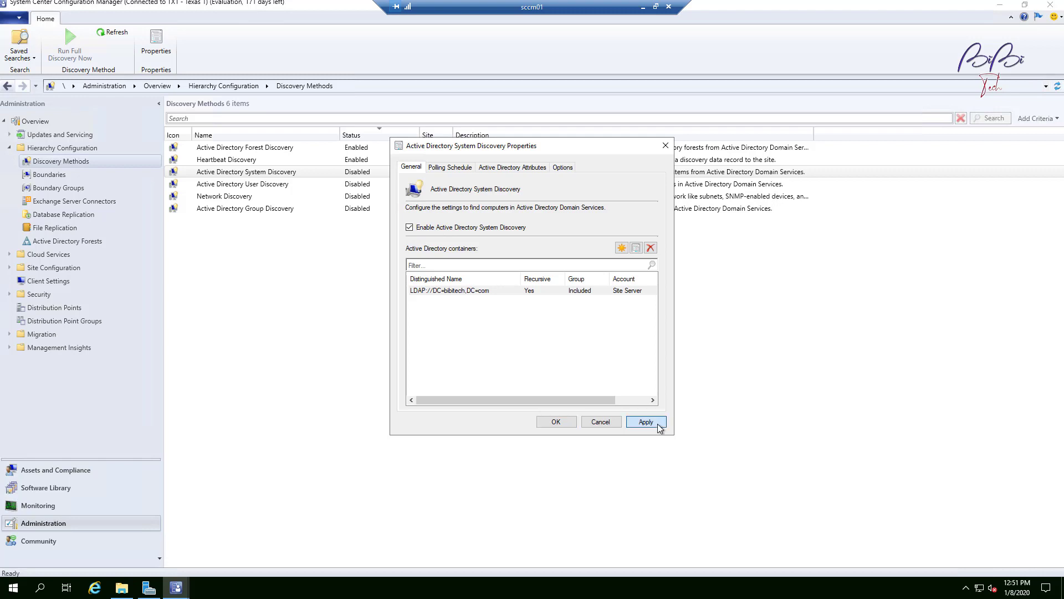
pyautogui.click(574, 335)
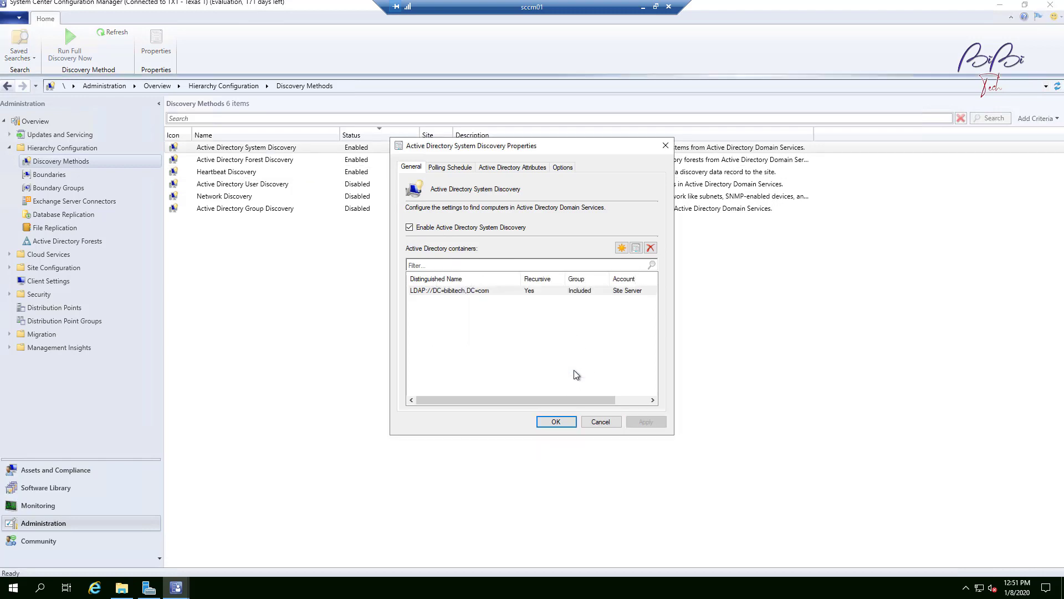
pyautogui.click(560, 422)
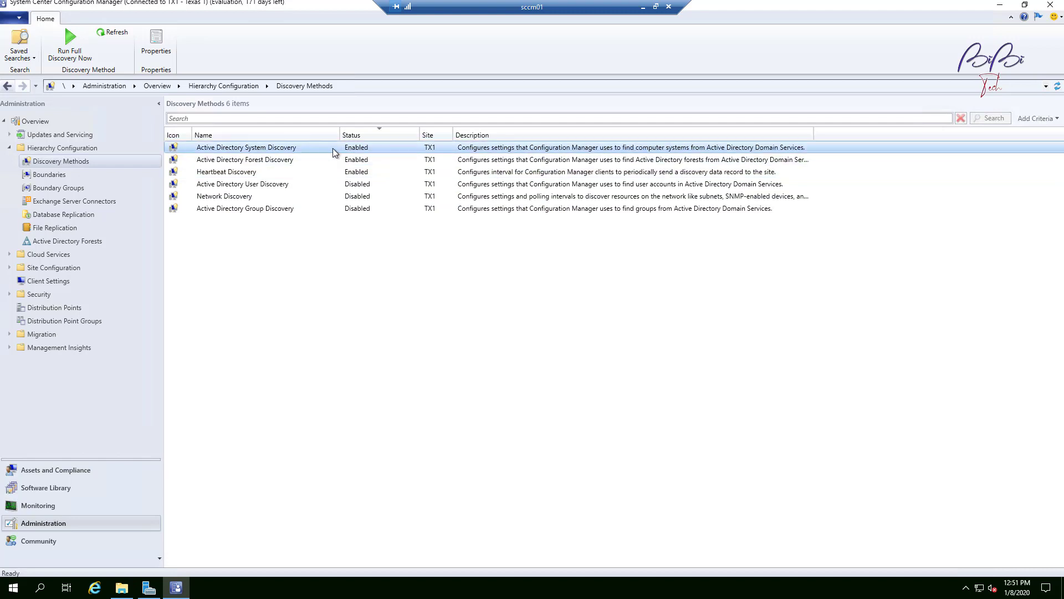
# Step: Enable Active Directory User Discovery, declining to run full discovery immediately, and close its properties
pyautogui.click(274, 186)
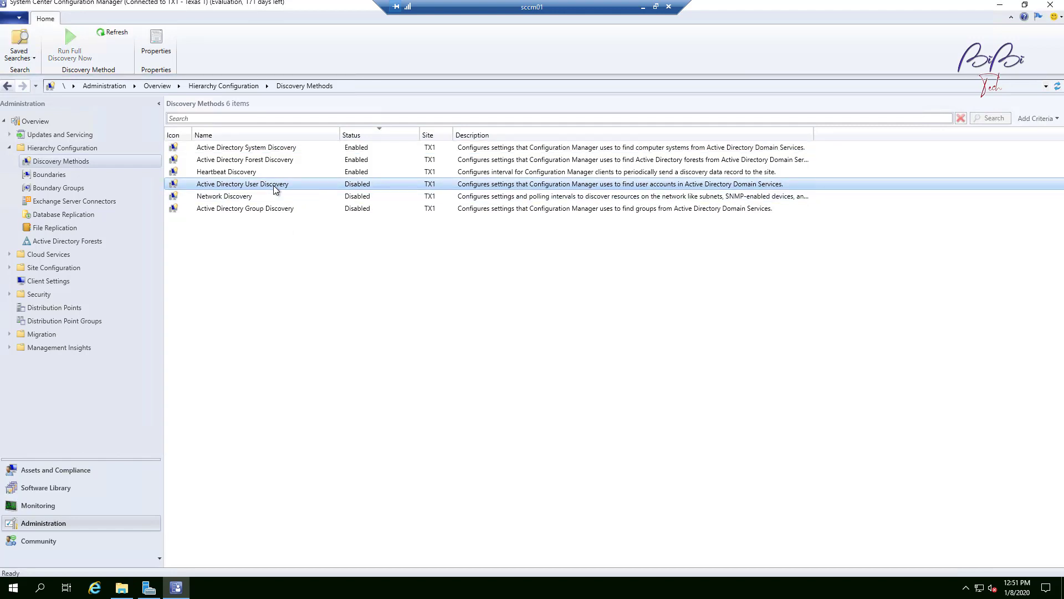
pyautogui.rightClick(275, 190)
pyautogui.click(197, 226)
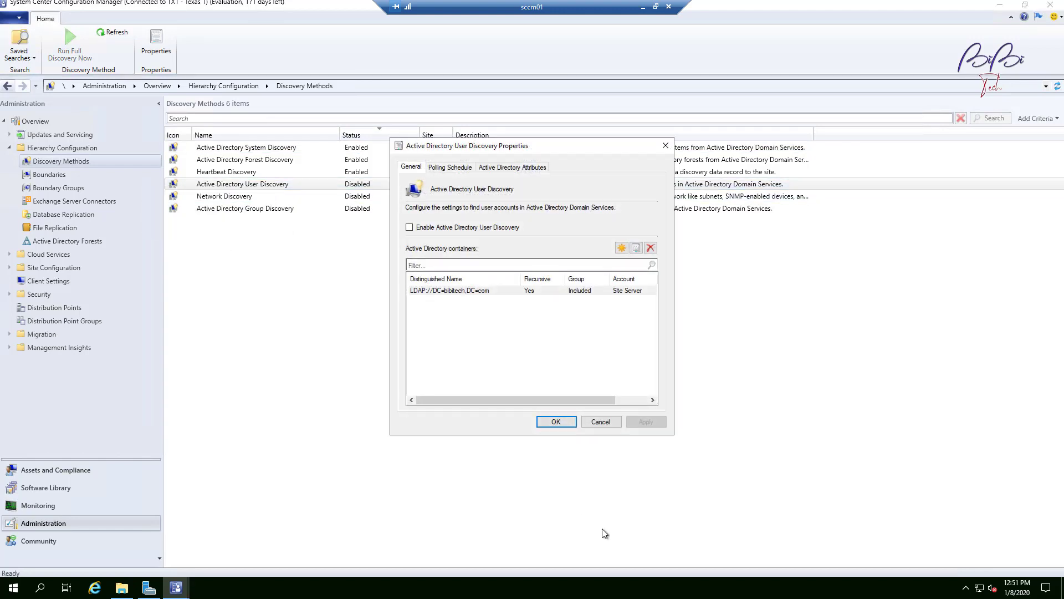
pyautogui.click(407, 231)
pyautogui.click(653, 472)
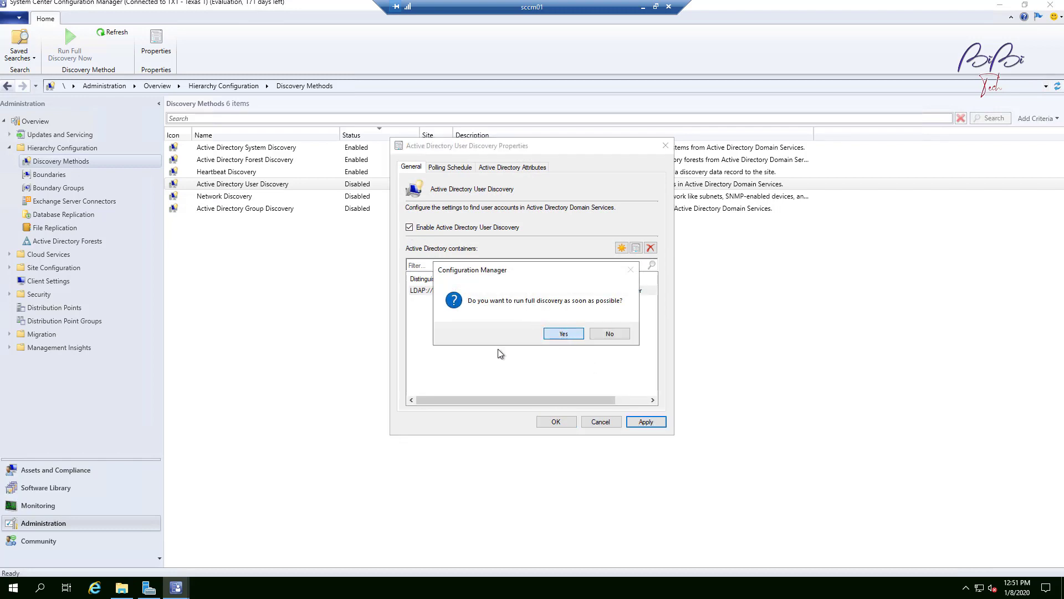
pyautogui.moveTo(504, 272); pyautogui.dragTo(413, 300)
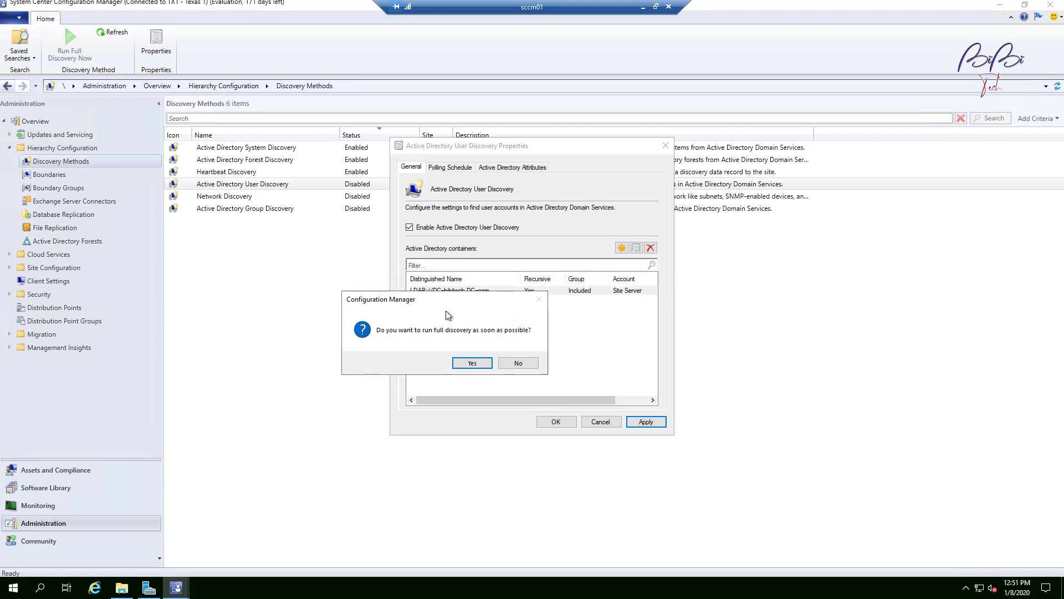
pyautogui.click(527, 363)
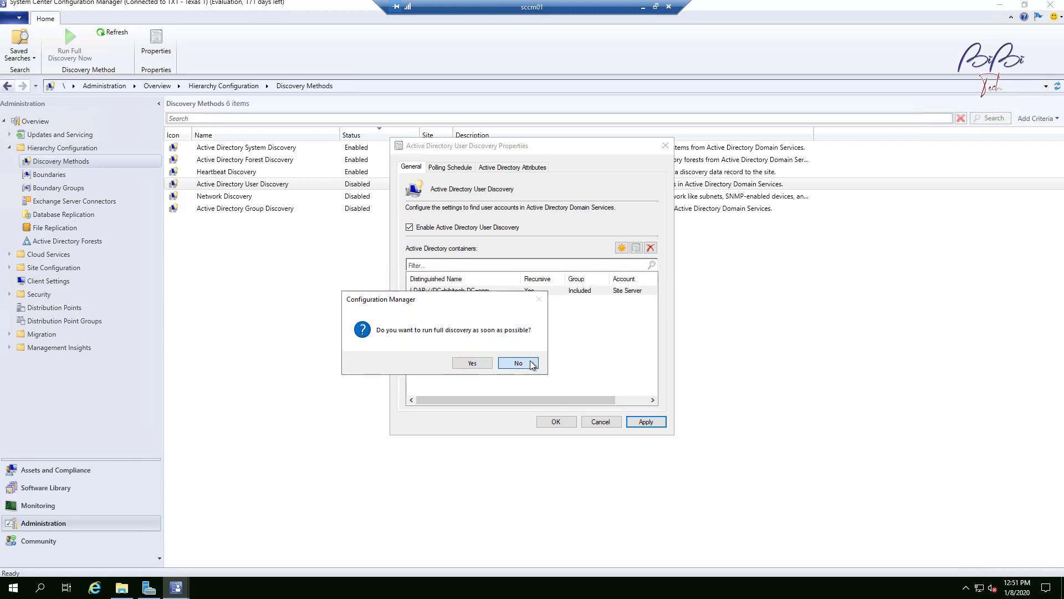
pyautogui.click(601, 422)
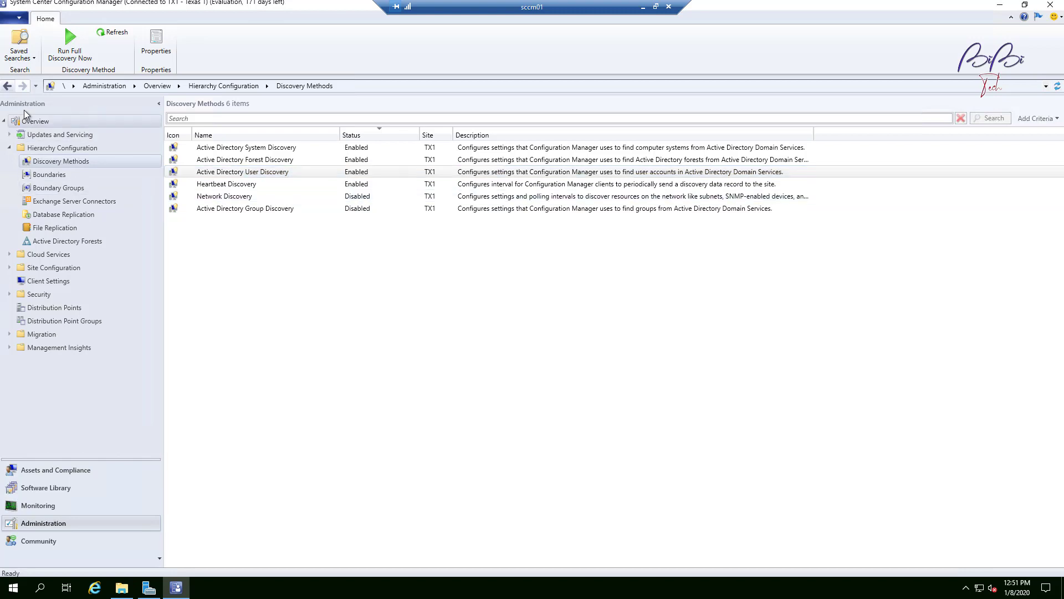
# Step: Check the Users list and User Collections under Assets and Compliance, then return to the discovery methods
pyautogui.click(68, 487)
pyautogui.click(68, 471)
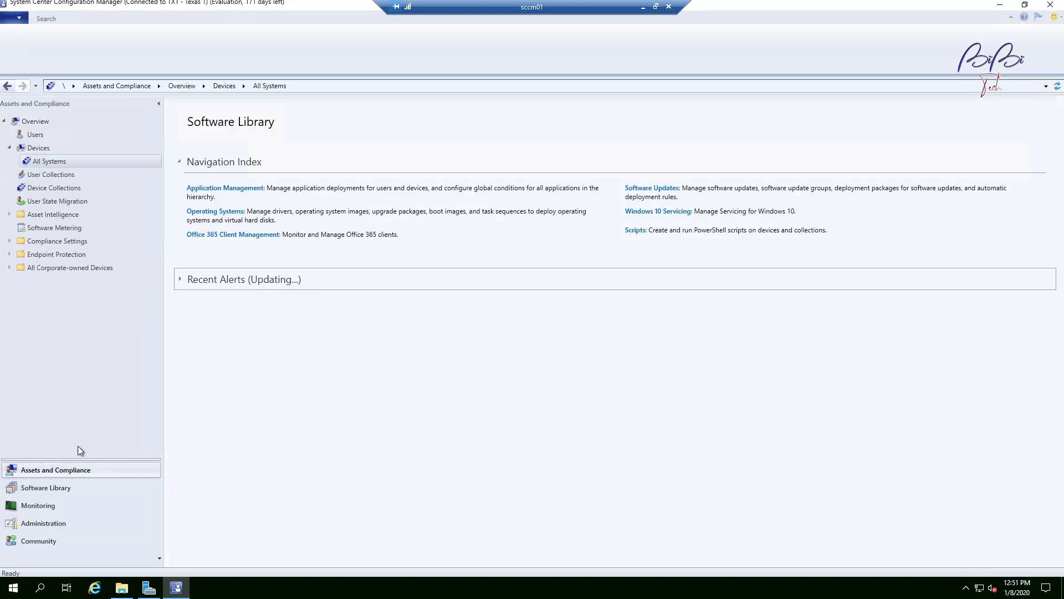
pyautogui.click(38, 136)
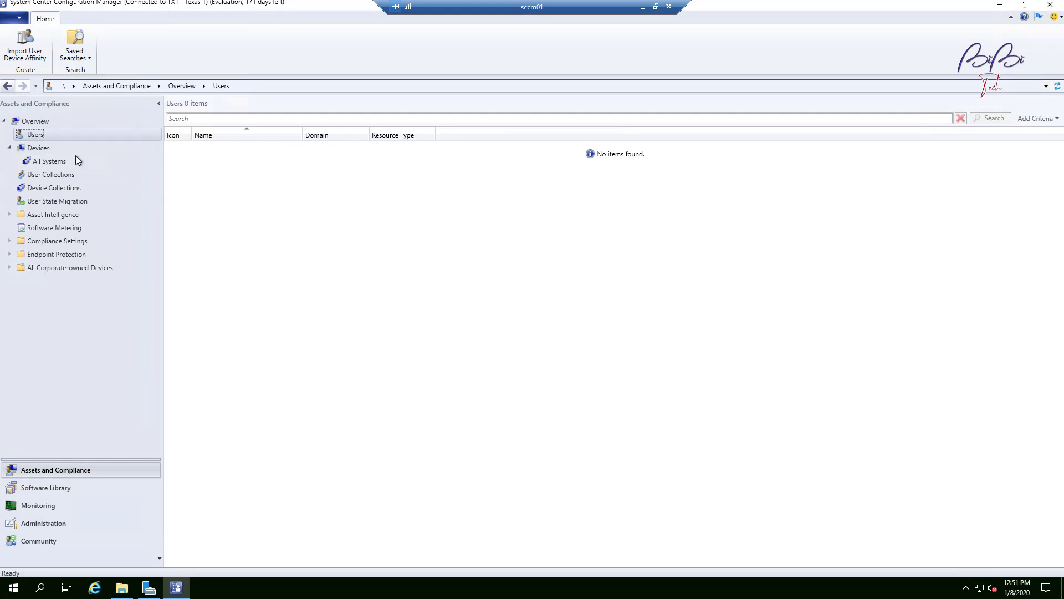
pyautogui.rightClick(40, 135)
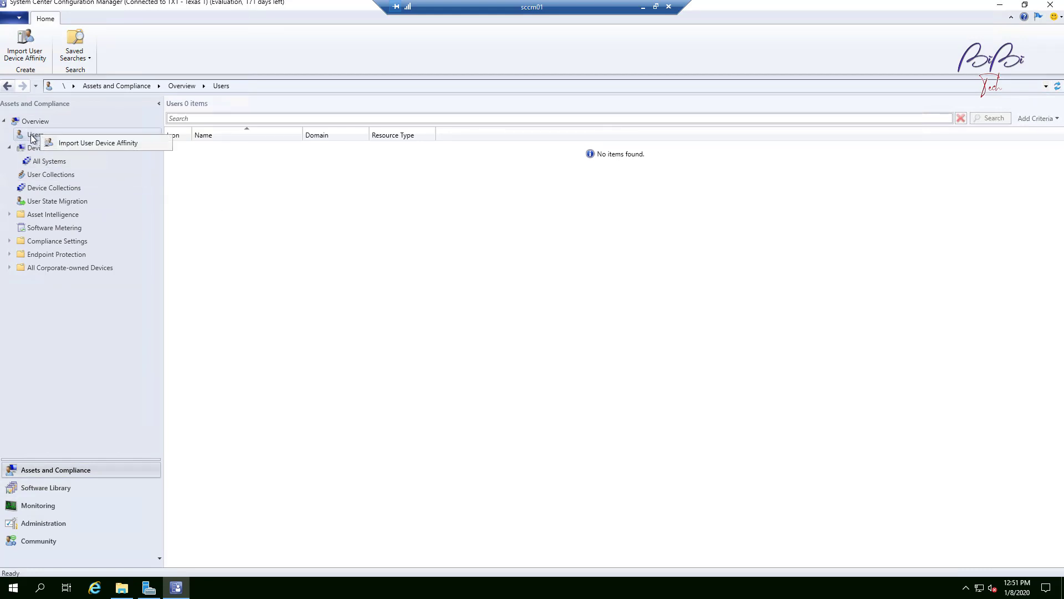
pyautogui.click(35, 134)
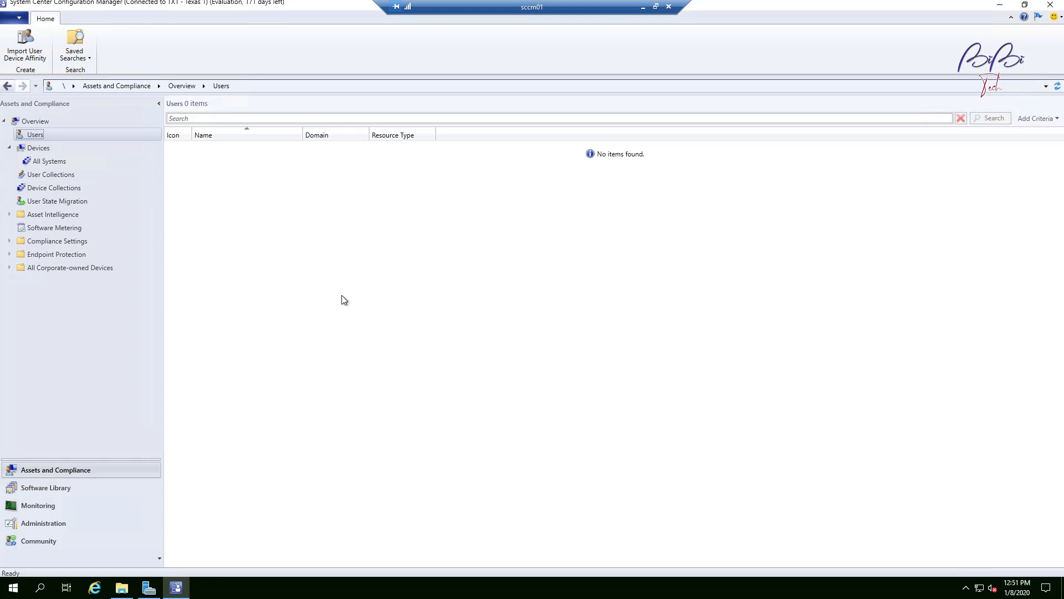
pyautogui.click(57, 174)
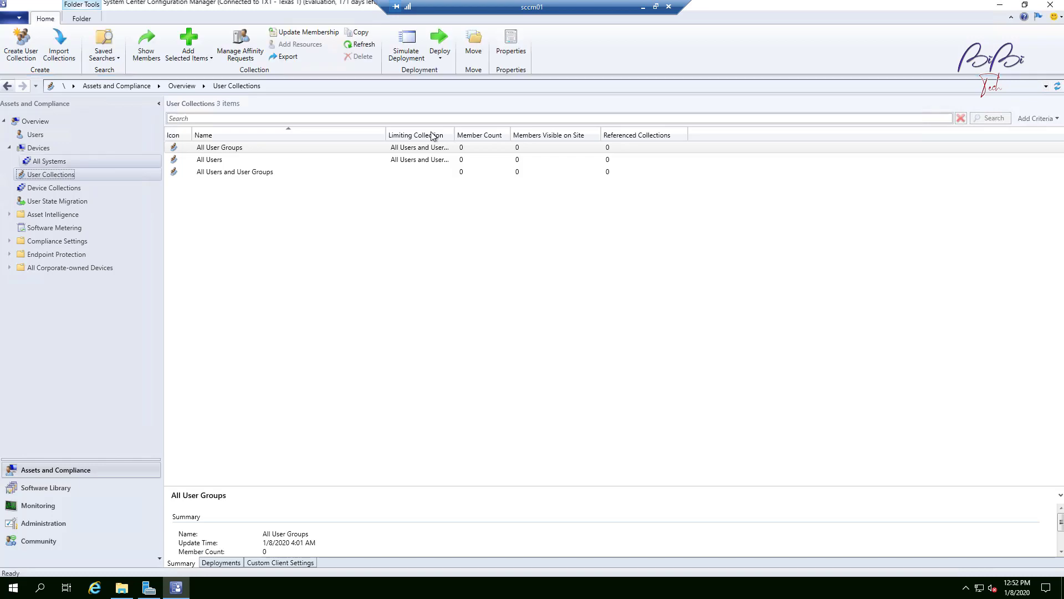
pyautogui.click(43, 523)
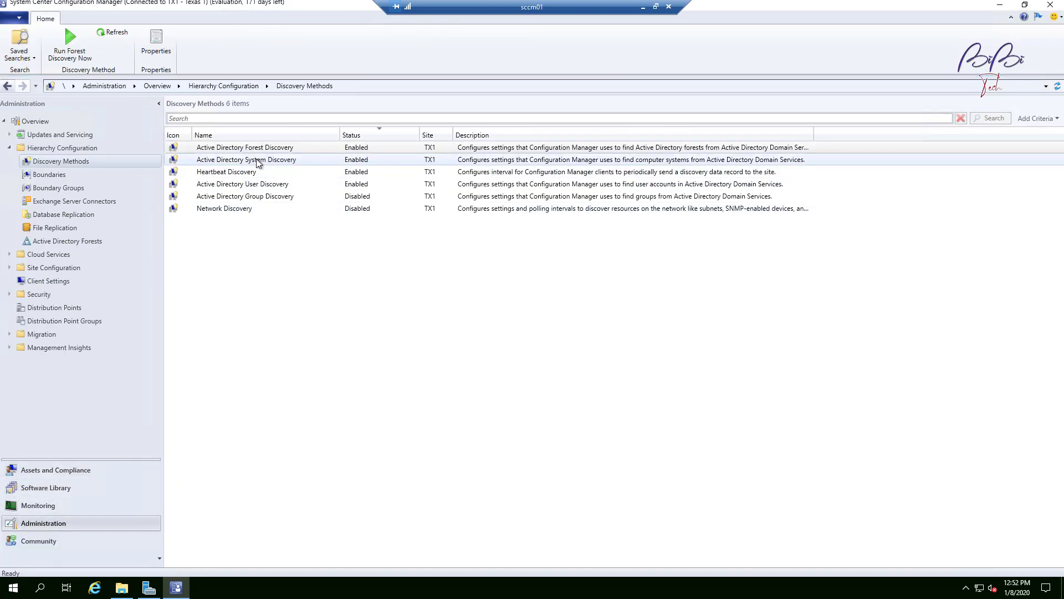
# Step: Run a full discovery now for Active Directory User Discovery, confirming it should run as soon as possible
pyautogui.rightClick(272, 186)
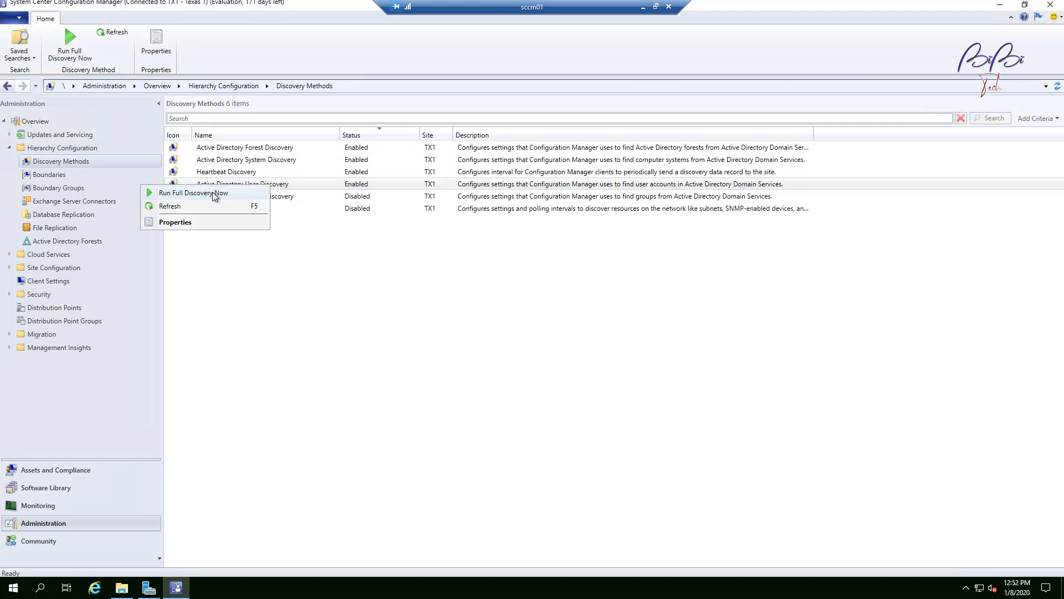
pyautogui.click(296, 172)
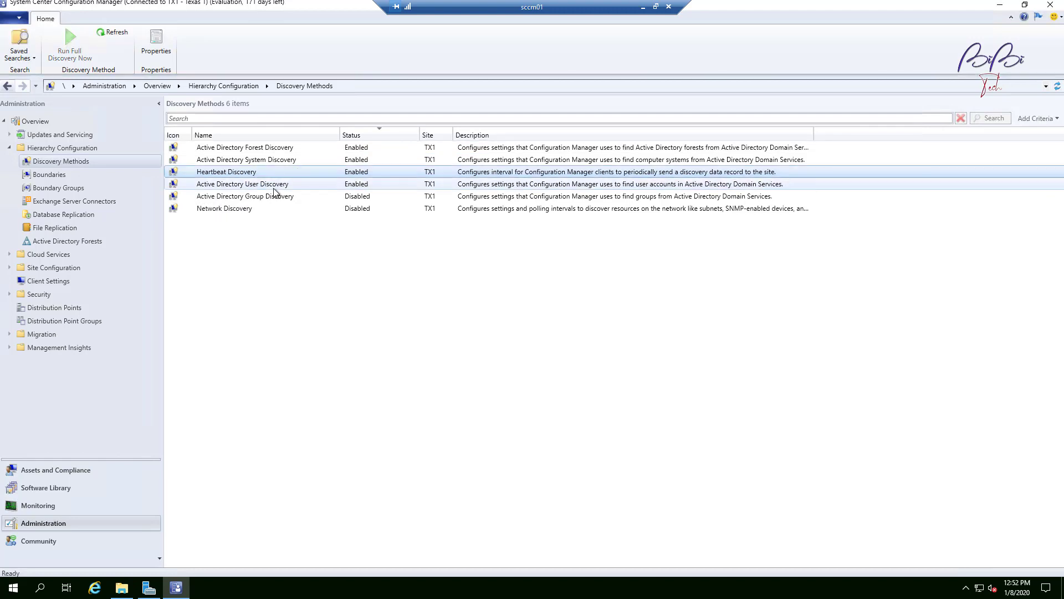
pyautogui.rightClick(256, 187)
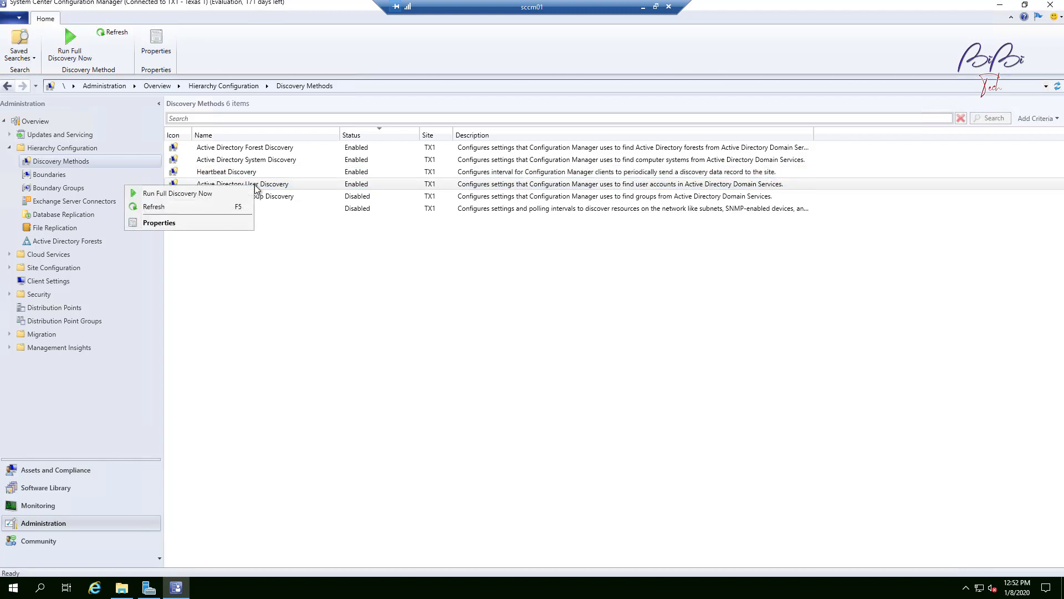
pyautogui.click(171, 197)
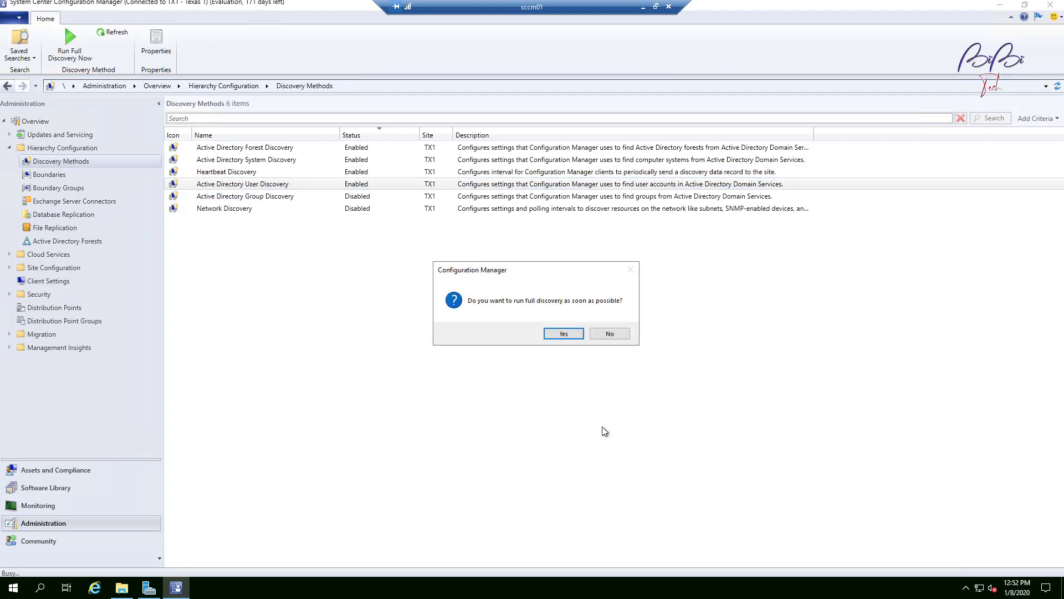
pyautogui.press('Return')
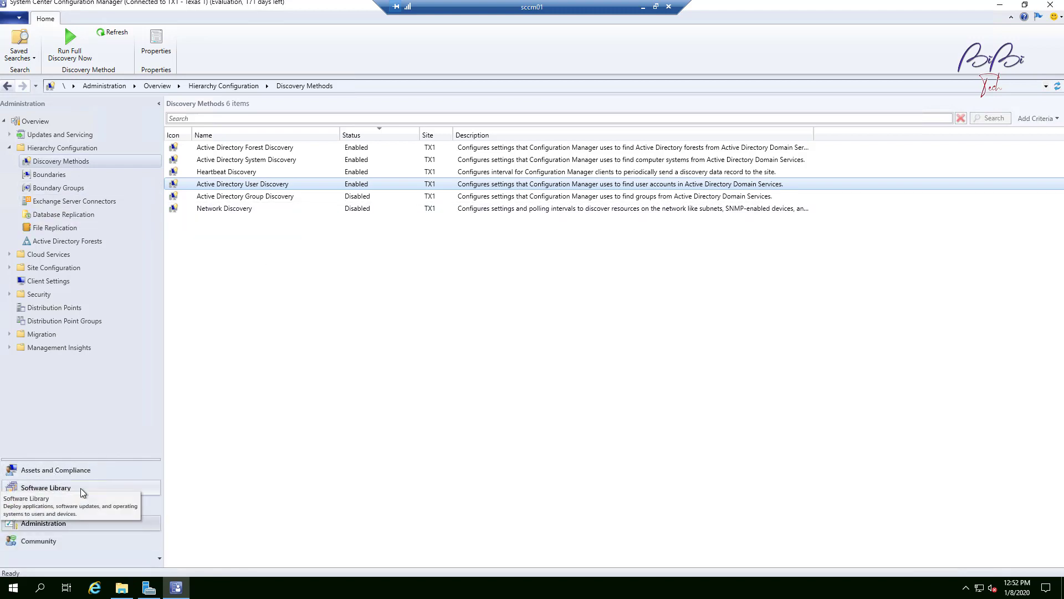
# Step: Browse the user collections, device collections and discovered Users list, widening the Name column
pyautogui.click(82, 472)
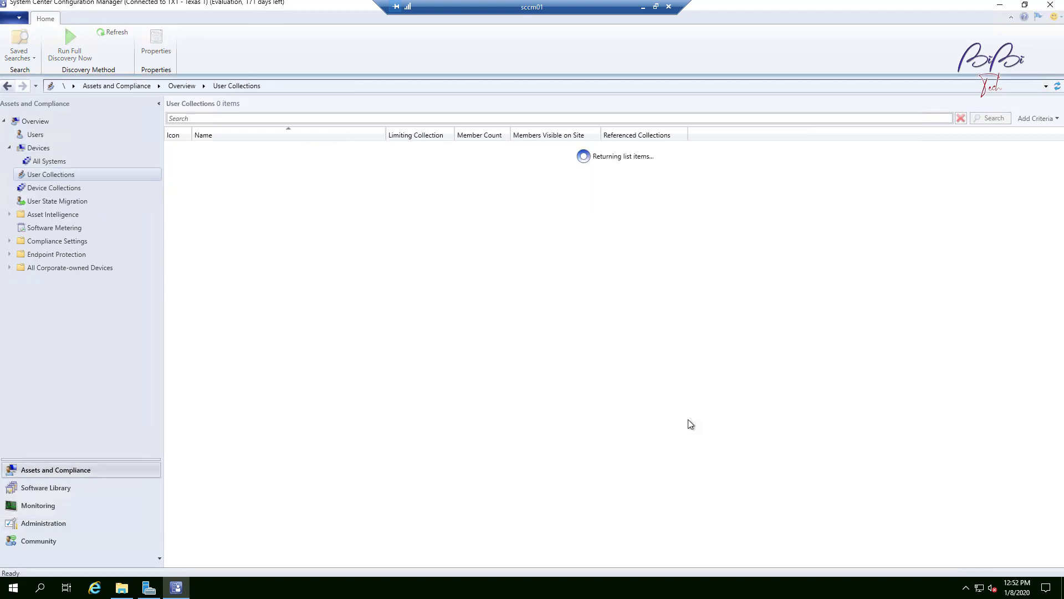
pyautogui.rightClick(72, 181)
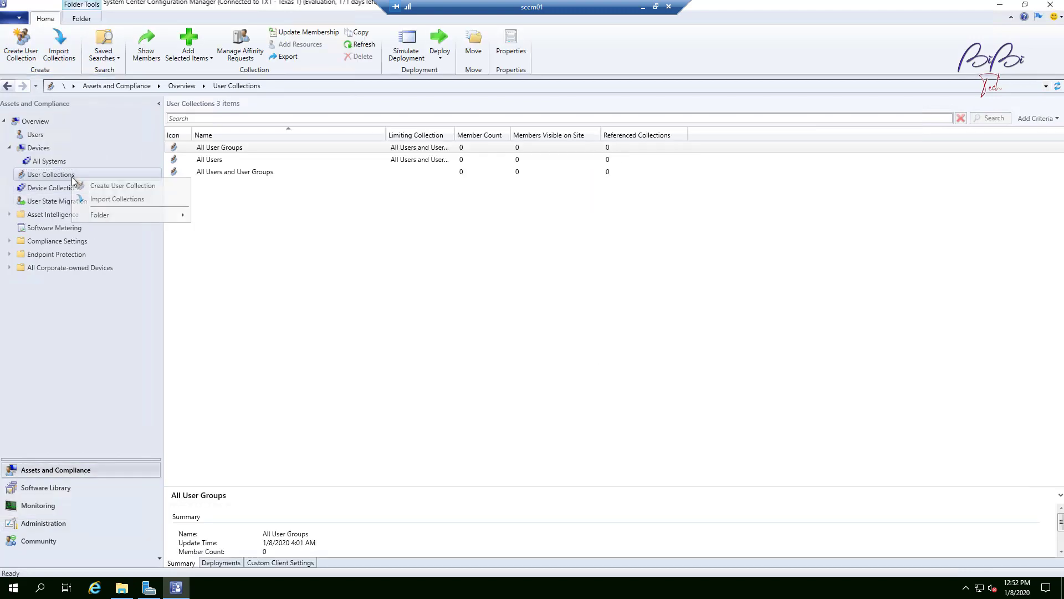
pyautogui.press('Escape')
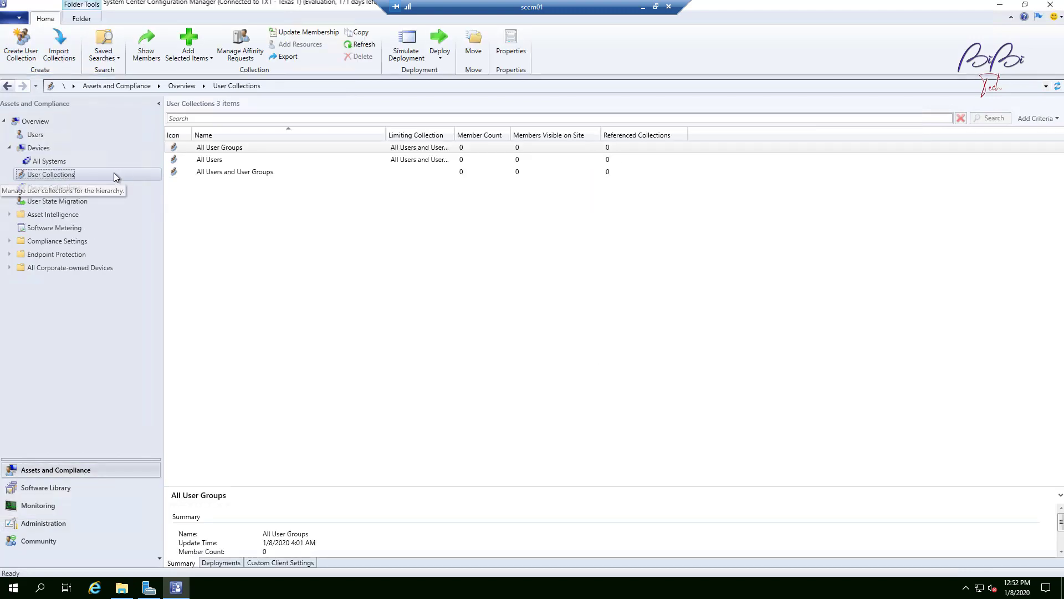
pyautogui.click(298, 205)
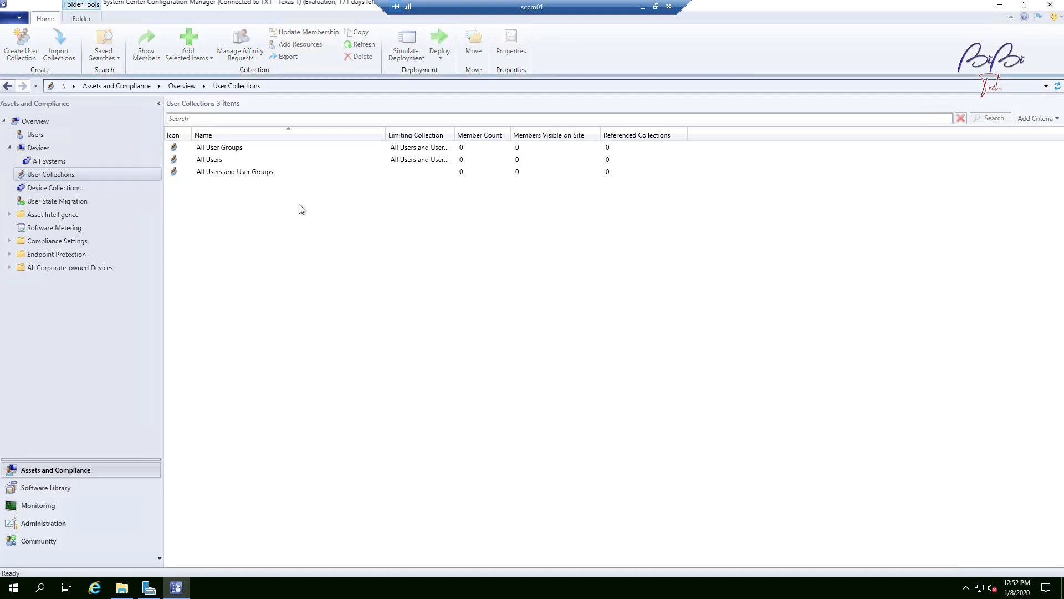
pyautogui.rightClick(298, 204)
pyautogui.click(364, 225)
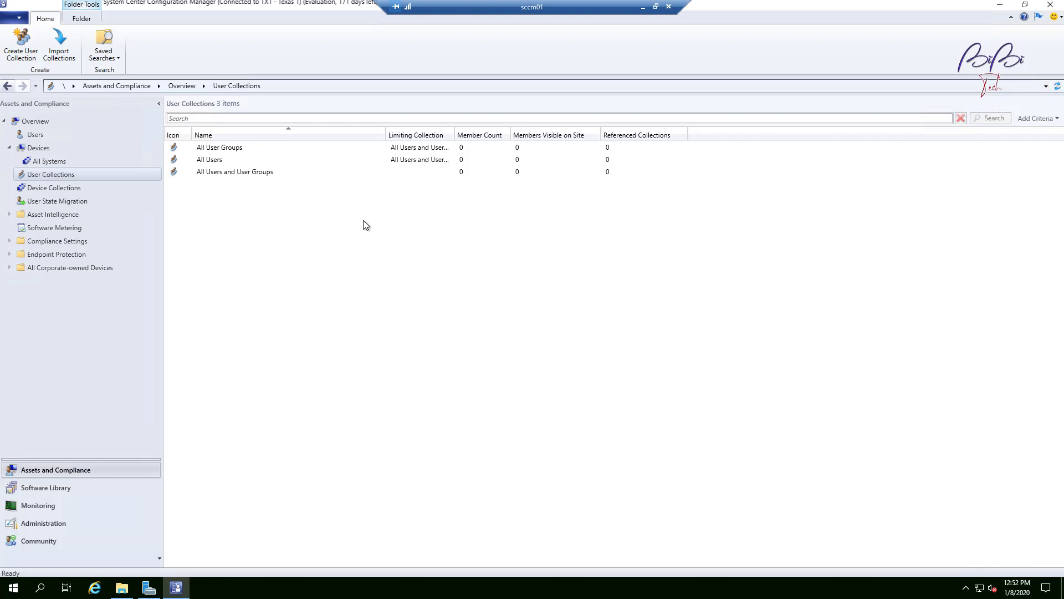
pyautogui.click(54, 188)
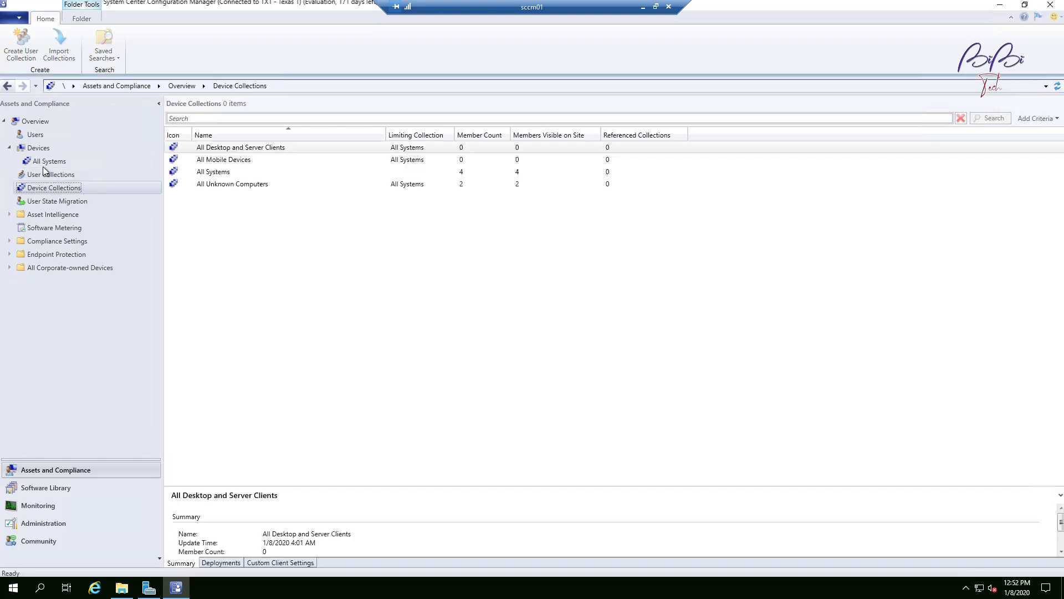
pyautogui.click(36, 135)
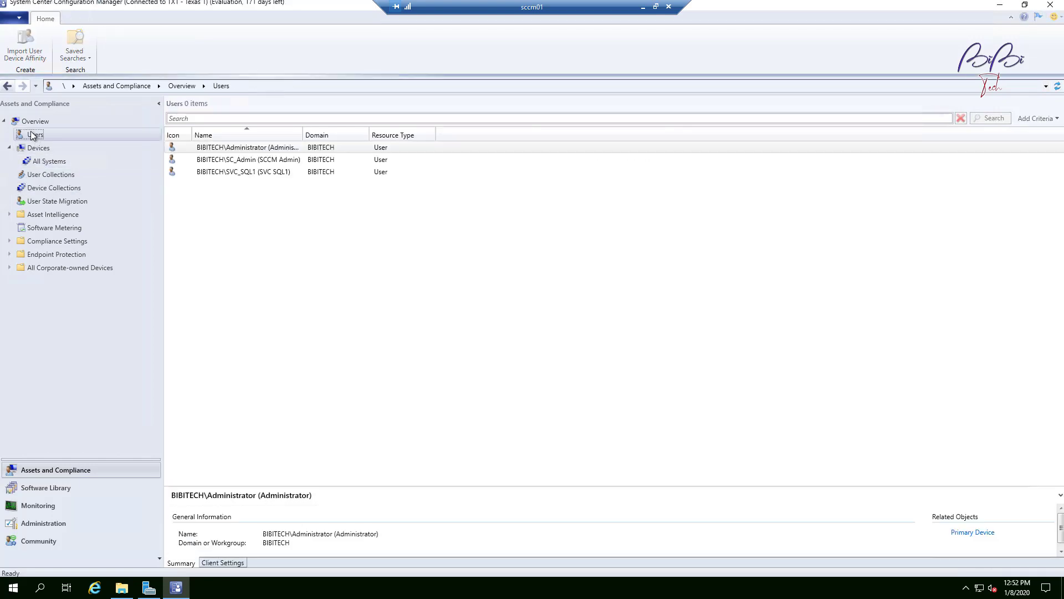
pyautogui.moveTo(303, 135); pyautogui.dragTo(447, 135)
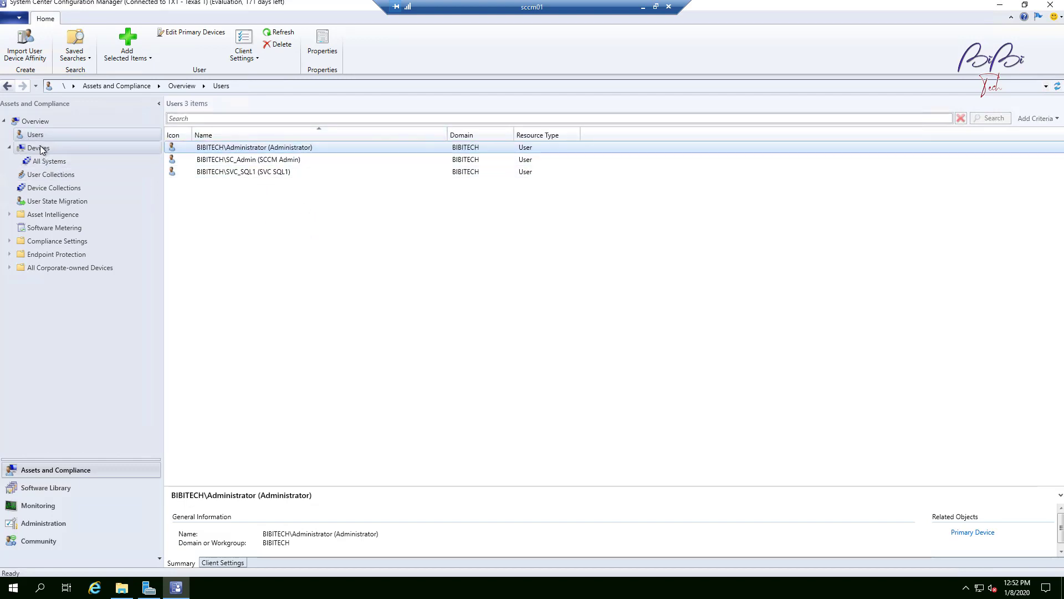
# Step: Update the membership of the All Users collection and refresh the User Collections view
pyautogui.click(83, 177)
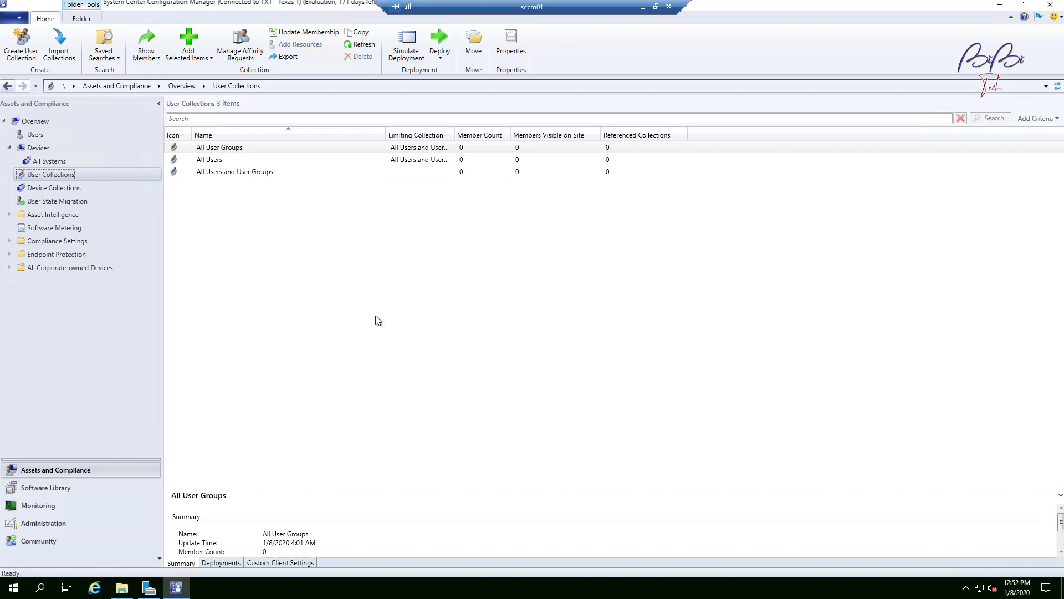
pyautogui.click(219, 164)
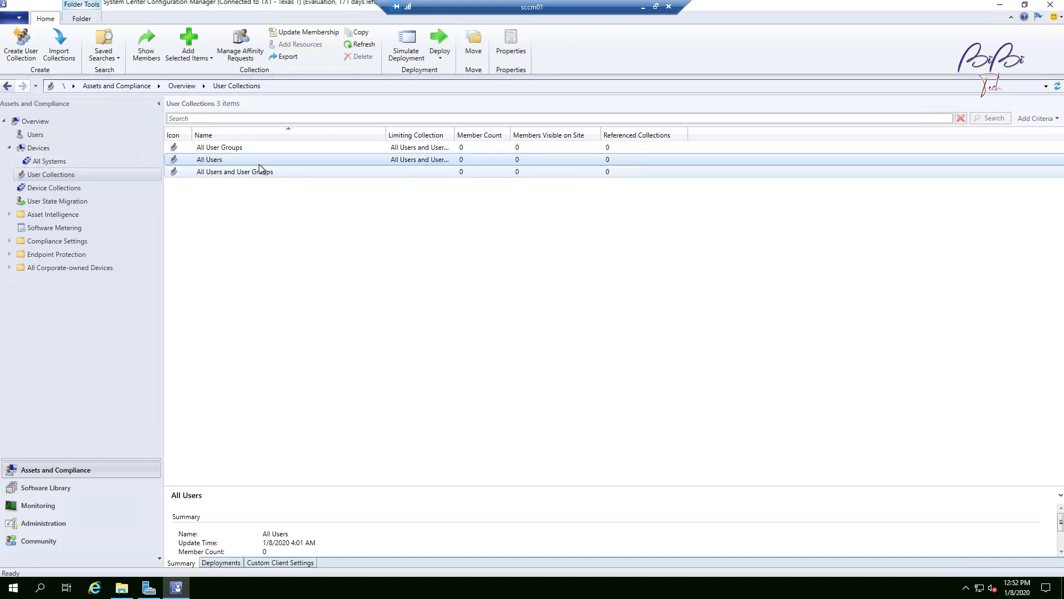
pyautogui.rightClick(228, 164)
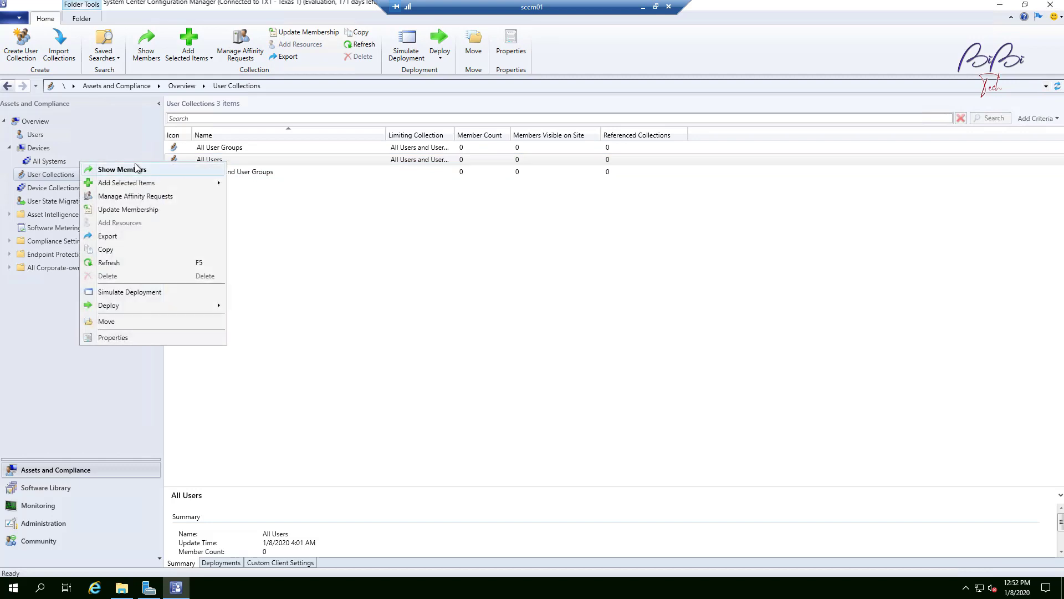
pyautogui.click(147, 214)
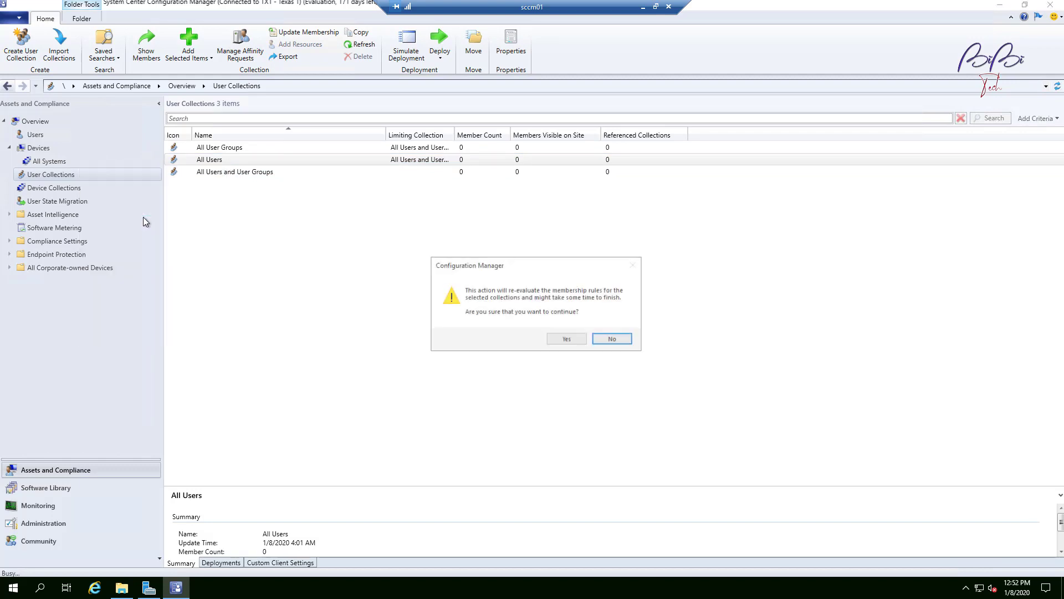
pyautogui.click(563, 339)
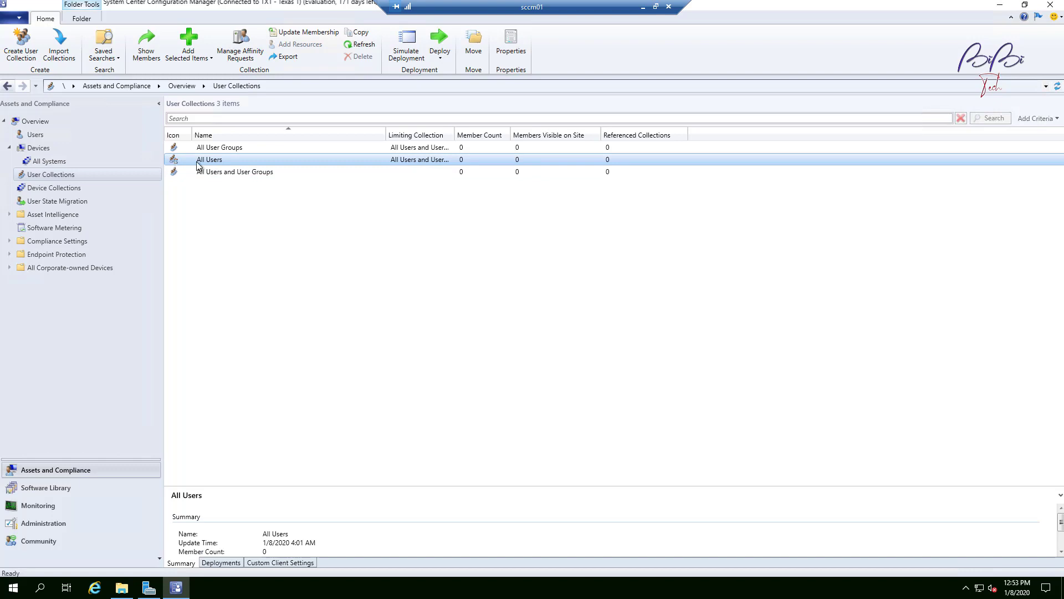
pyautogui.click(1058, 86)
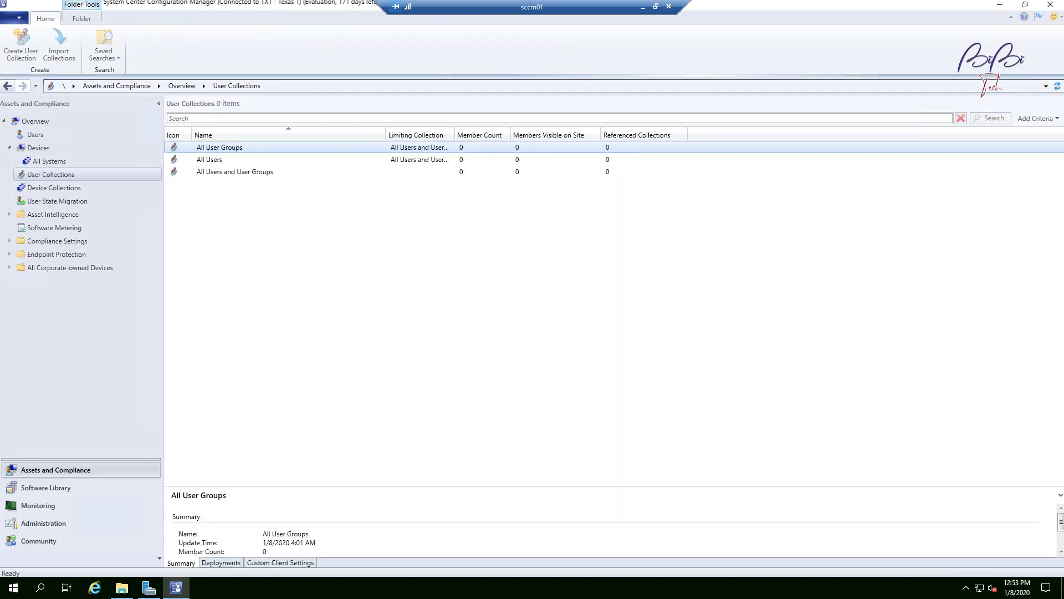
pyautogui.click(1057, 86)
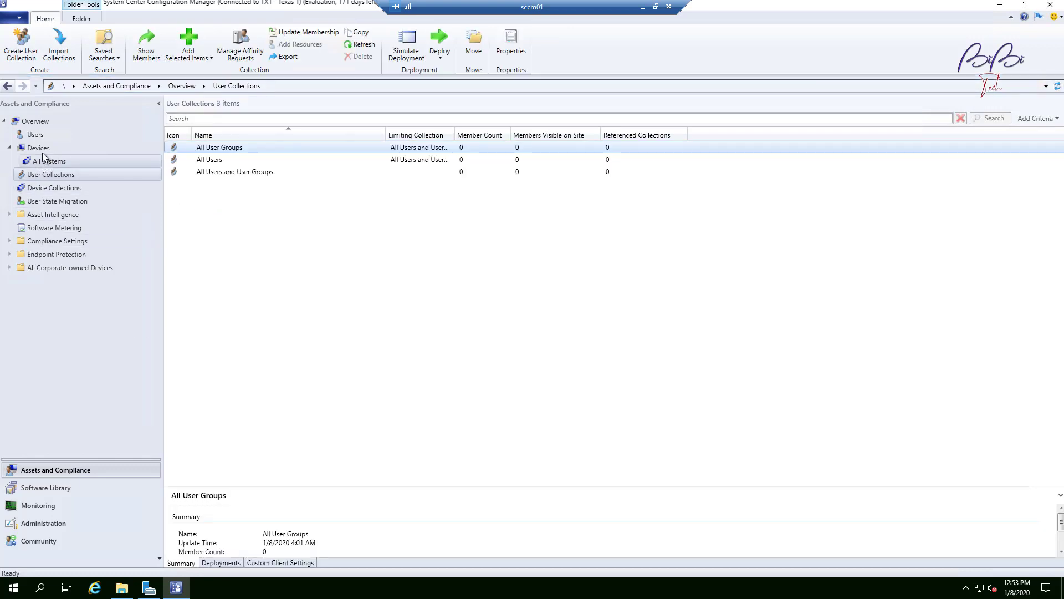
# Step: Review the discovered users, the All Users collection members and the discovered devices
pyautogui.click(36, 136)
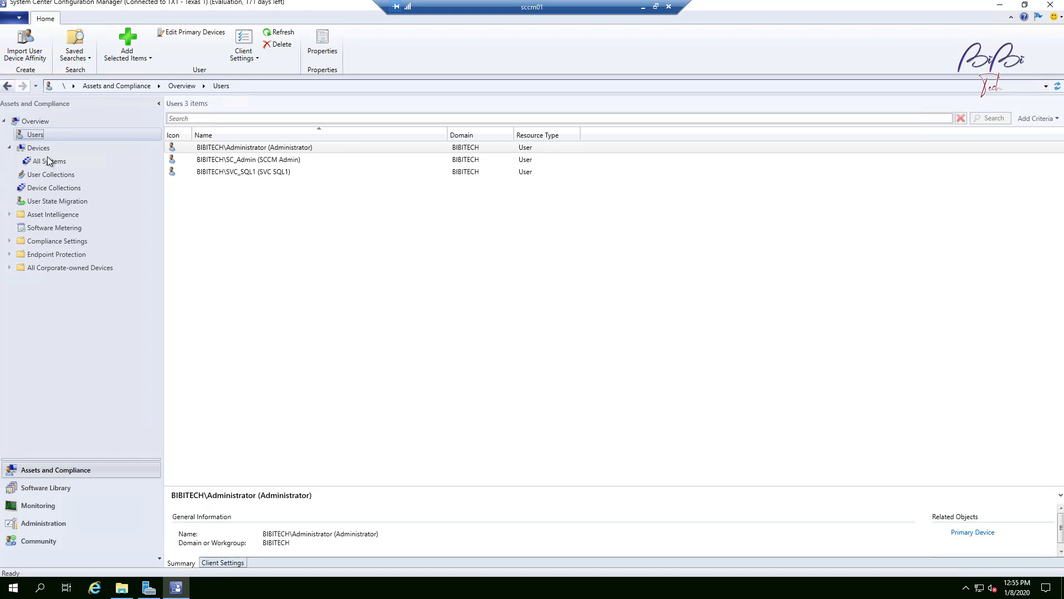
pyautogui.click(48, 161)
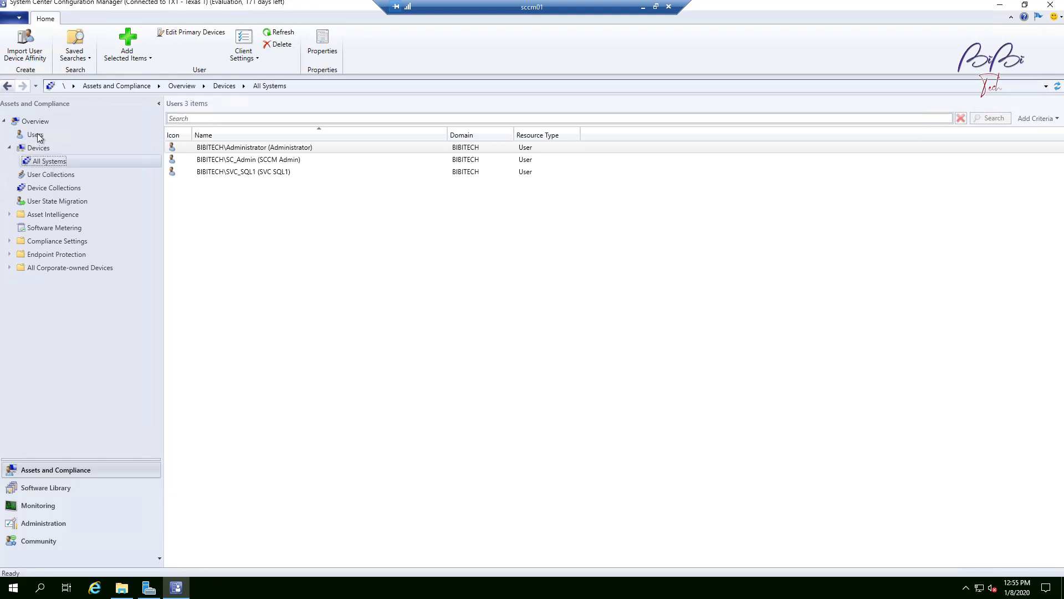
pyautogui.click(35, 135)
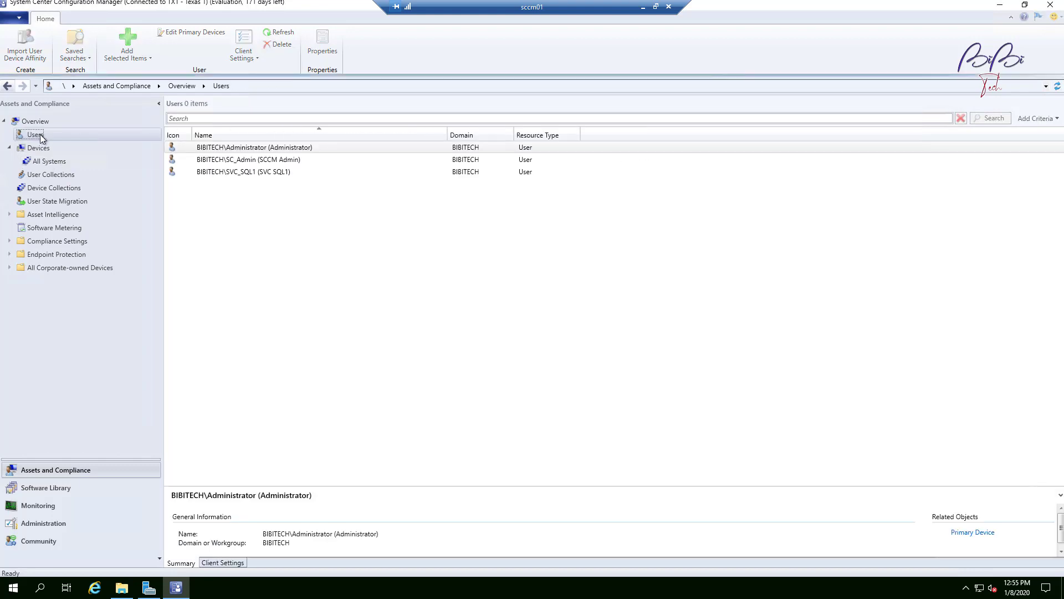
pyautogui.click(74, 177)
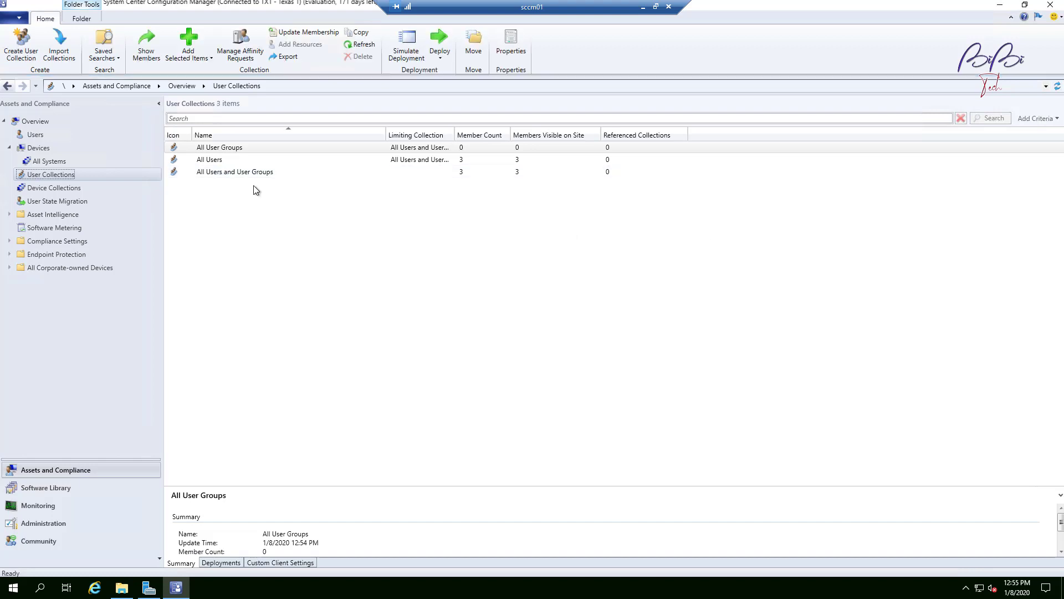
pyautogui.click(245, 159)
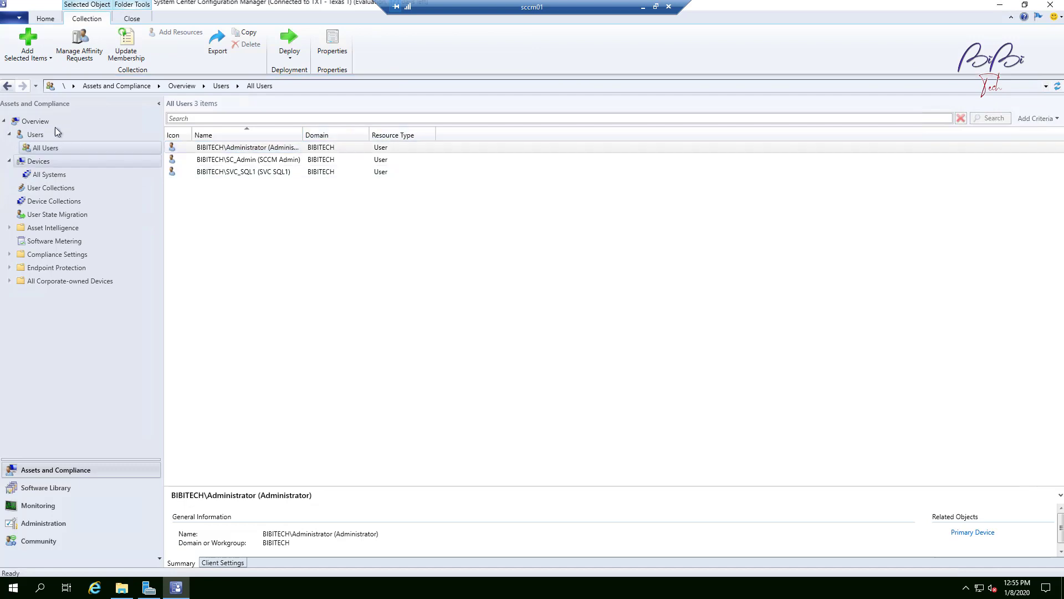
pyautogui.click(50, 187)
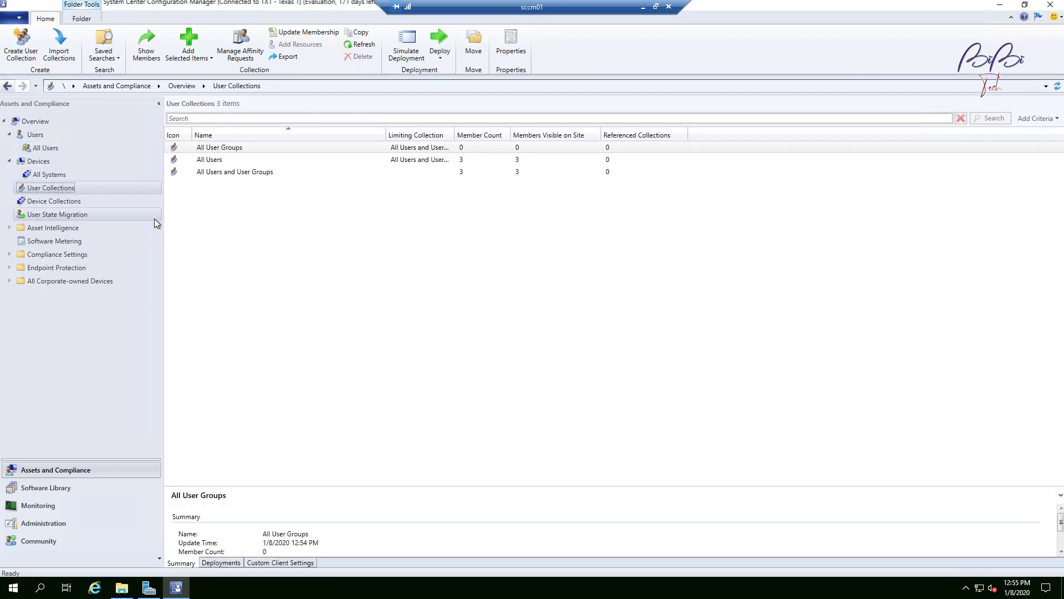
pyautogui.click(39, 161)
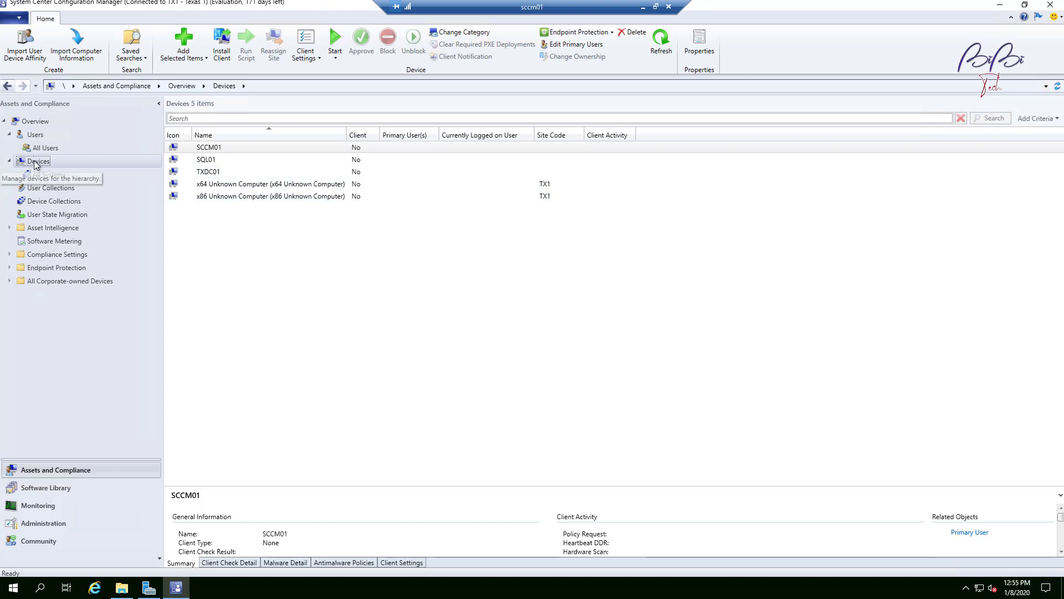
pyautogui.click(220, 174)
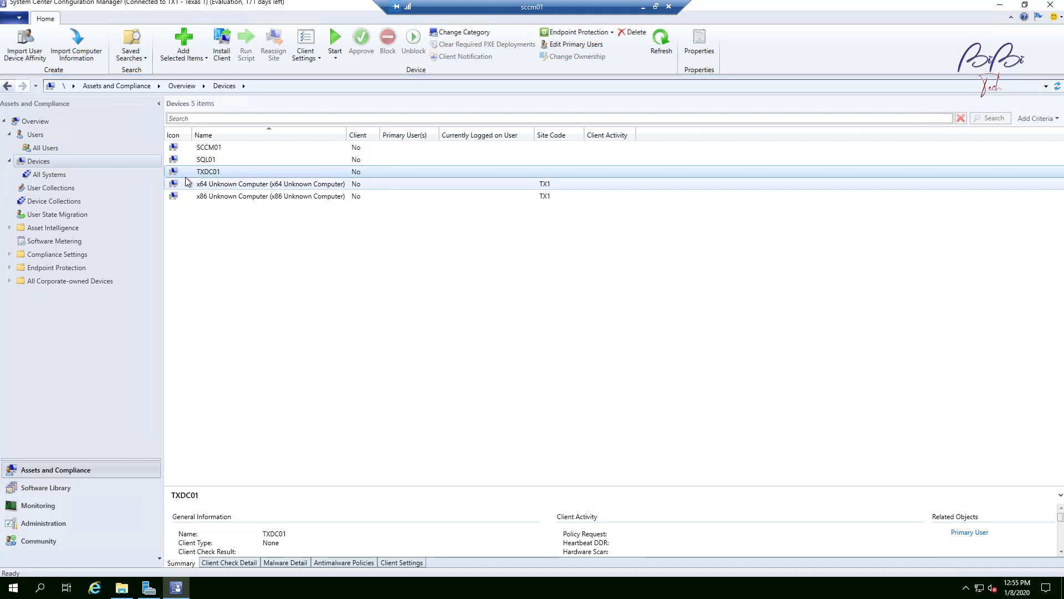
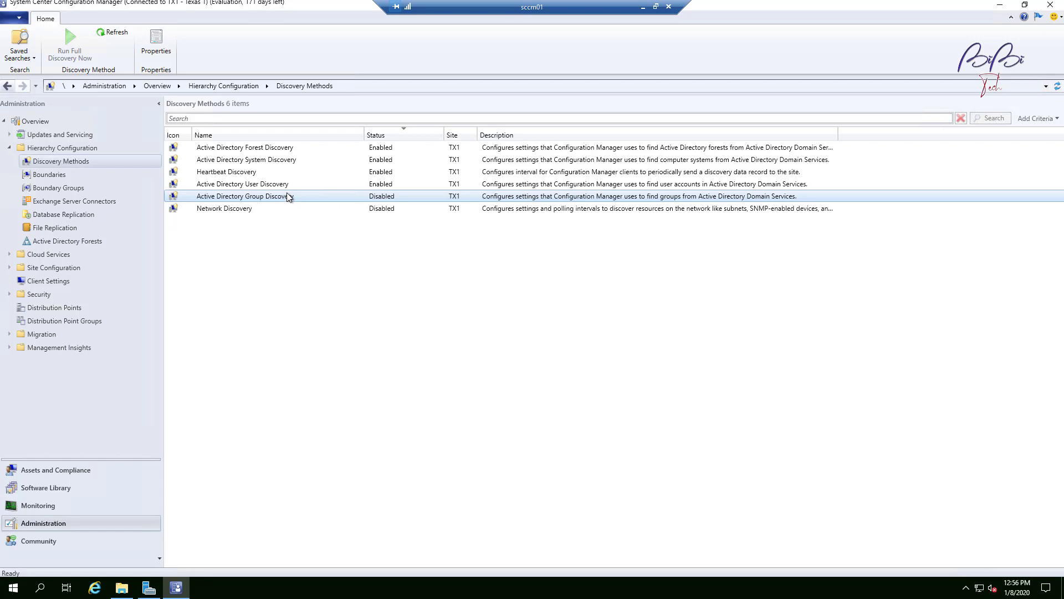
# Step: Open the Active Directory Group Discovery properties, enable it, and start adding a groups discovery scope
pyautogui.rightClick(294, 197)
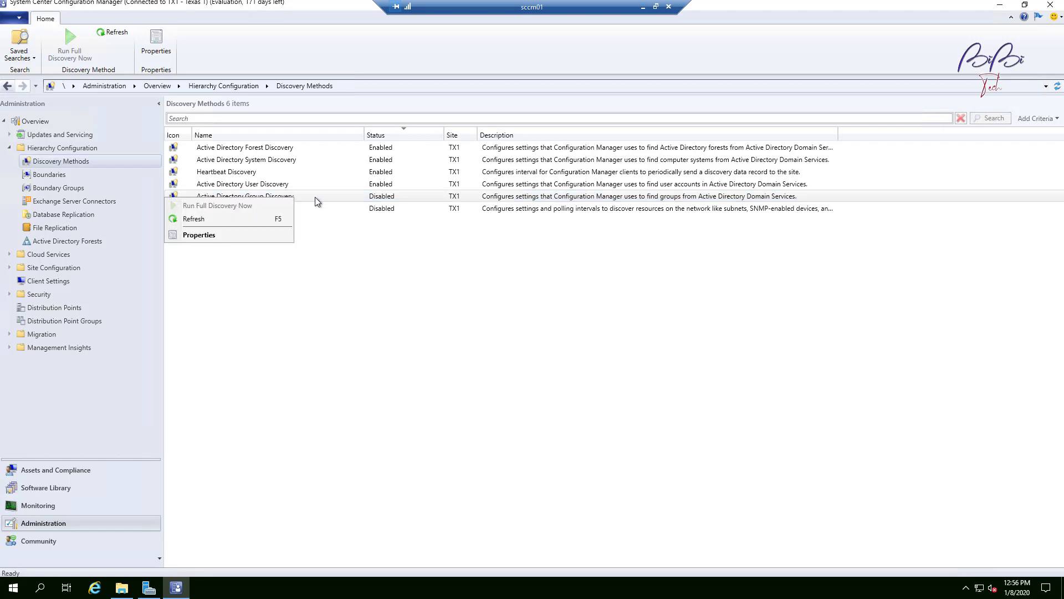
pyautogui.click(239, 234)
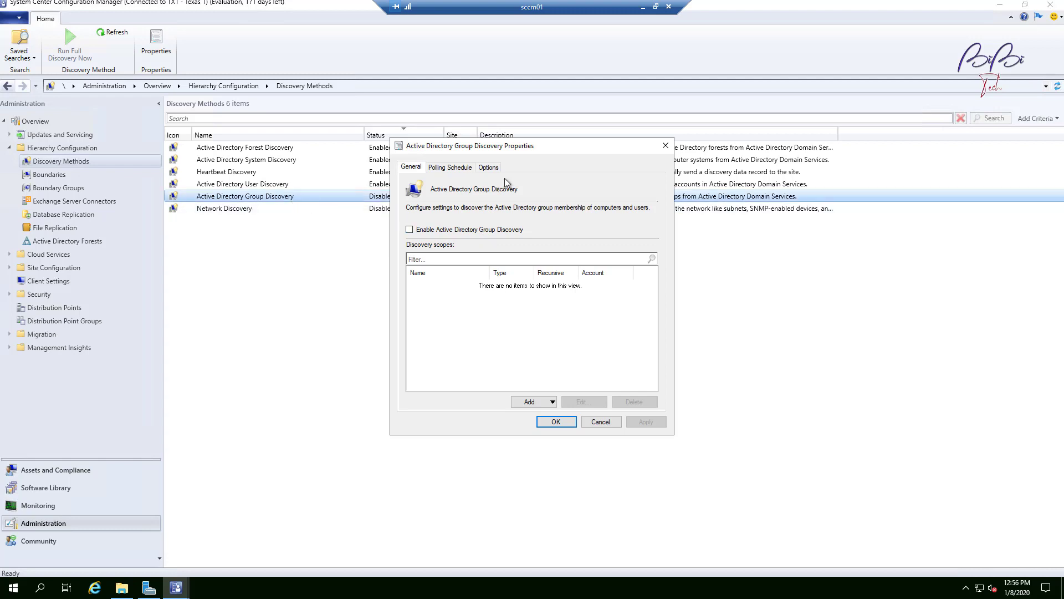
pyautogui.click(442, 231)
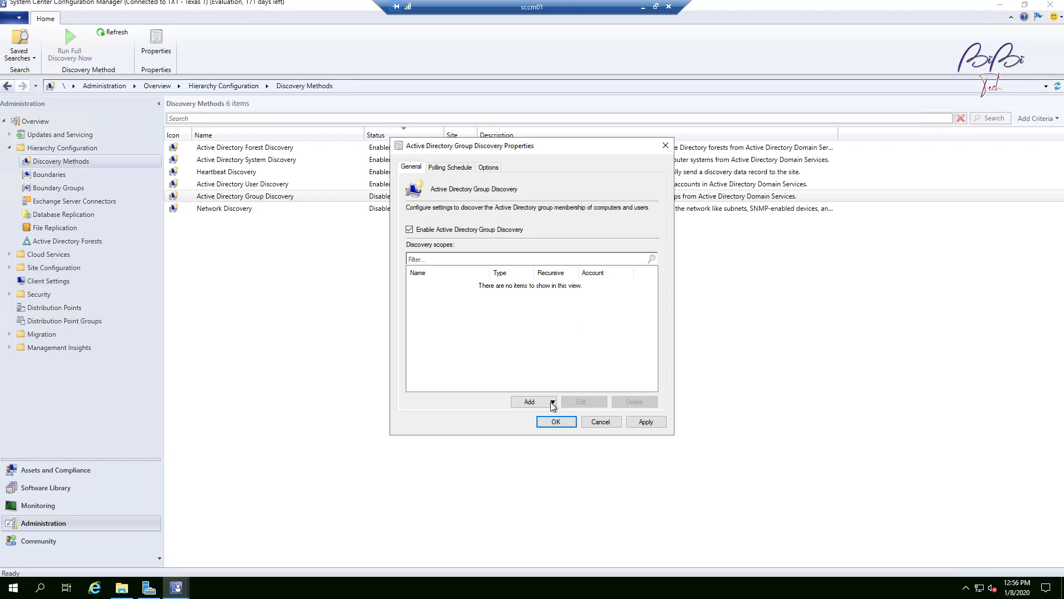
pyautogui.click(530, 402)
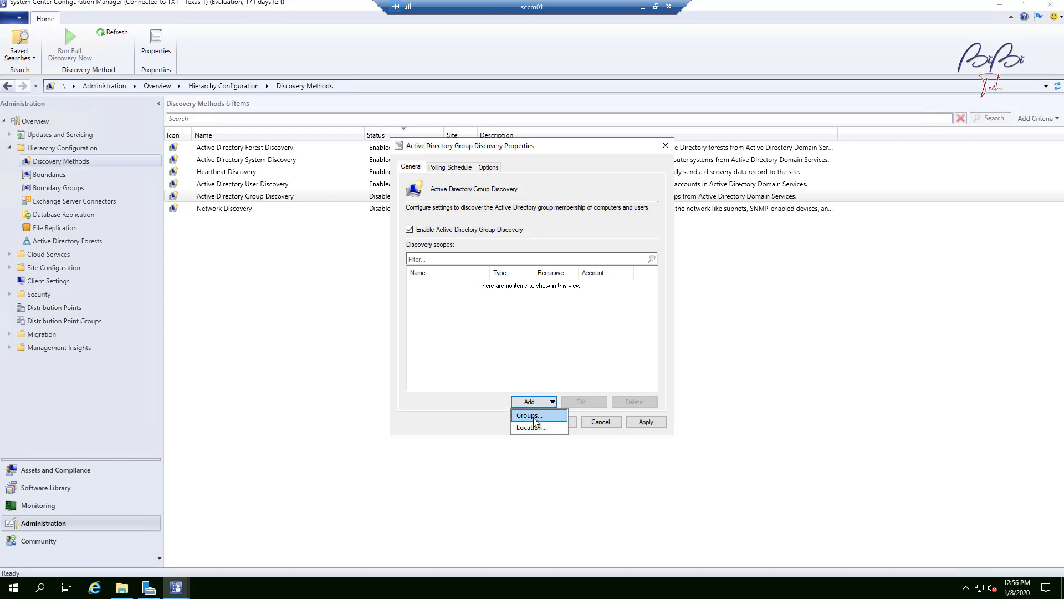
pyautogui.click(533, 417)
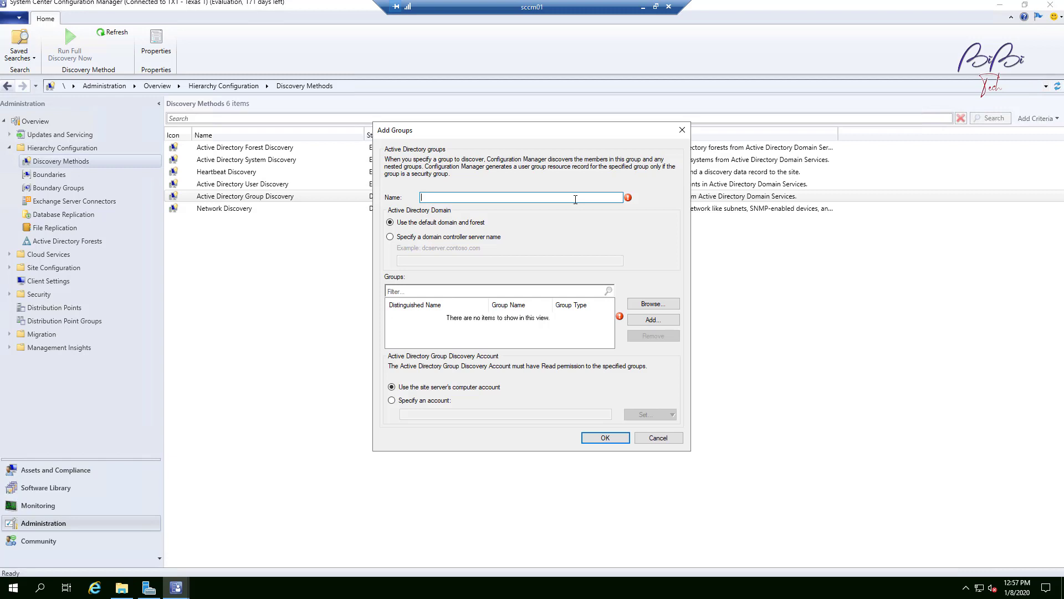
# Step: Name the new group discovery scope Texas
pyautogui.write('Tex')
pyautogui.write('as')
pyautogui.click(664, 321)
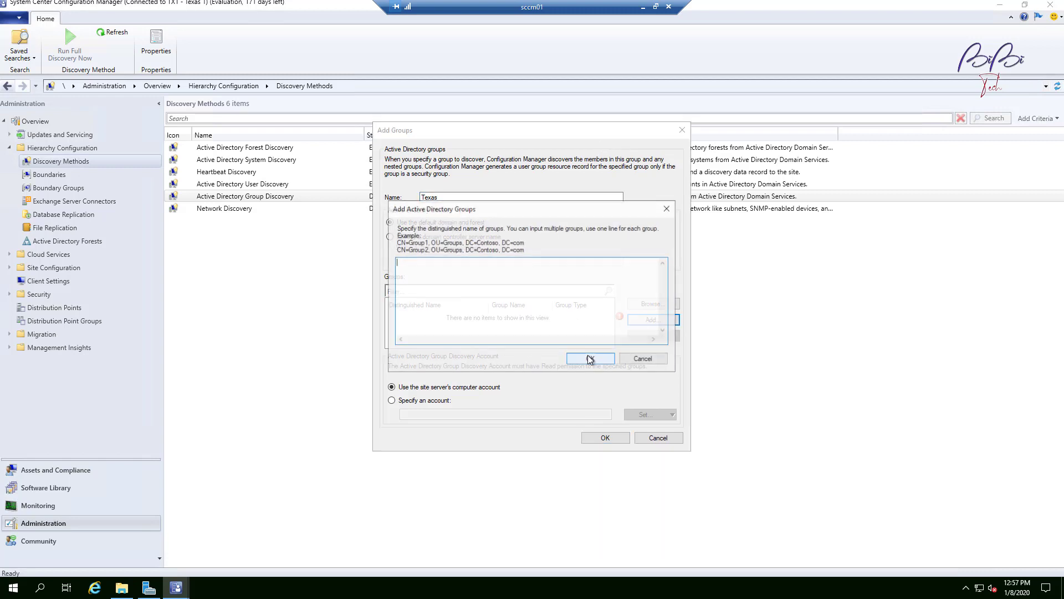
pyautogui.click(653, 361)
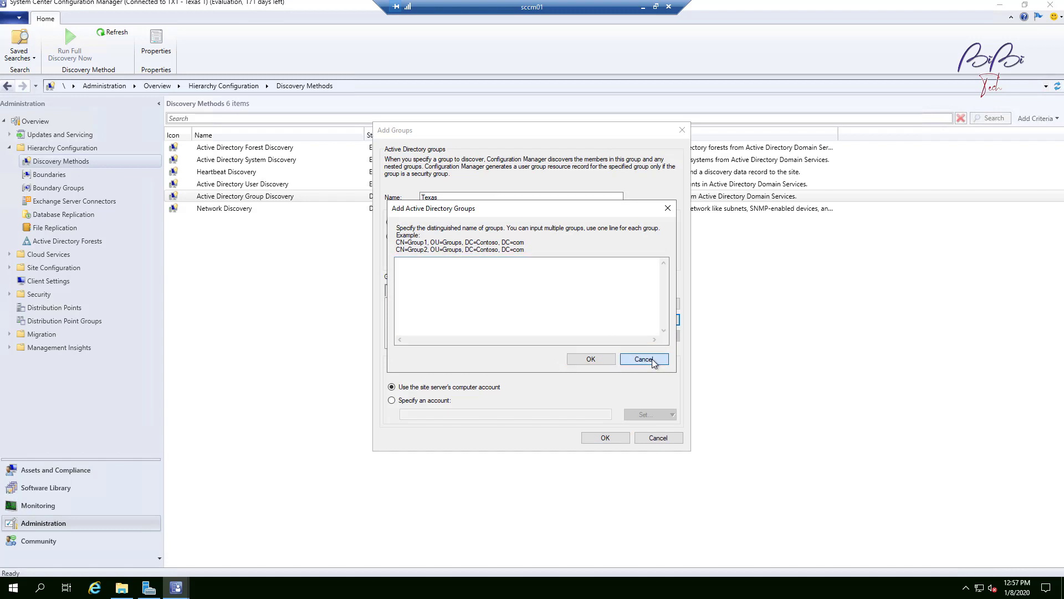
pyautogui.click(644, 359)
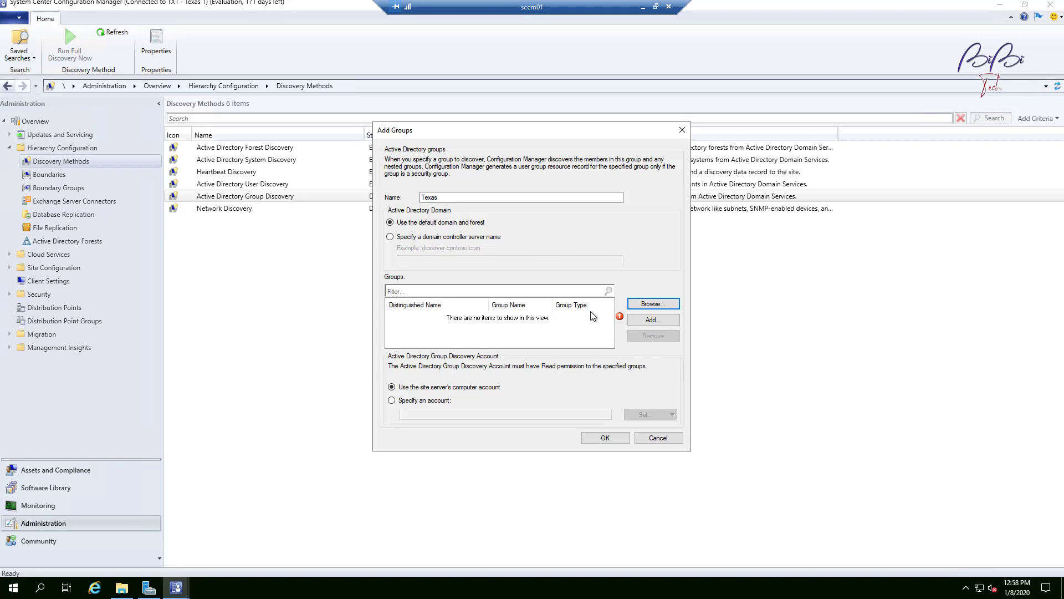
# Step: Browse for and add the SCCM Administrators group to the Texas scope, then save the scope
pyautogui.click(655, 306)
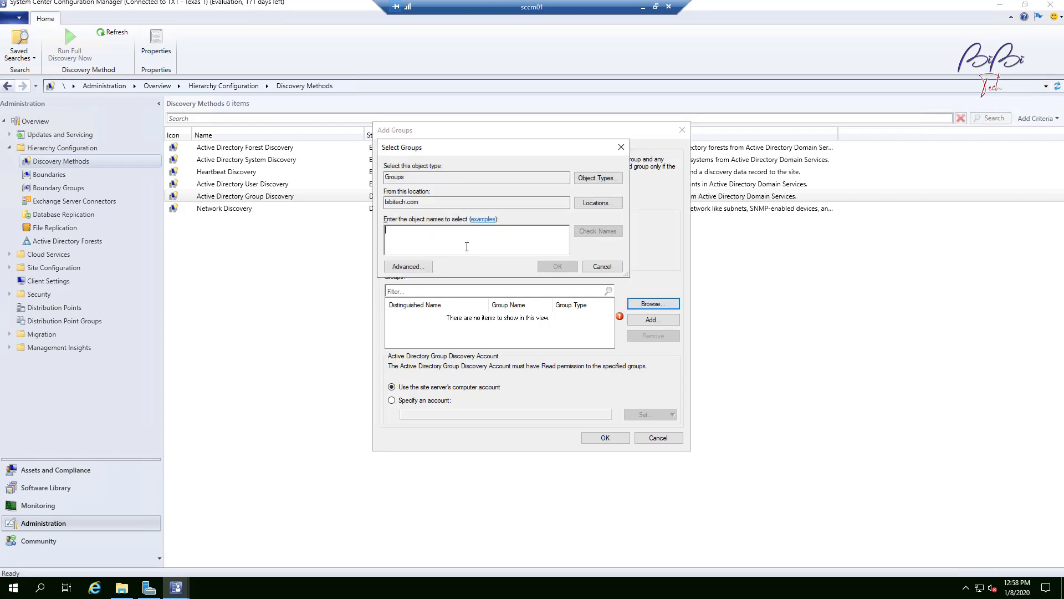
pyautogui.write('sccm')
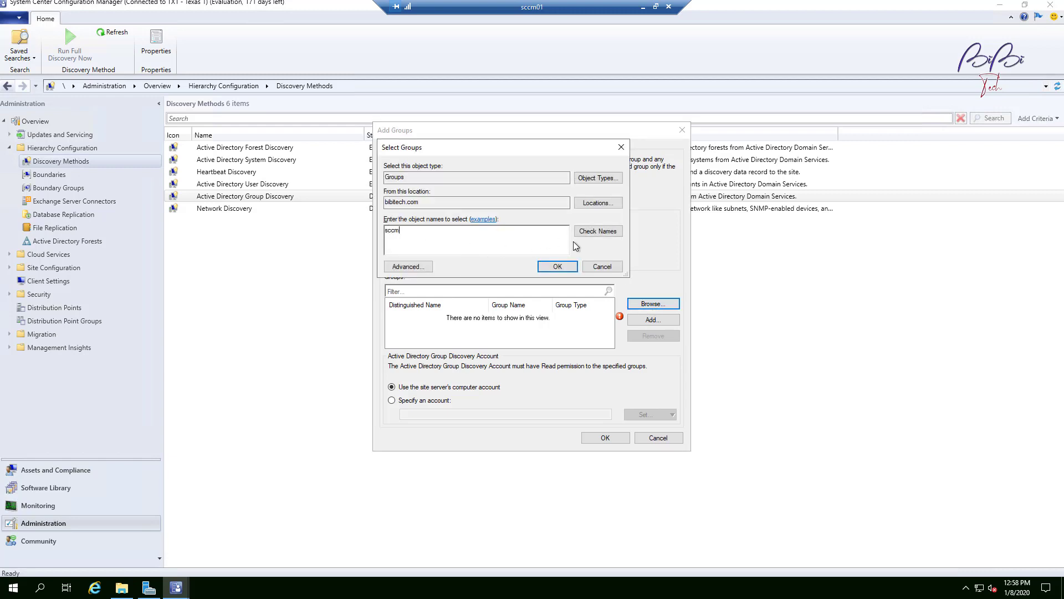
pyautogui.click(598, 230)
pyautogui.click(557, 267)
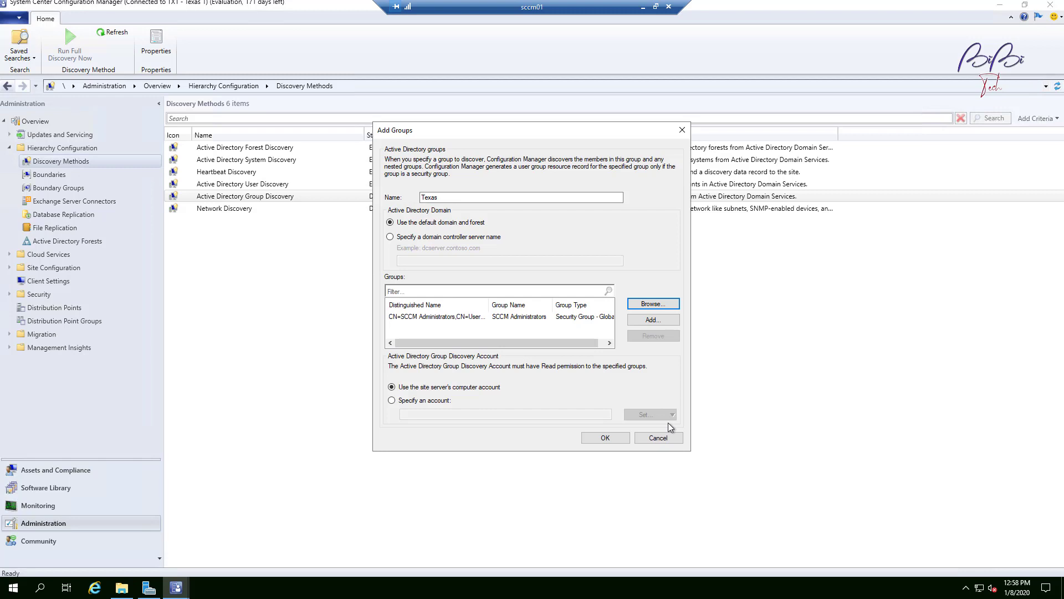
pyautogui.click(618, 441)
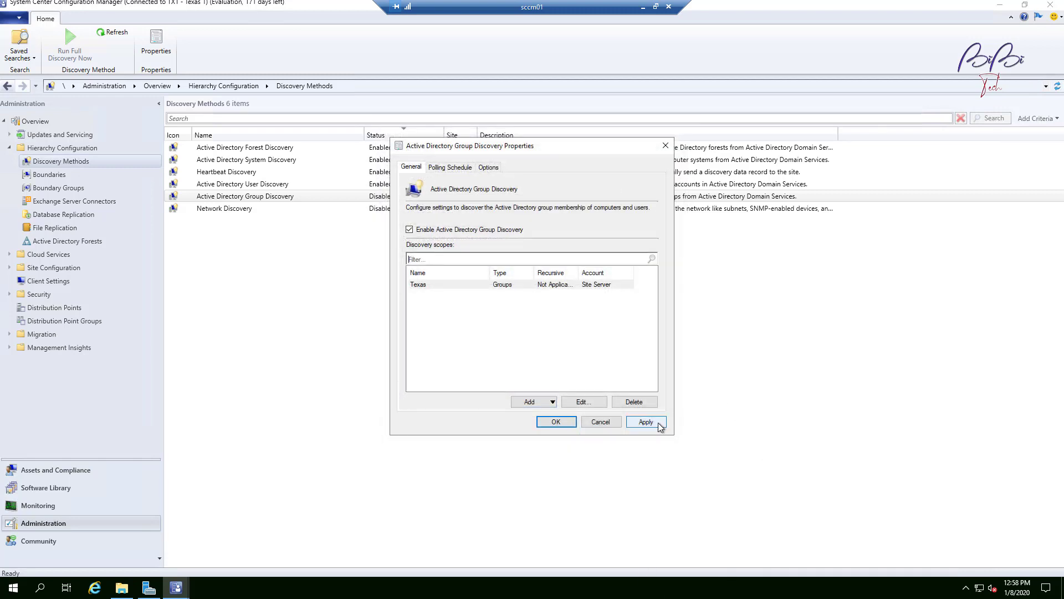
# Step: Apply the Group Discovery settings, confirming full discovery as soon as possible, and close the properties
pyautogui.click(646, 422)
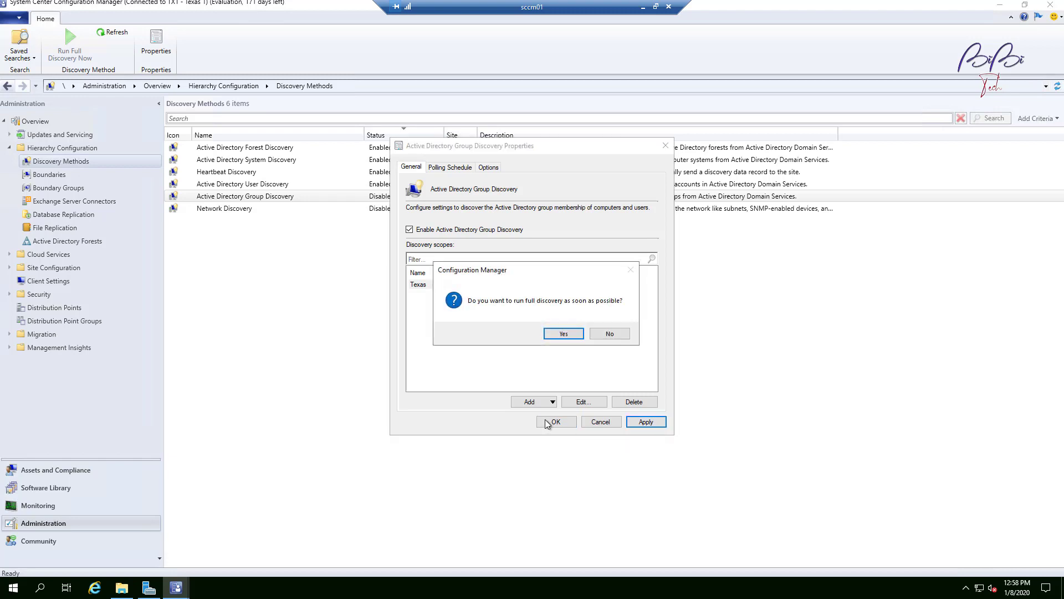
pyautogui.click(569, 334)
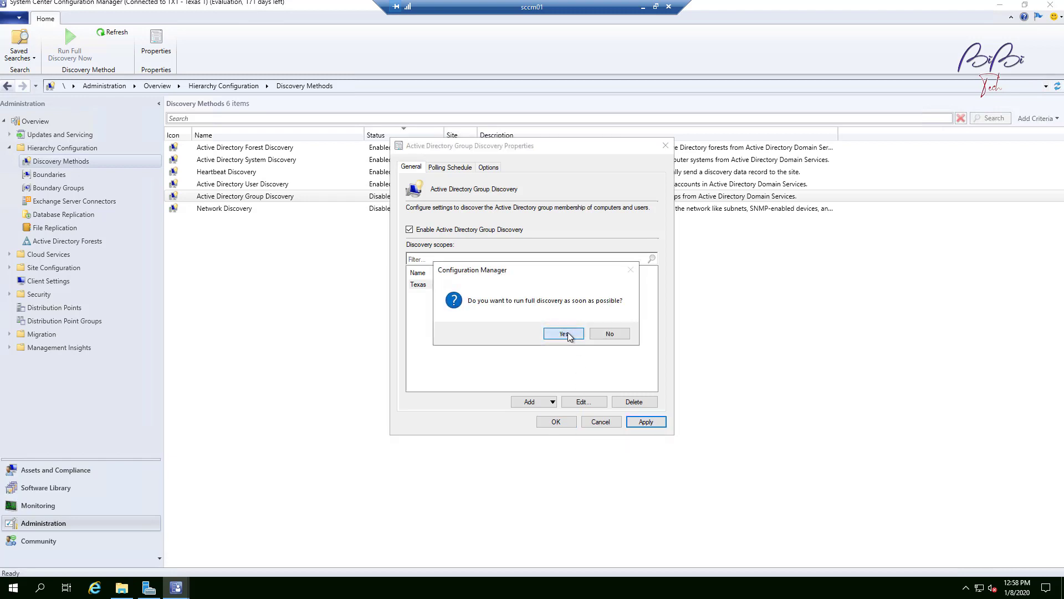
pyautogui.click(595, 425)
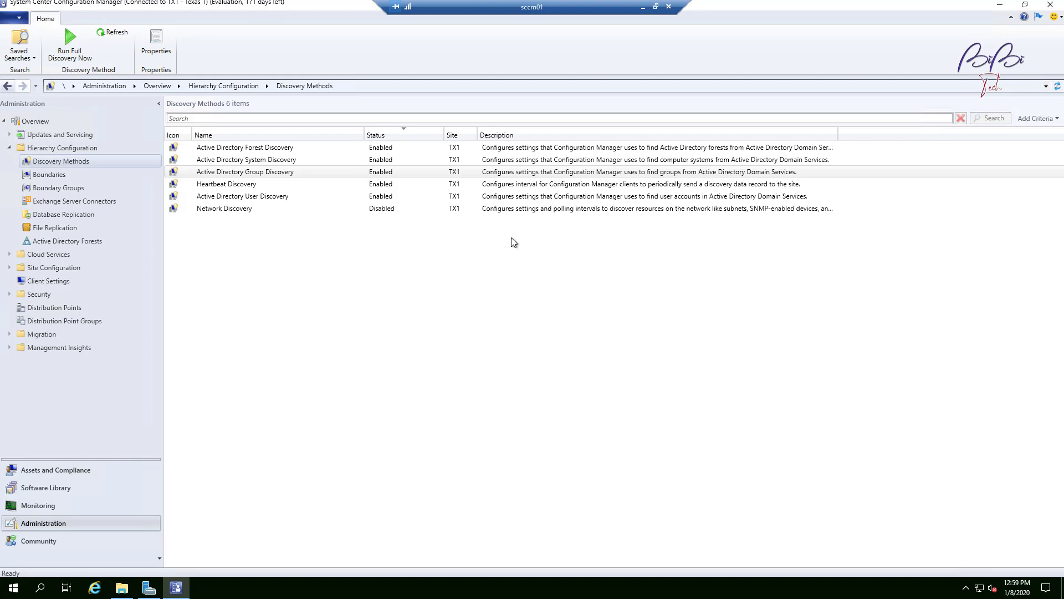
# Step: Refresh the Discovery Methods list
pyautogui.click(244, 173)
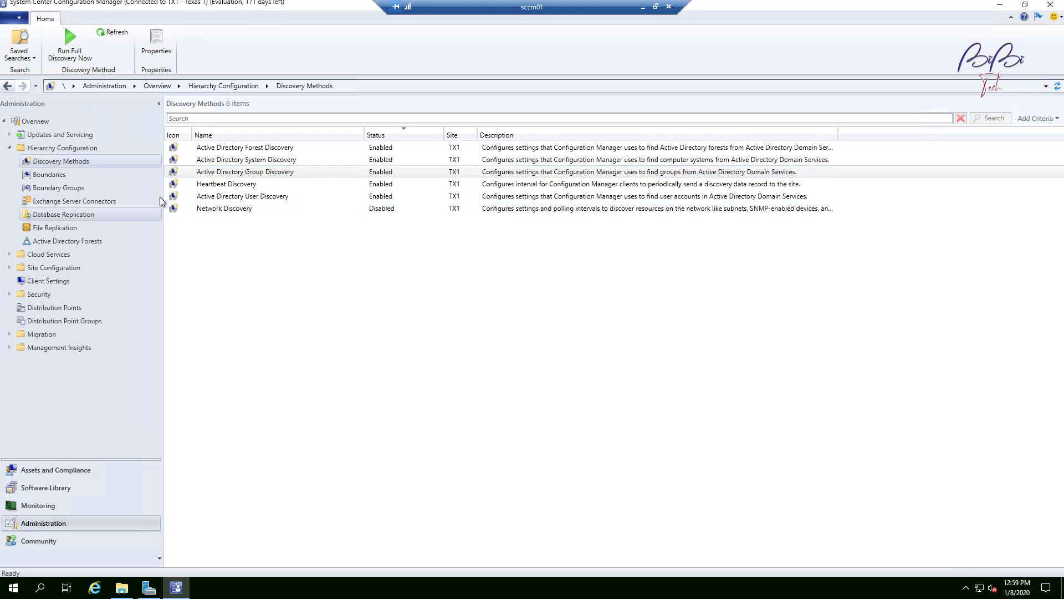
pyautogui.click(1058, 86)
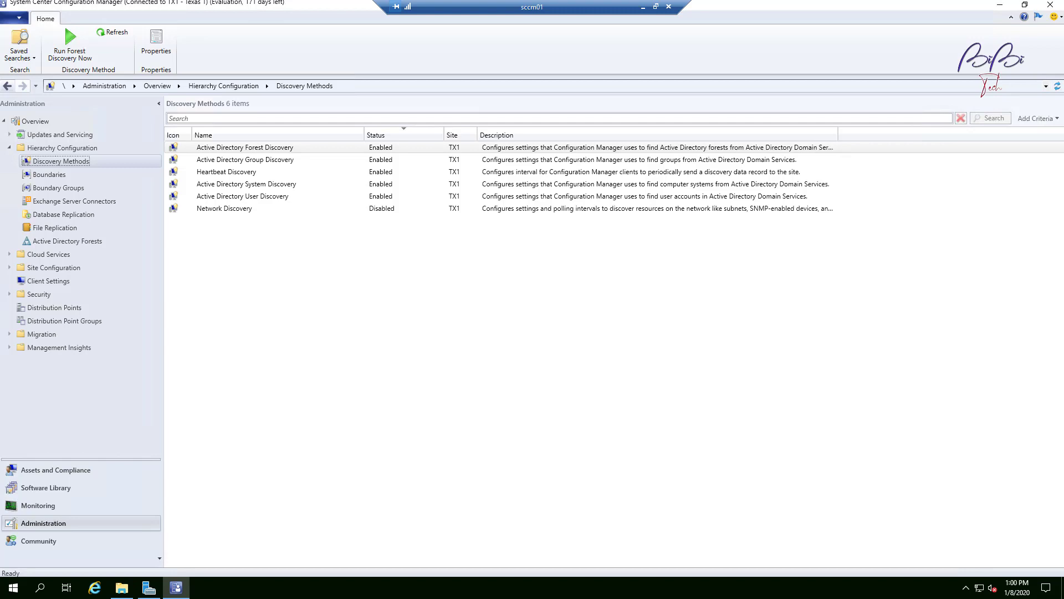
# Step: Review the Boundaries and Boundary Groups lists, widening the Boundary column
pyautogui.click(51, 176)
pyautogui.click(242, 149)
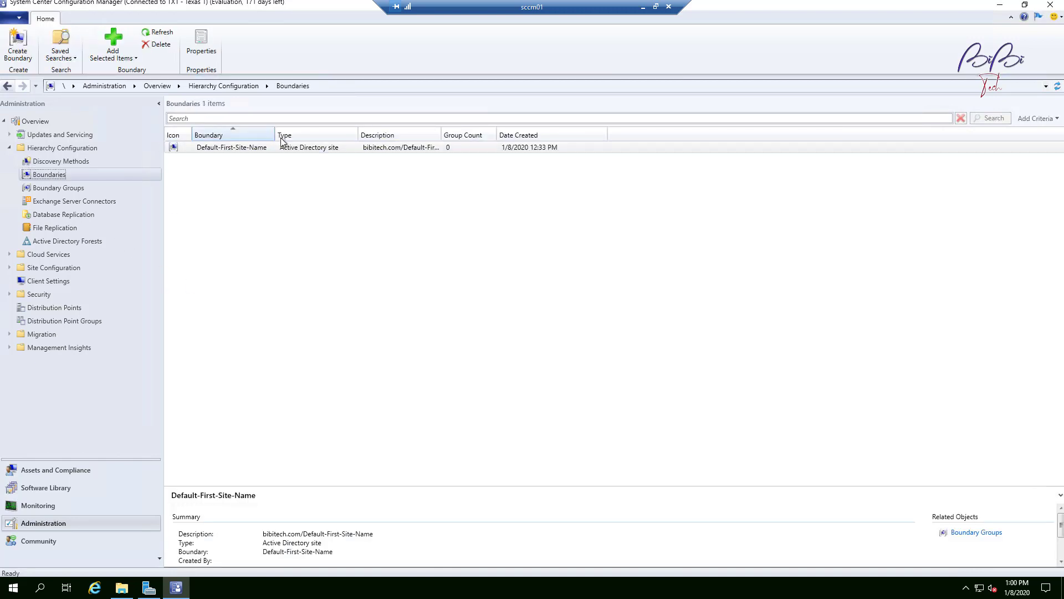
pyautogui.moveTo(275, 136); pyautogui.dragTo(356, 138)
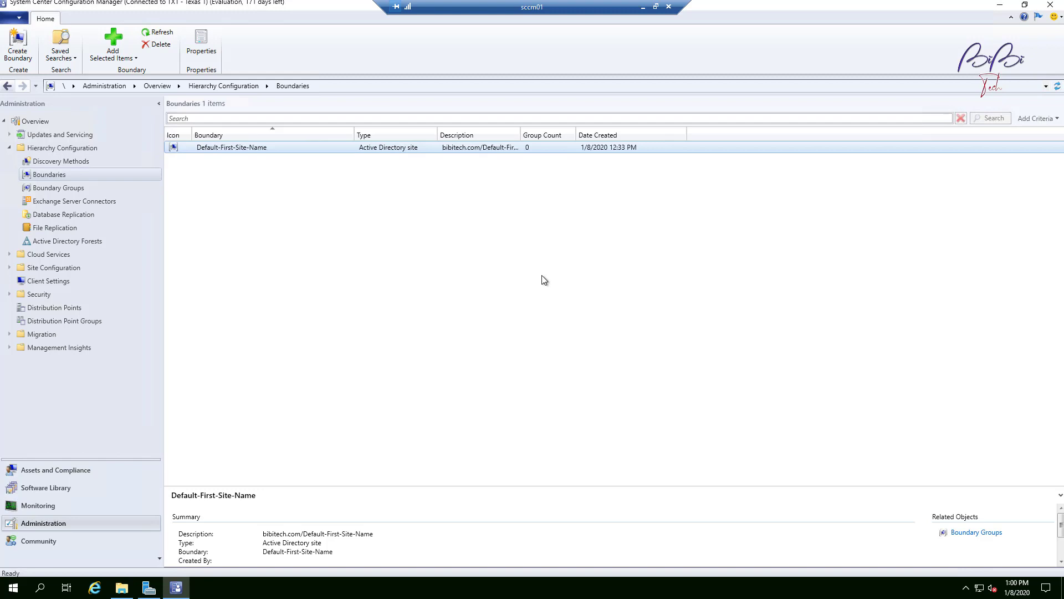
pyautogui.click(85, 189)
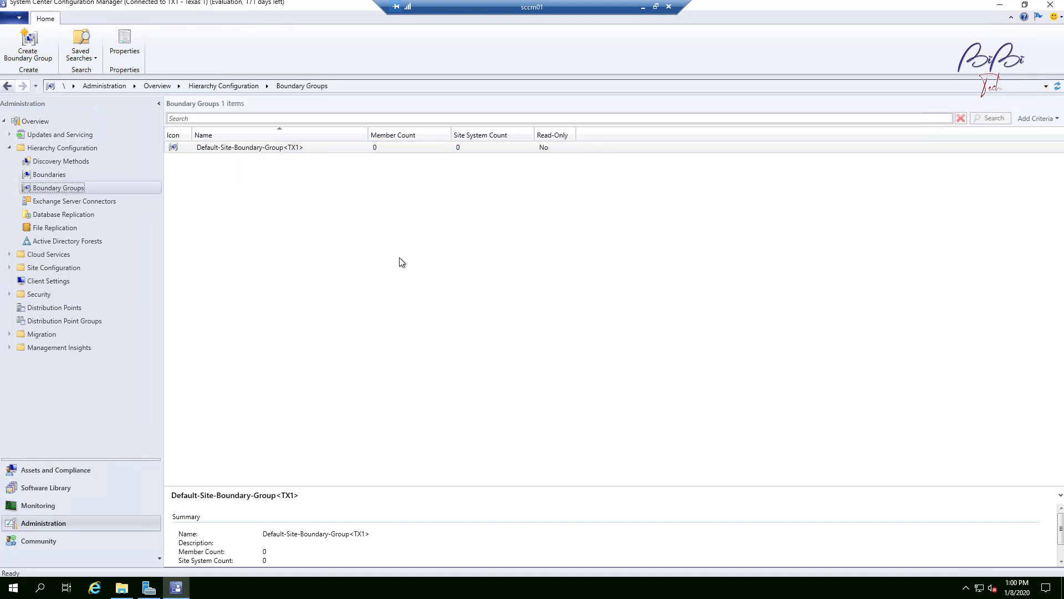
pyautogui.click(49, 175)
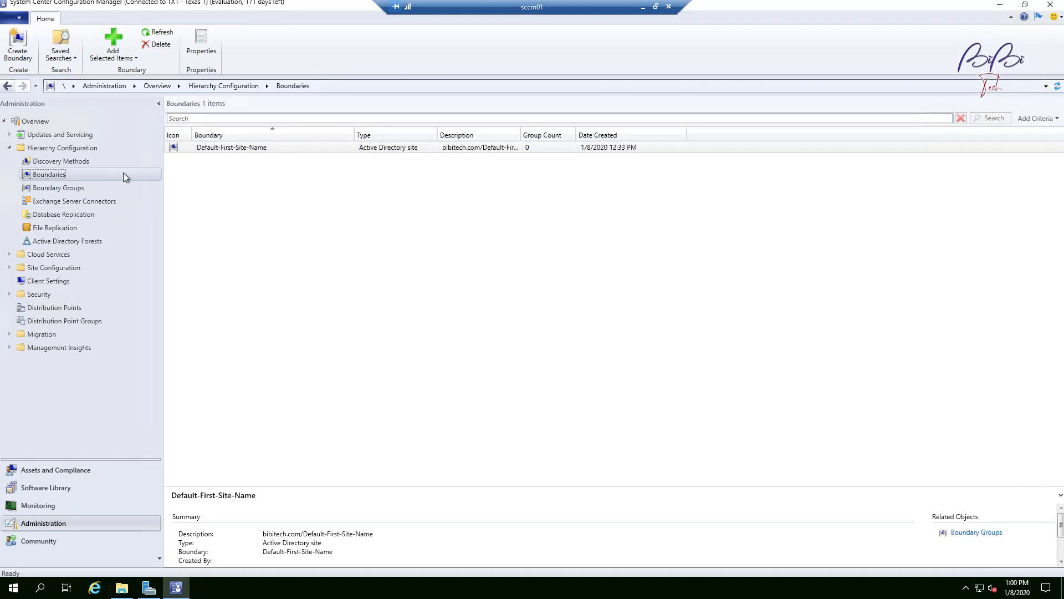
pyautogui.click(49, 190)
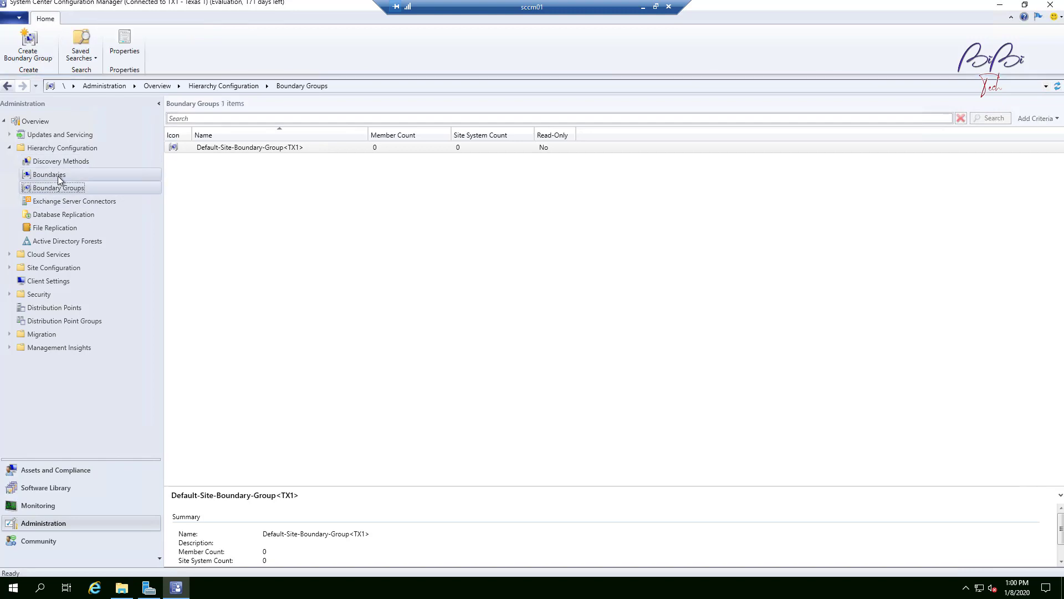
pyautogui.click(60, 176)
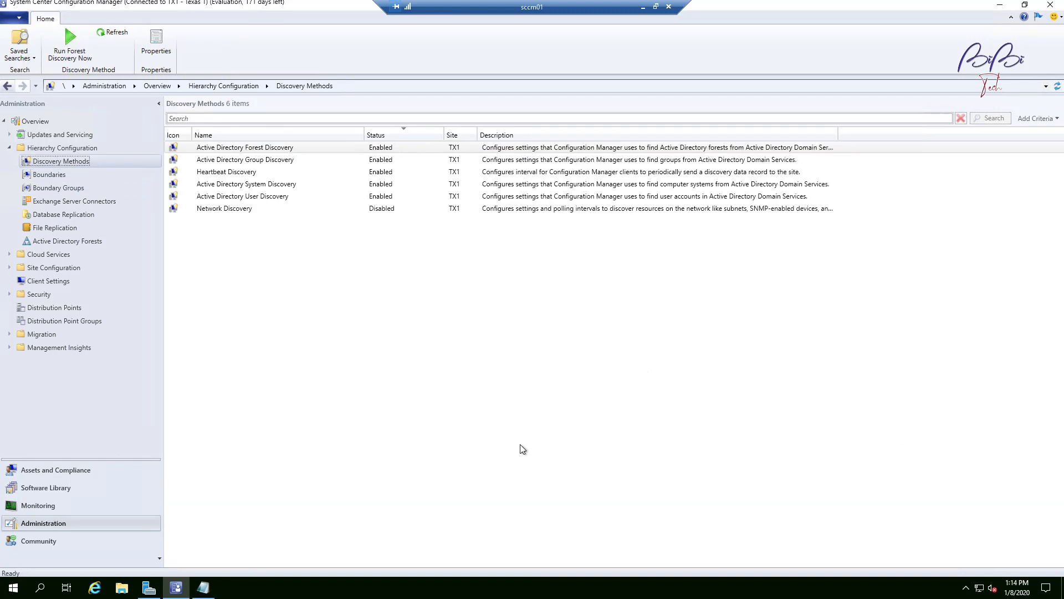
# Step: Open the Logs folder under C:\Program Files\Microsoft Configuration Manager in File Explorer and enlarge the window
pyautogui.click(122, 587)
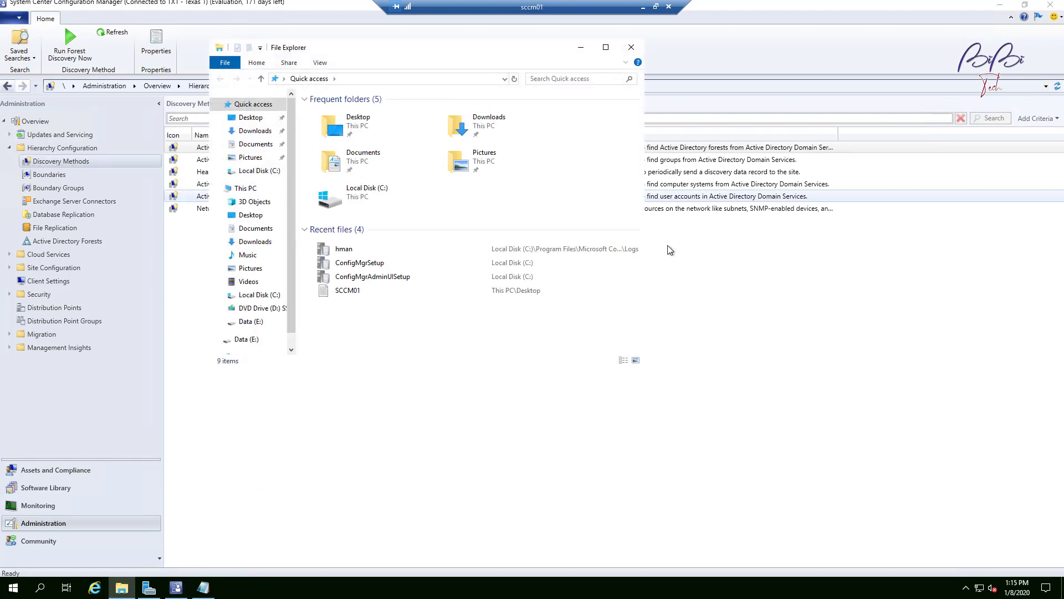
pyautogui.click(265, 294)
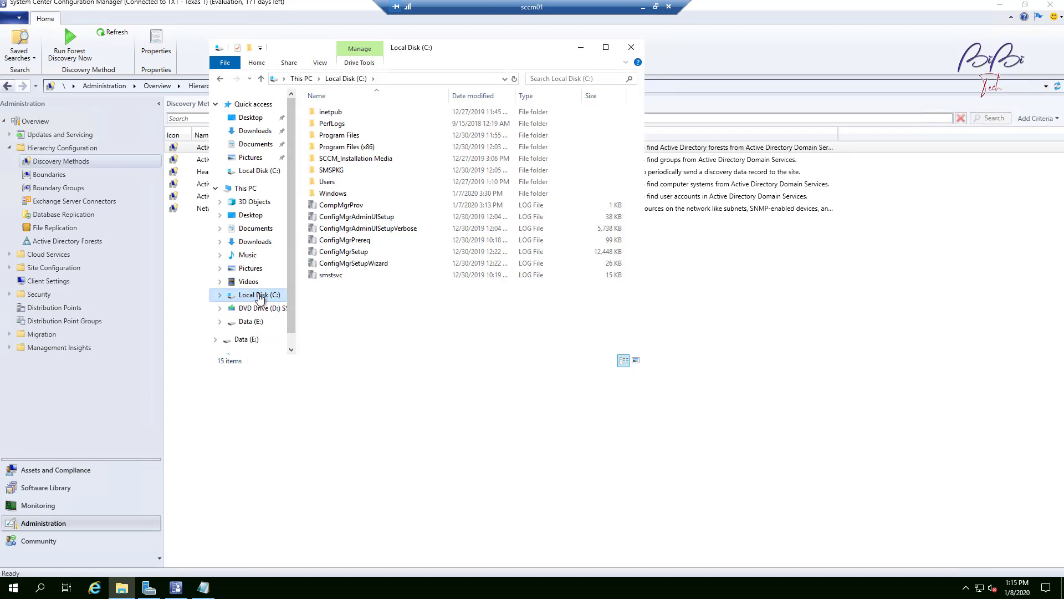
pyautogui.doubleClick(348, 136)
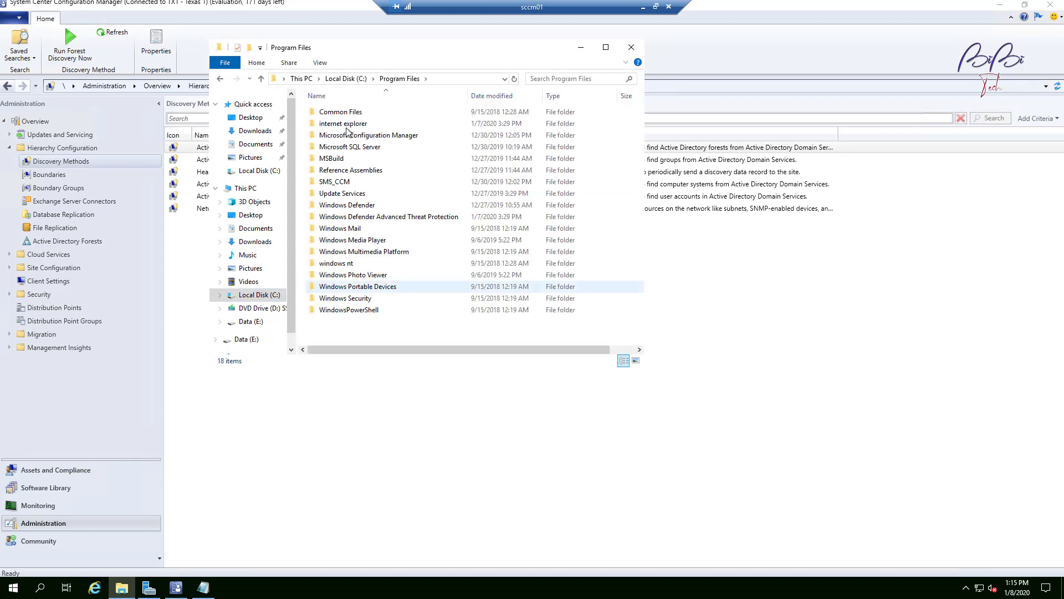
pyautogui.doubleClick(393, 137)
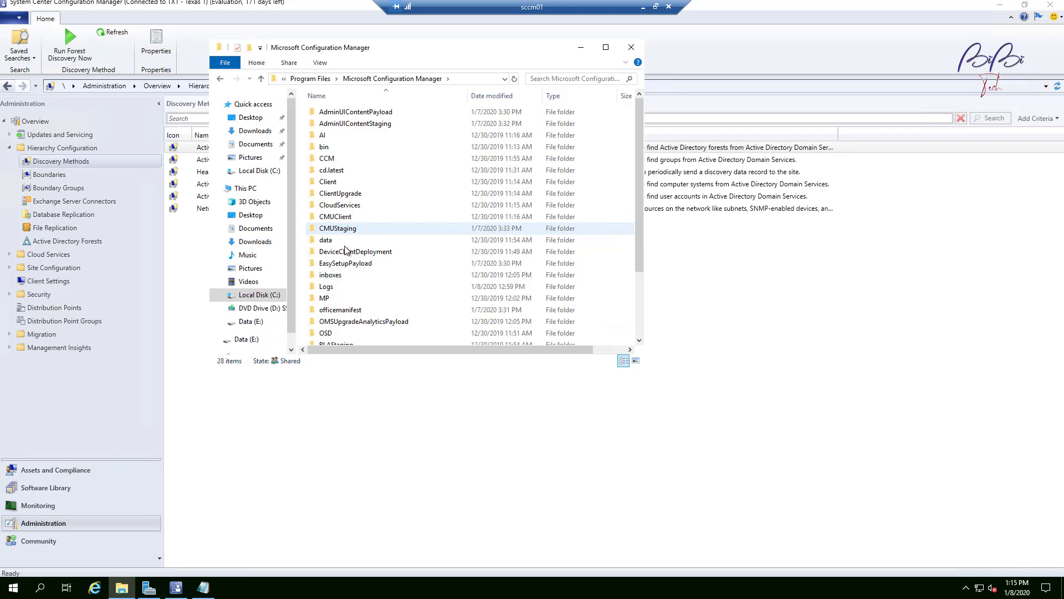
pyautogui.doubleClick(349, 288)
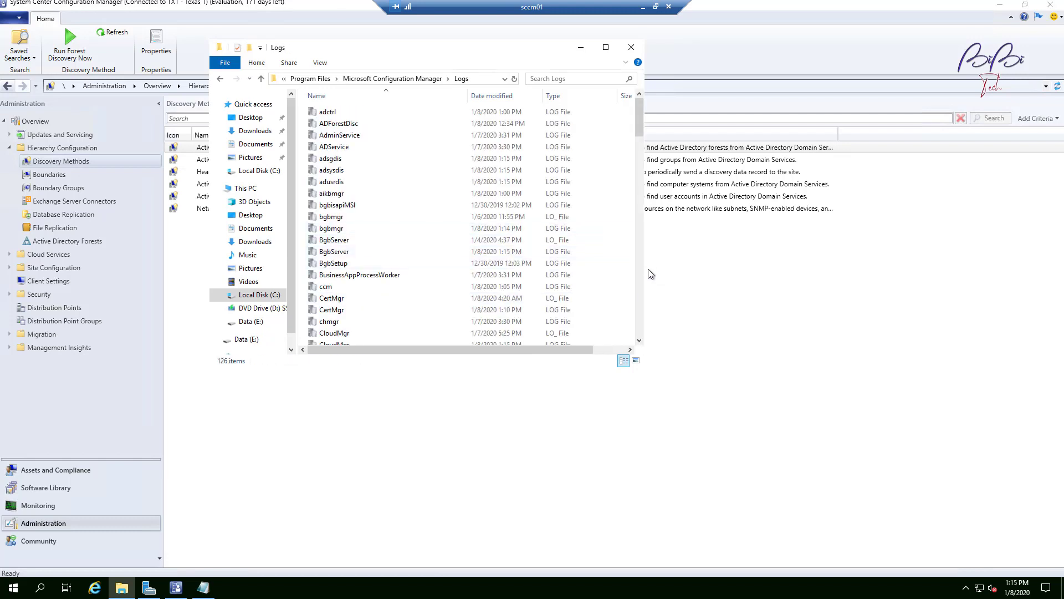
pyautogui.moveTo(647, 268); pyautogui.dragTo(927, 283)
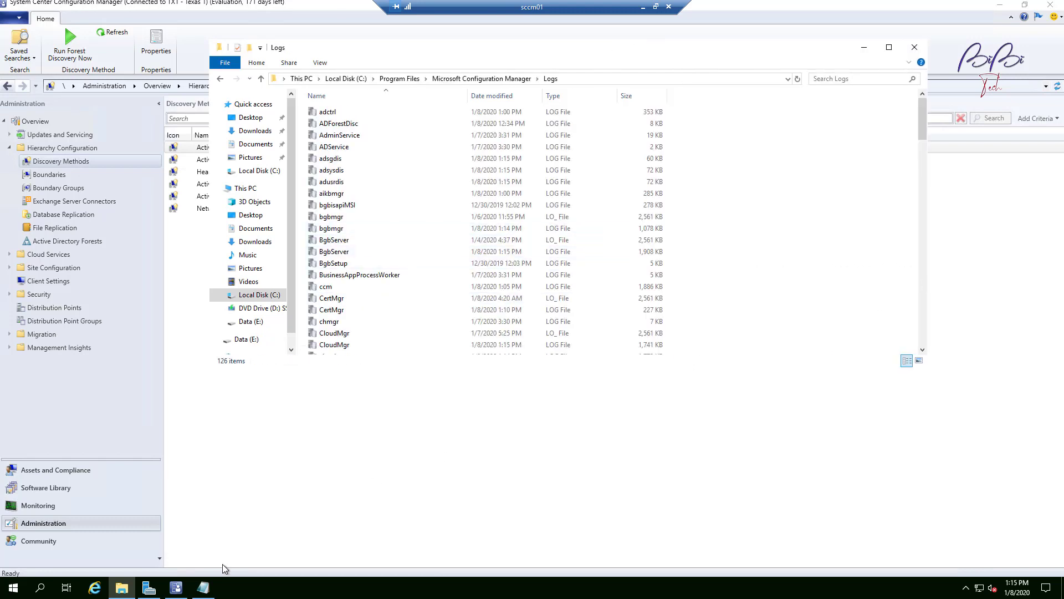
# Step: Bring up the Notepad notes of discovery log names and select the discovery methods documentation URL
pyautogui.click(203, 587)
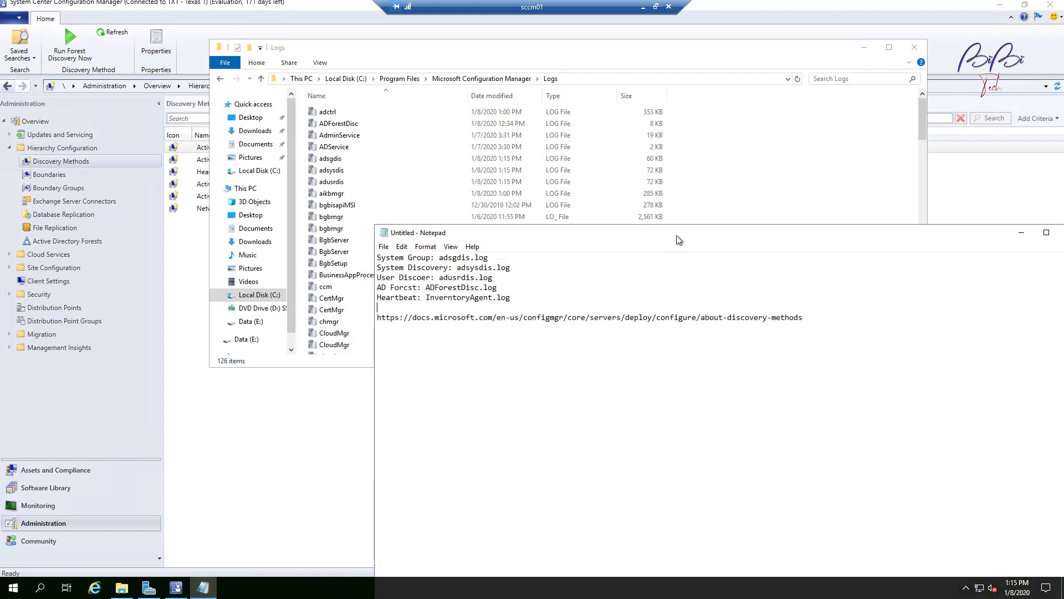
pyautogui.moveTo(677, 237); pyautogui.dragTo(520, 321)
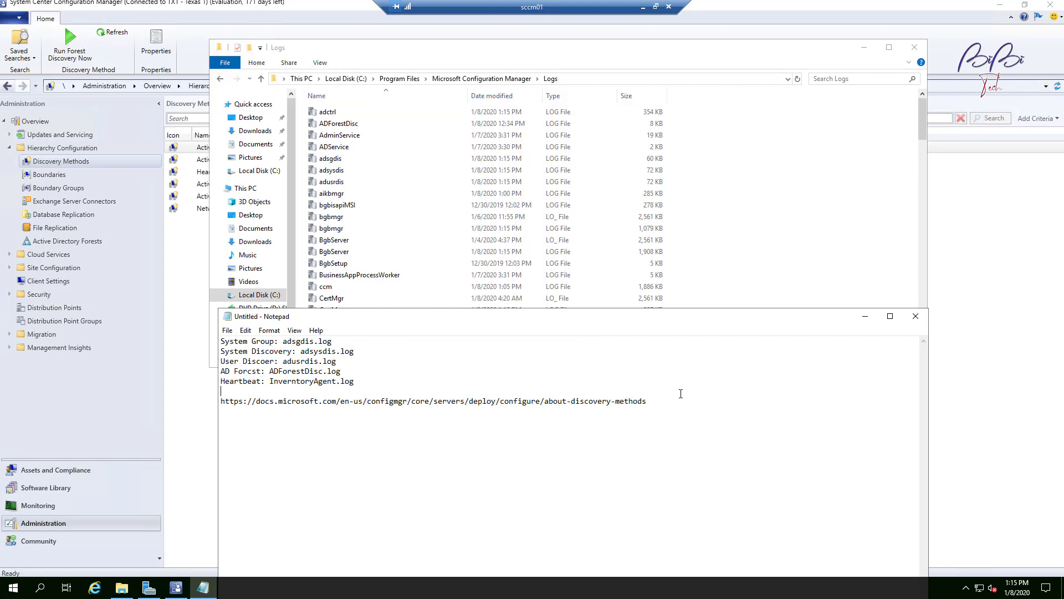
pyautogui.moveTo(647, 400); pyautogui.dragTo(212, 399)
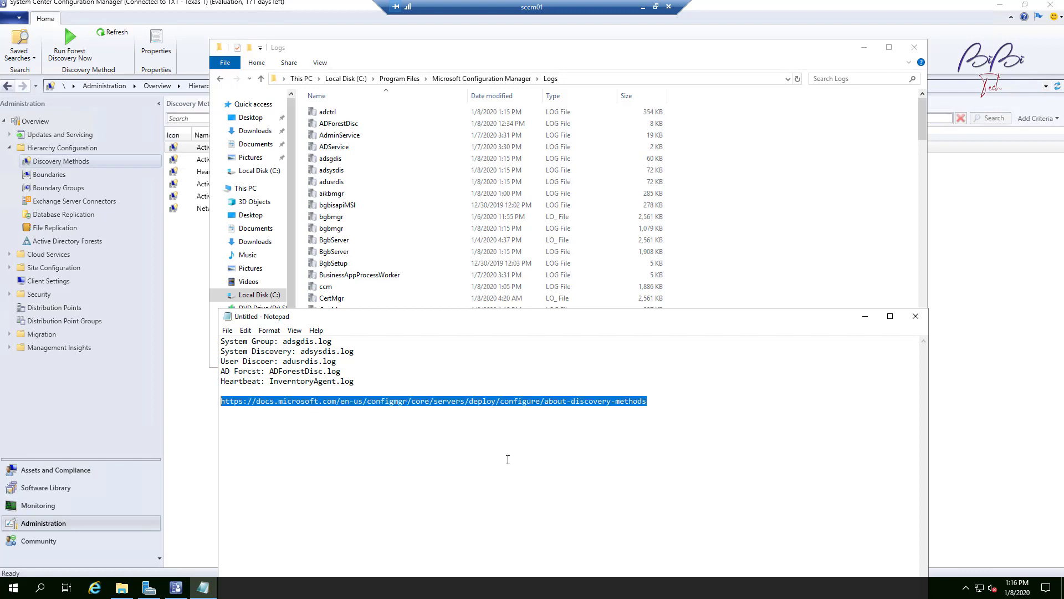